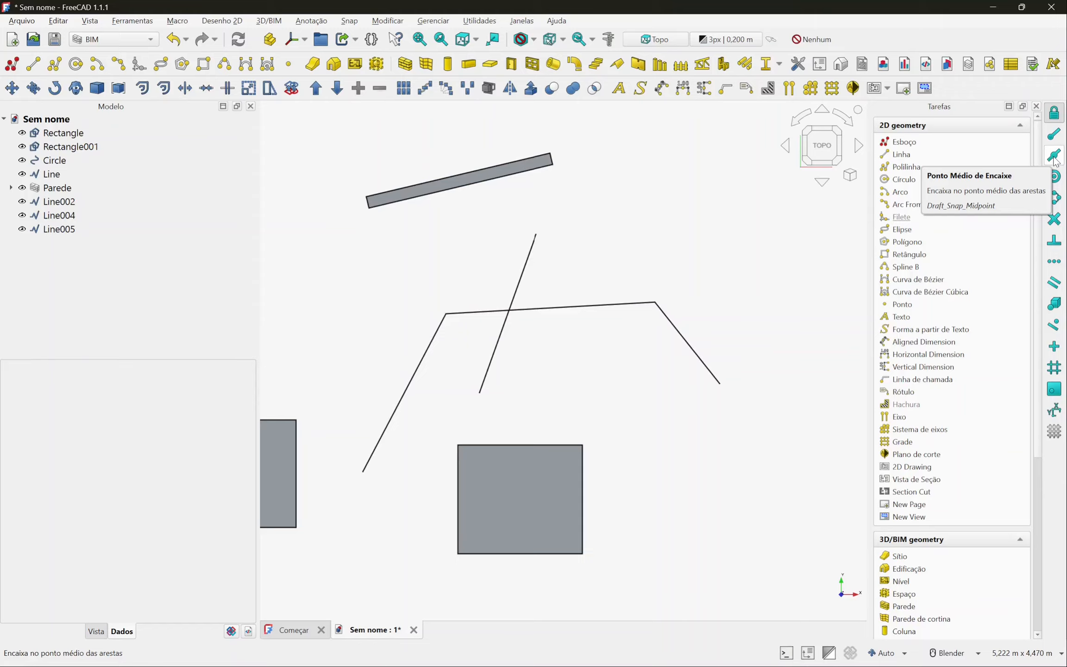
- With midpoint snapping enabled, draw a slanted line about 0.91 m long upward from the midpoint of the right rectangle's upper edge
click(1055, 158)
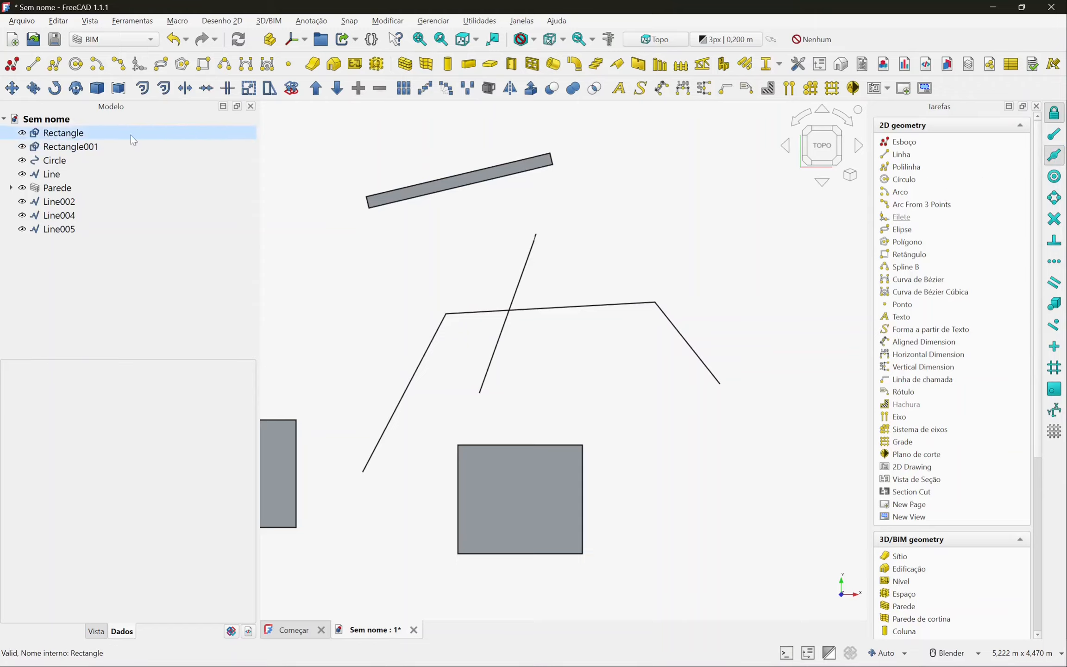
click(33, 63)
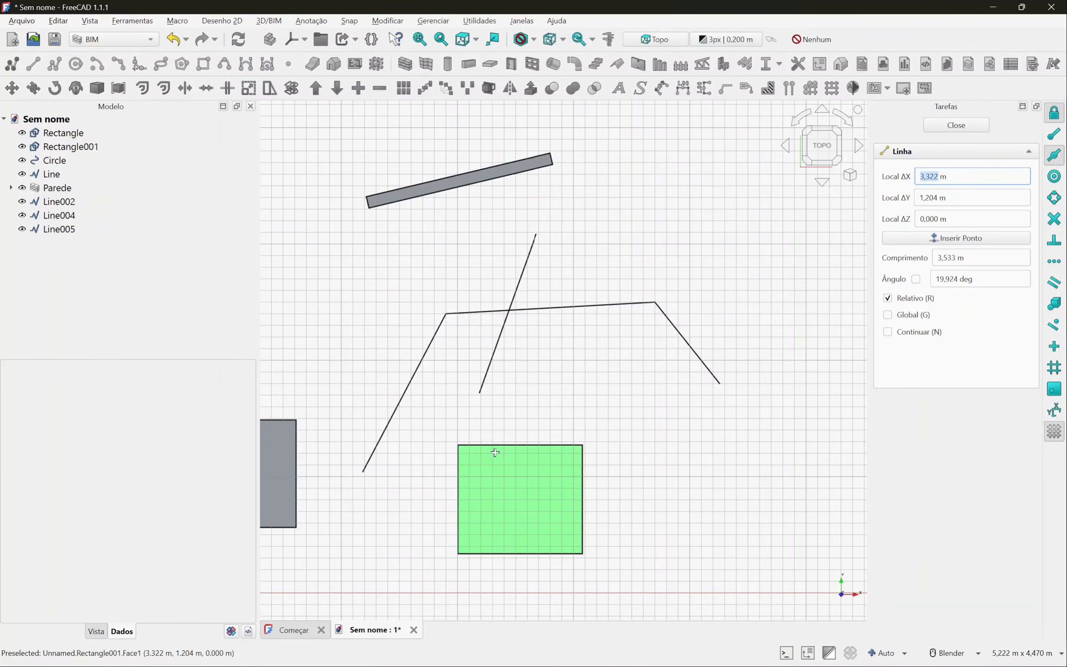
scroll(474, 482, up, 2)
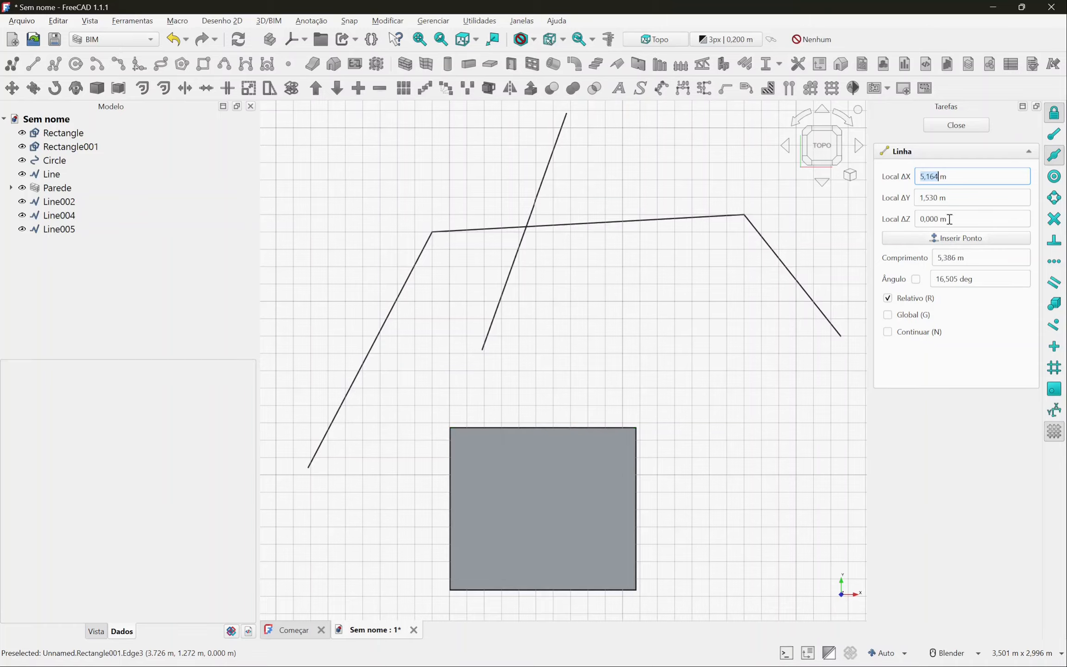
click(1057, 160)
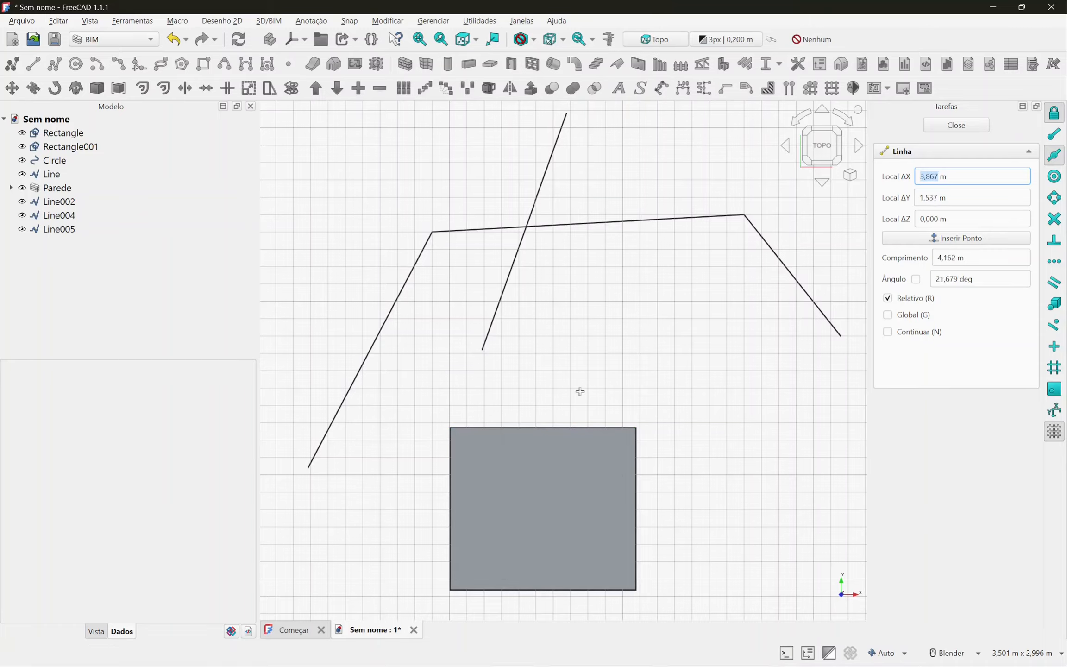
click(550, 426)
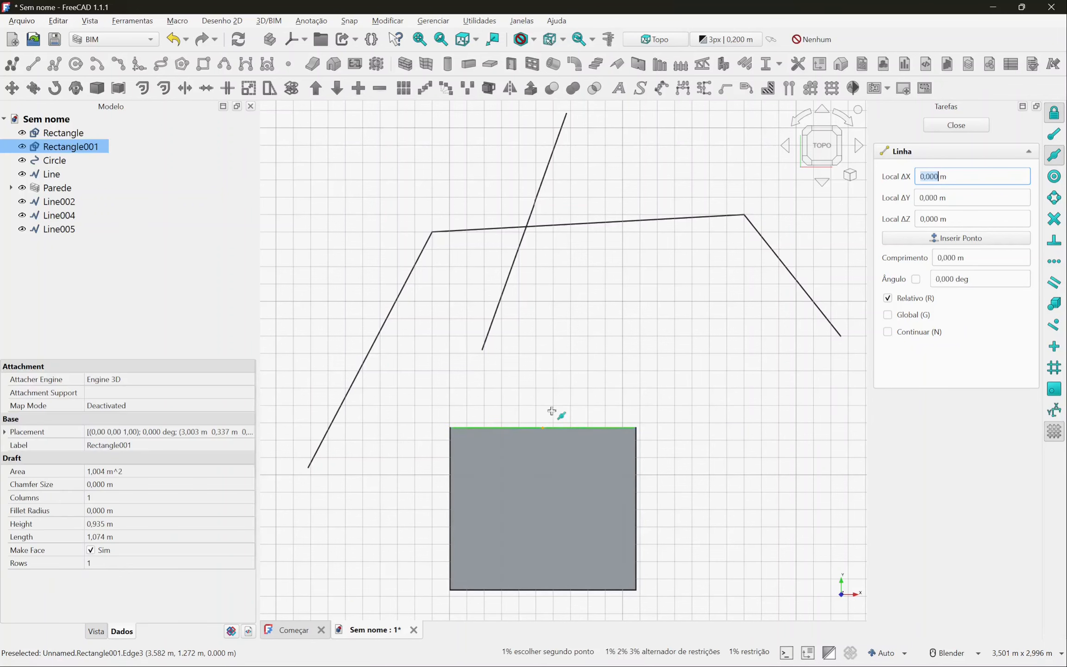
click(601, 280)
scroll(619, 322, down, 3)
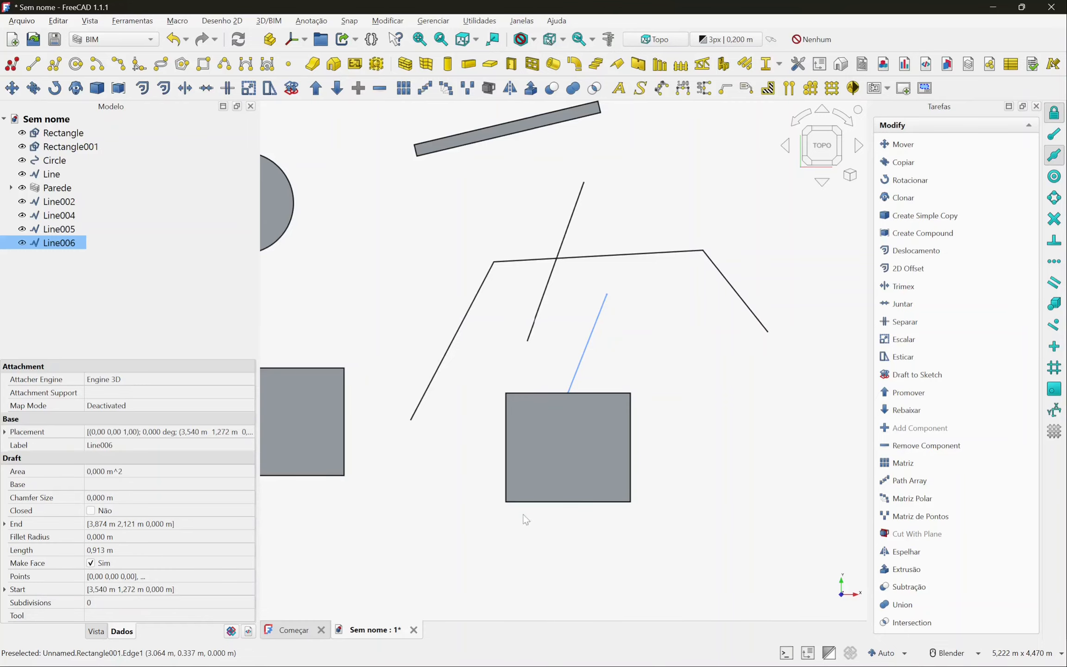
scroll(587, 464, down, 2)
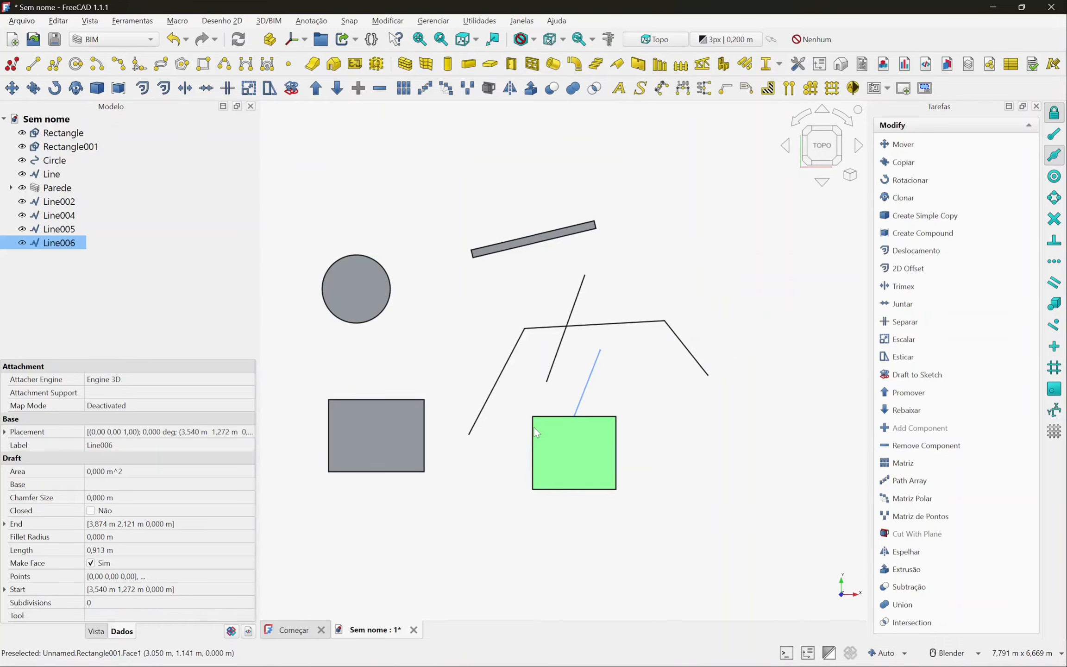
click(450, 328)
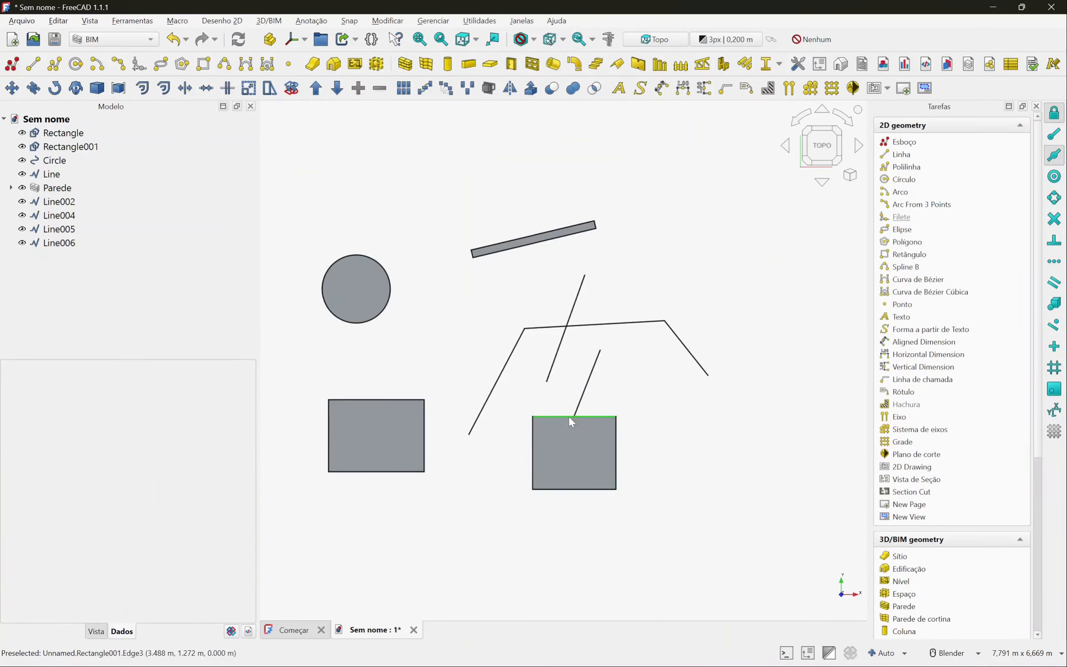
- Draw a second wall about 1.7 m long from the midpoint of the existing wall's front base edge and return to the top view
scroll(552, 422, up, 2)
middle_drag(552, 429, 389, 338)
scroll(380, 330, up, 2)
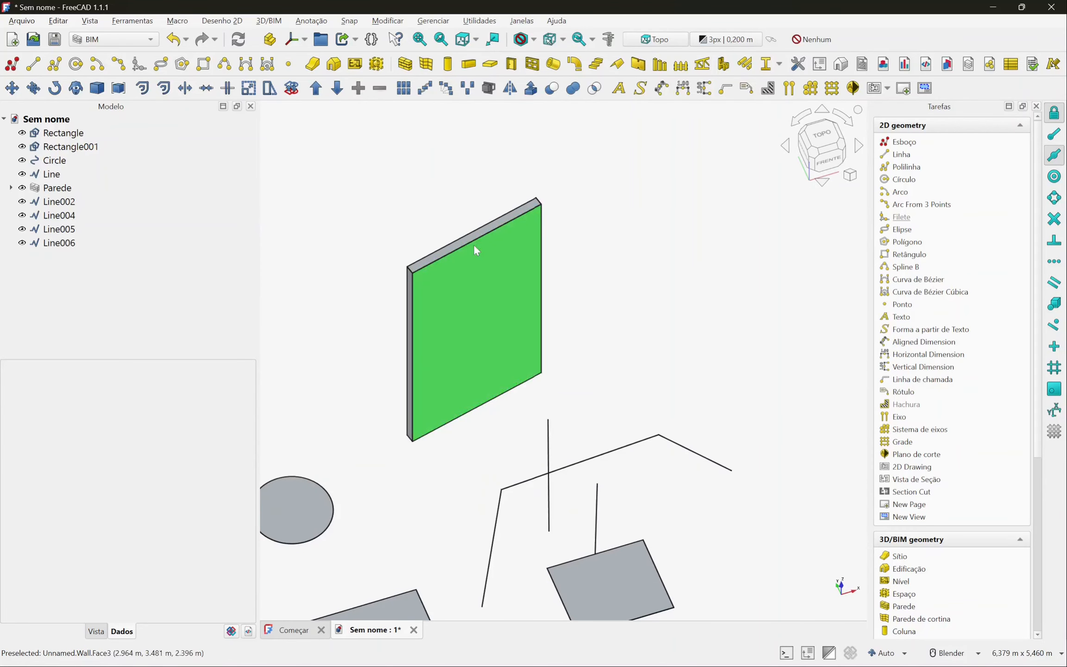
click(405, 64)
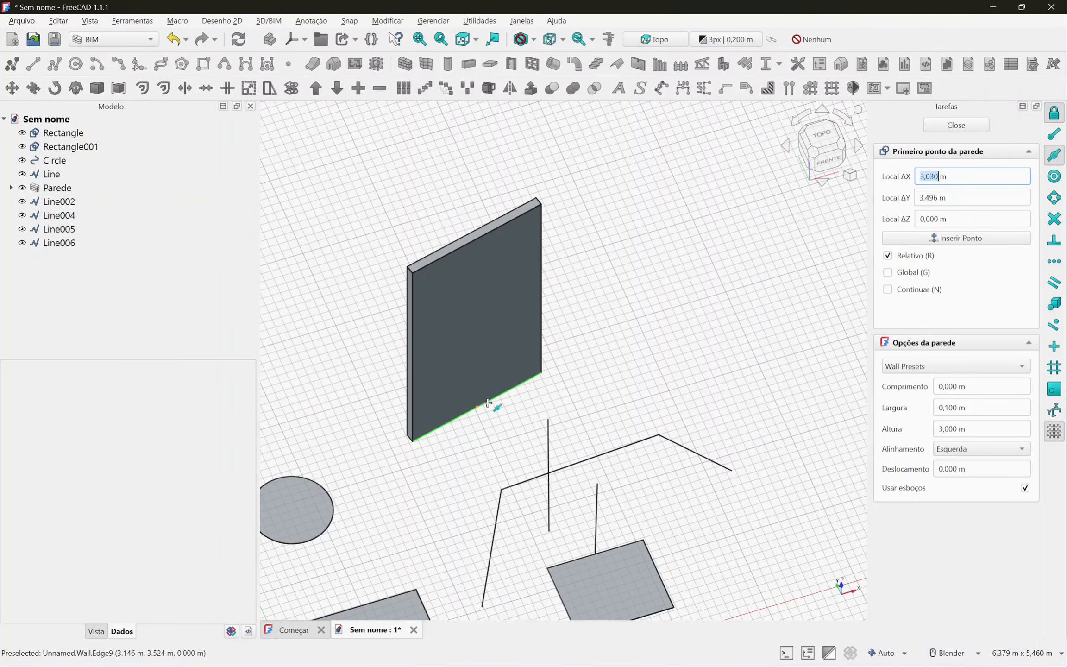
click(487, 403)
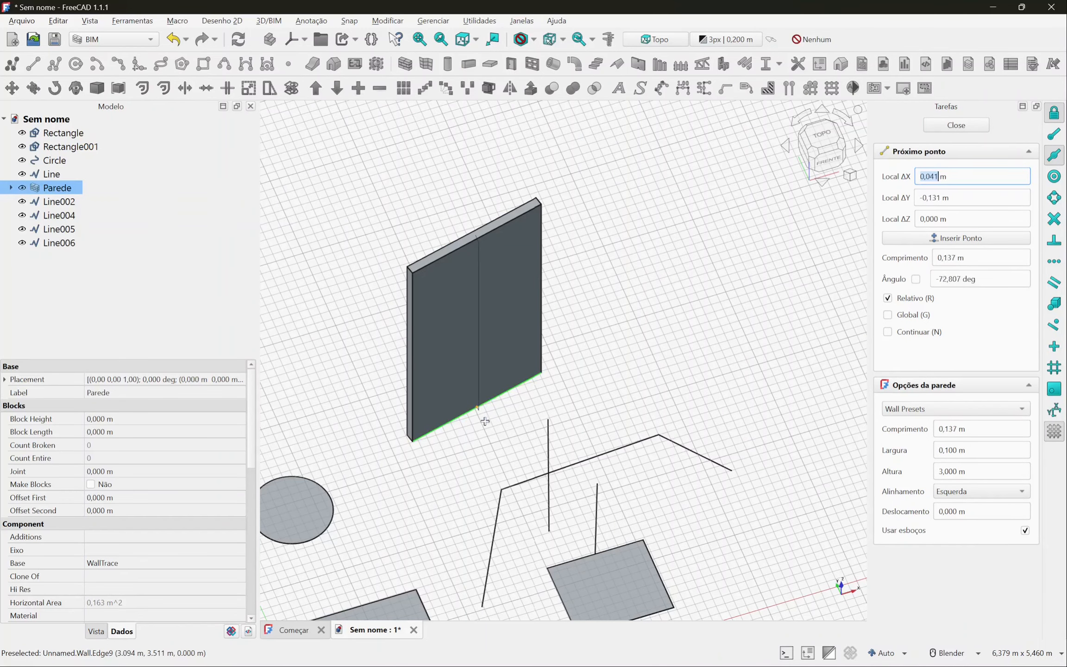
click(582, 512)
middle_drag(560, 427, 417, 431)
key(2)
scroll(646, 345, down, 1)
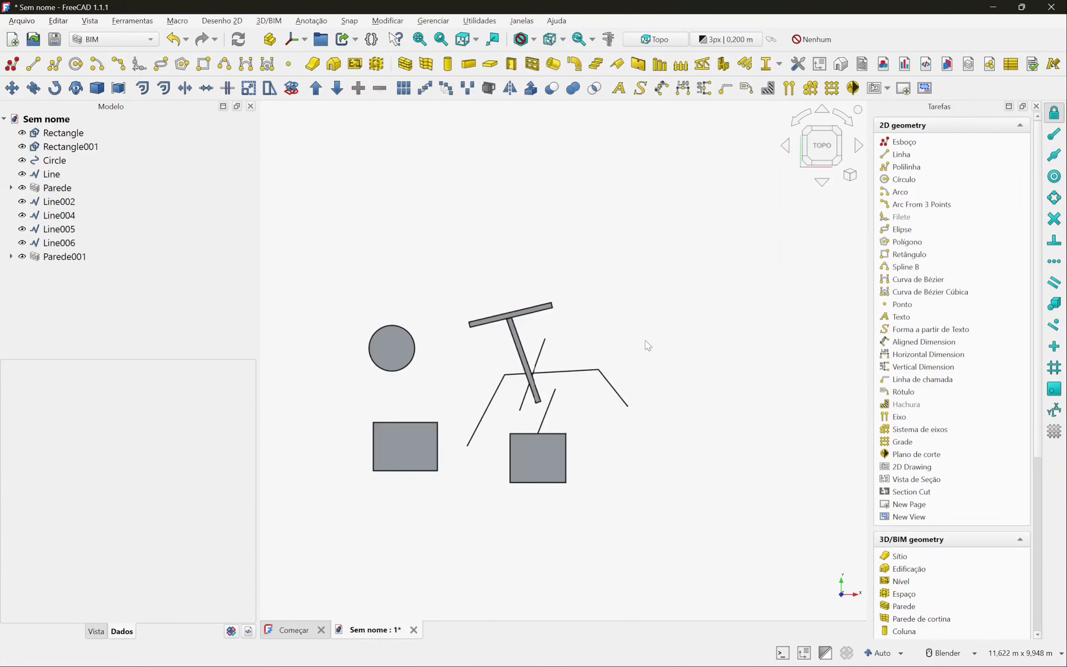
scroll(533, 391, up, 2)
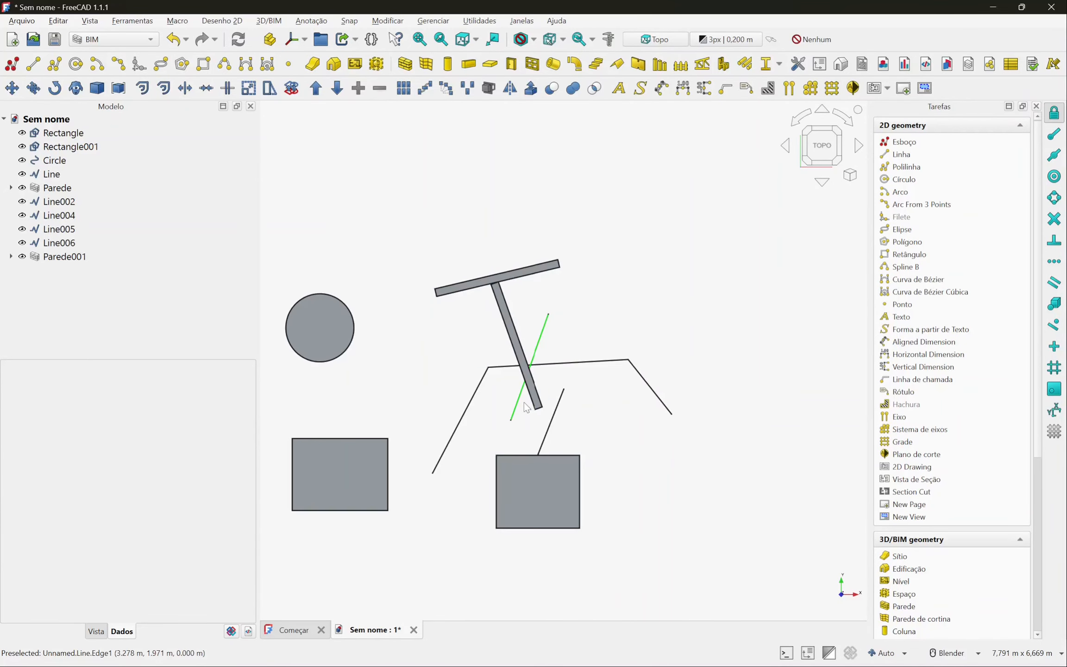
- Move the left rectangle by its upper-right corner onto the midpoint of the other rectangle's left edge, using midpoint snapping
click(359, 449)
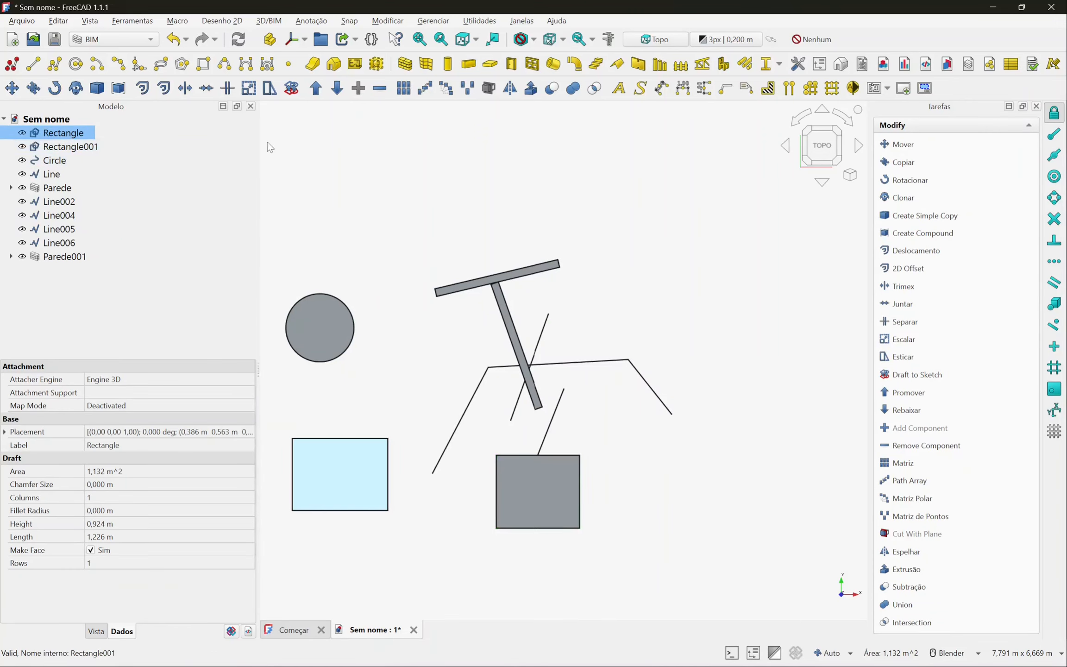
click(13, 90)
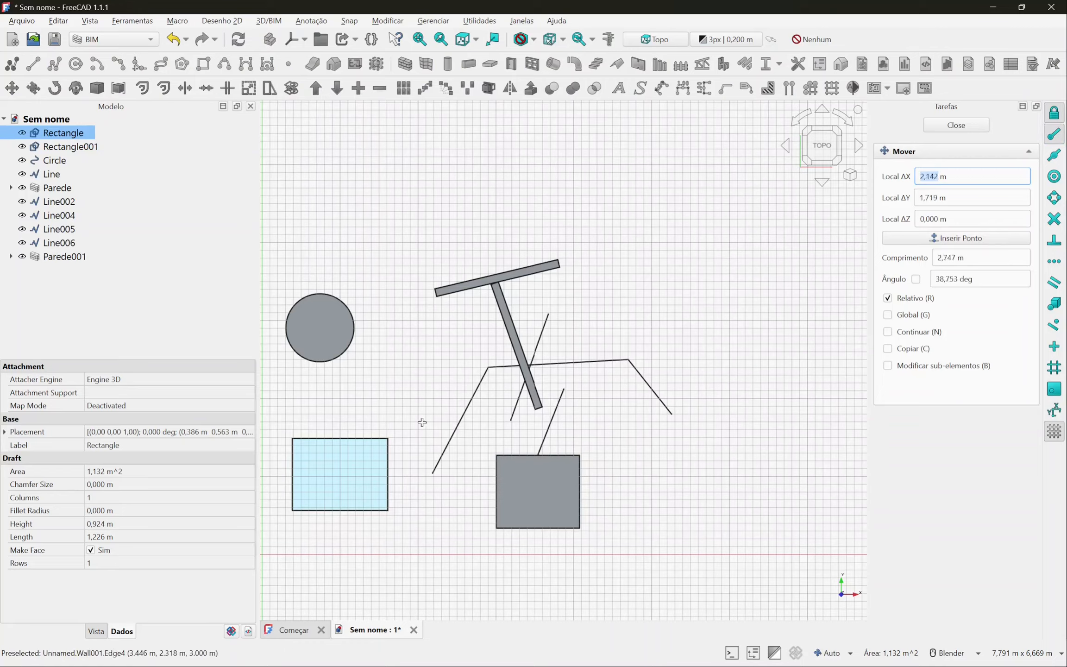
click(388, 440)
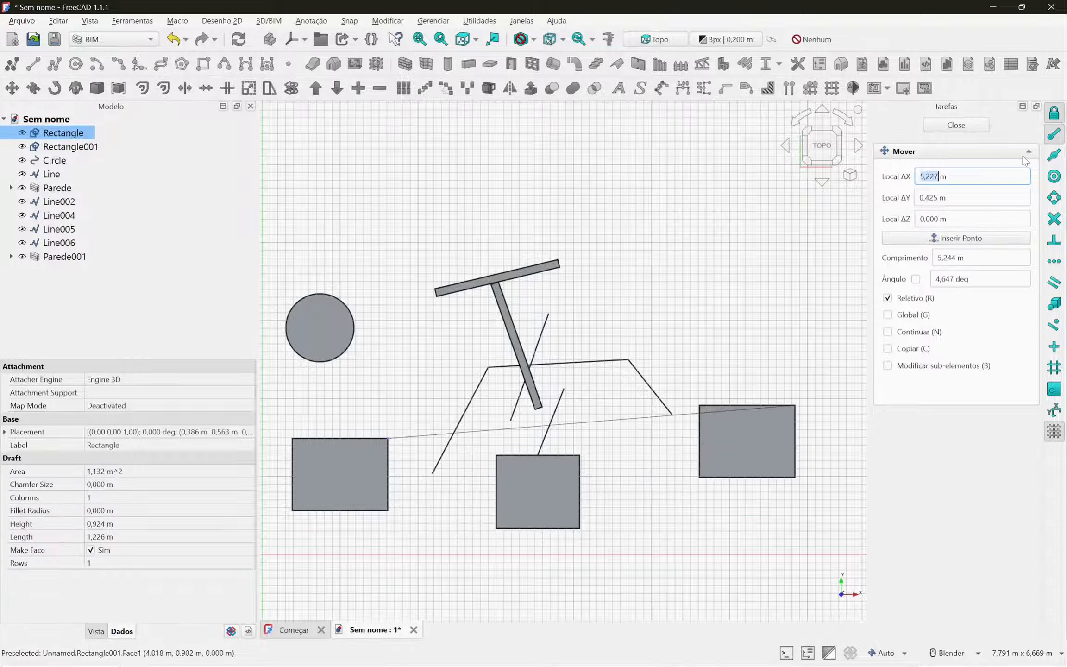
click(1051, 159)
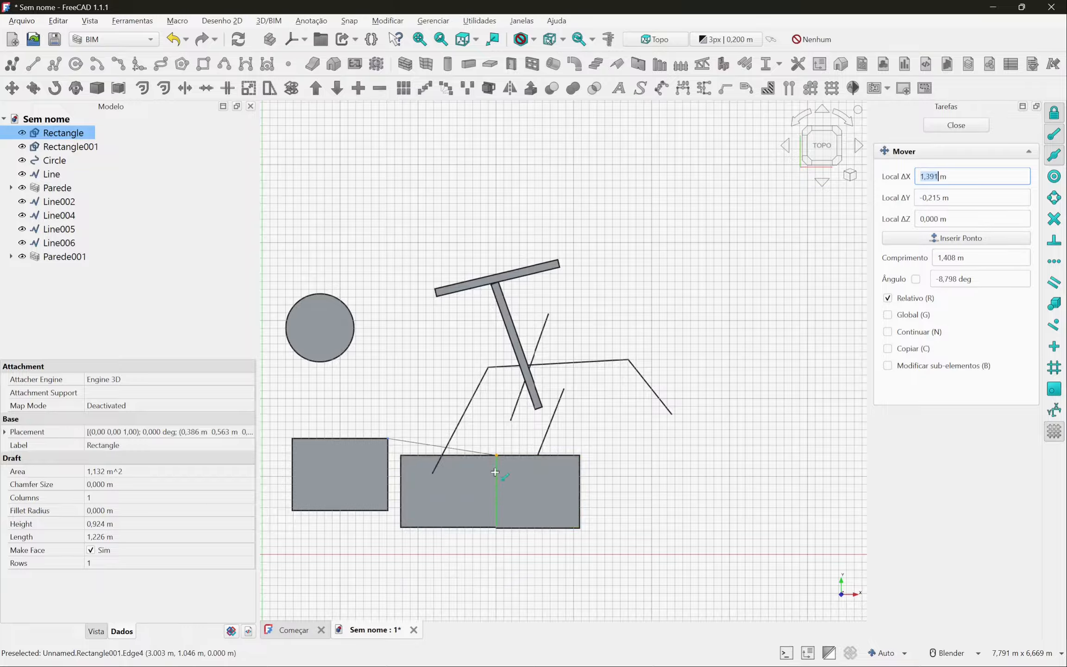
scroll(495, 488, up, 3)
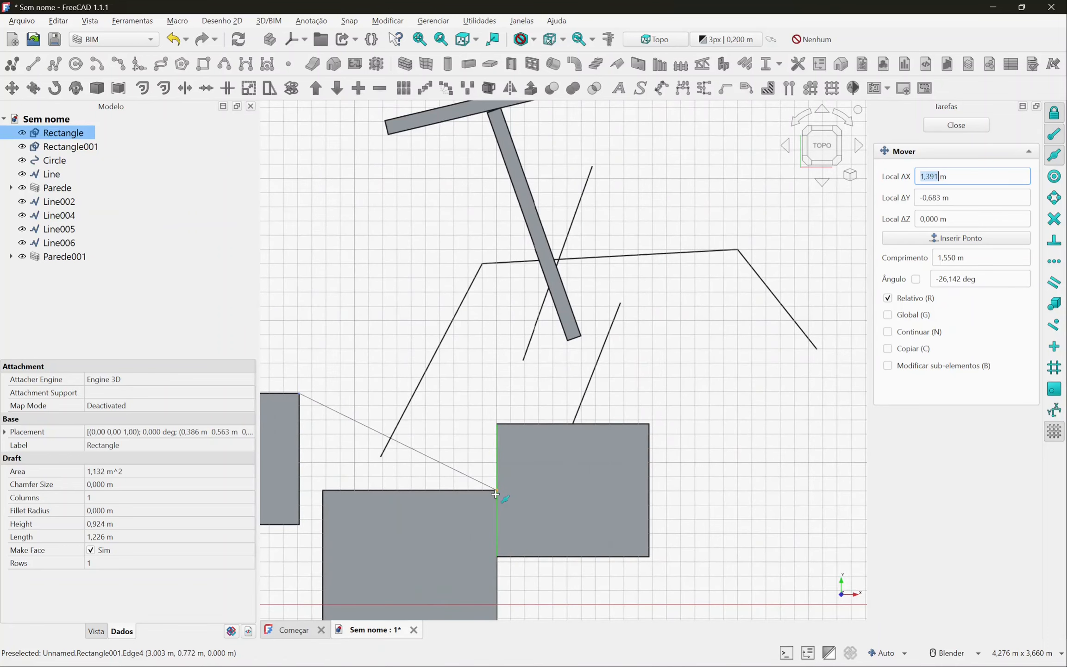
click(494, 465)
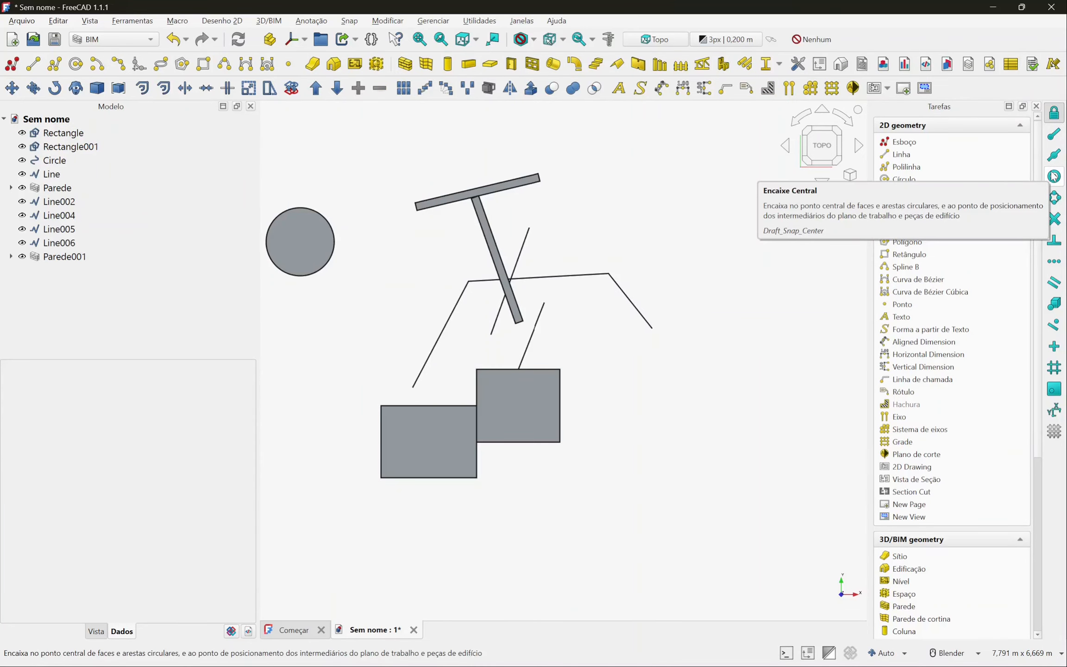
- Using center and endpoint snapping, move the circle by its center onto the lower end of the right slanted line
click(1053, 179)
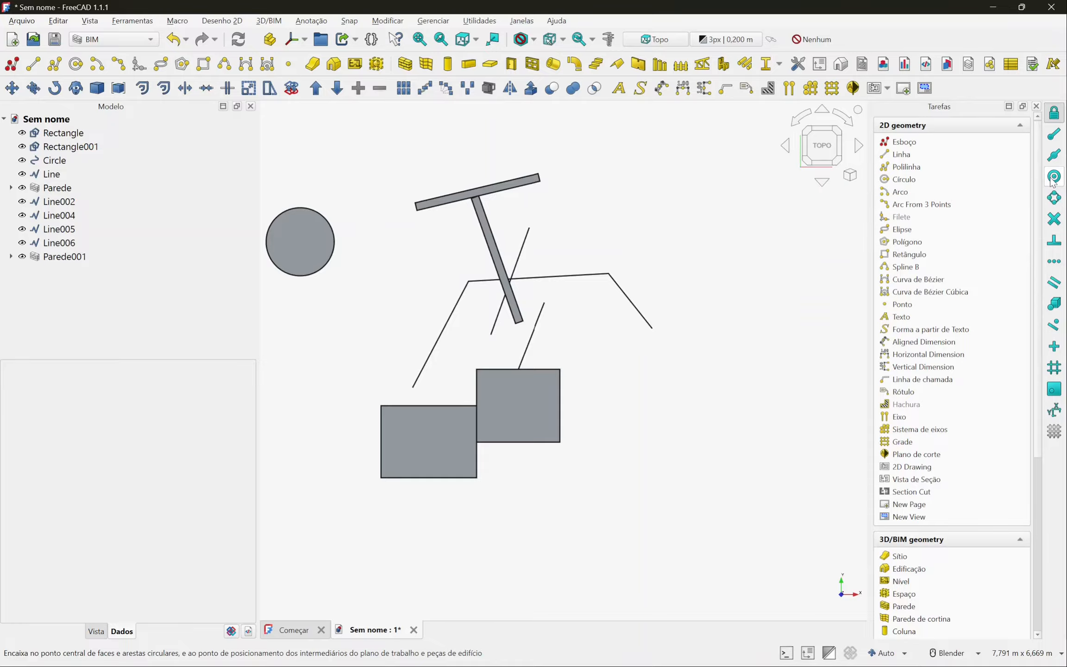
scroll(607, 293, down, 2)
scroll(345, 273, up, 3)
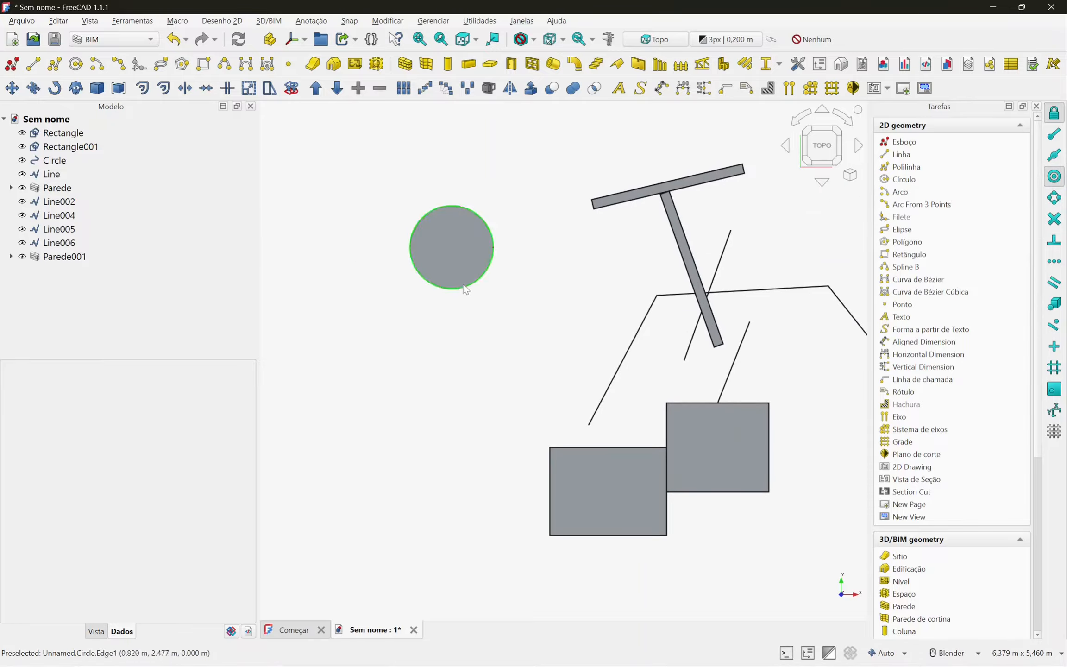
click(492, 269)
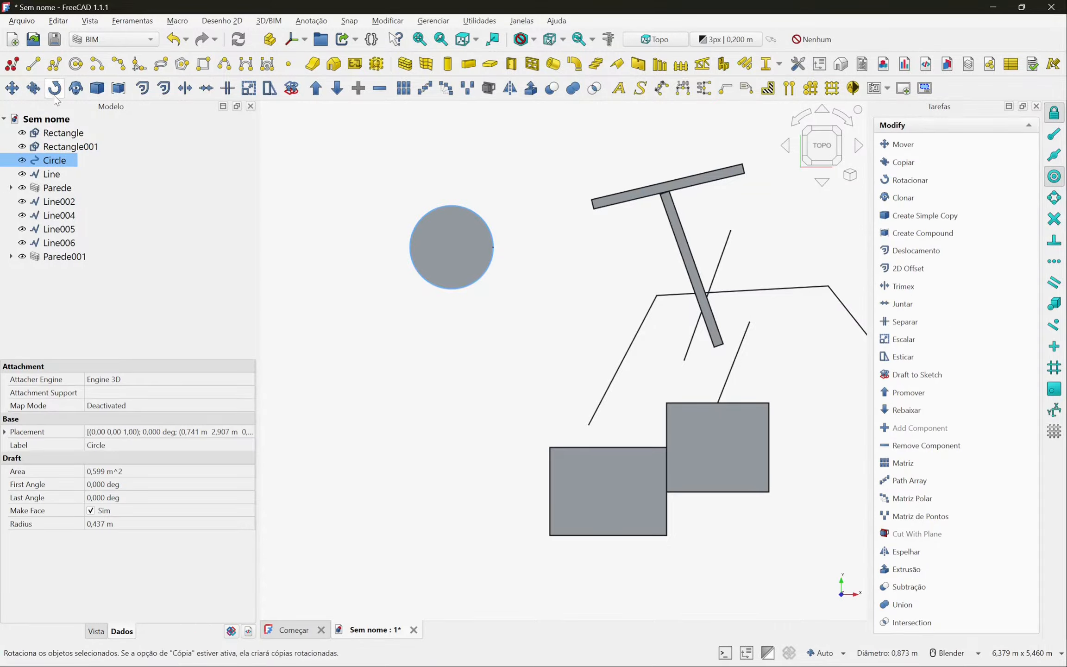
key(m)
key(v)
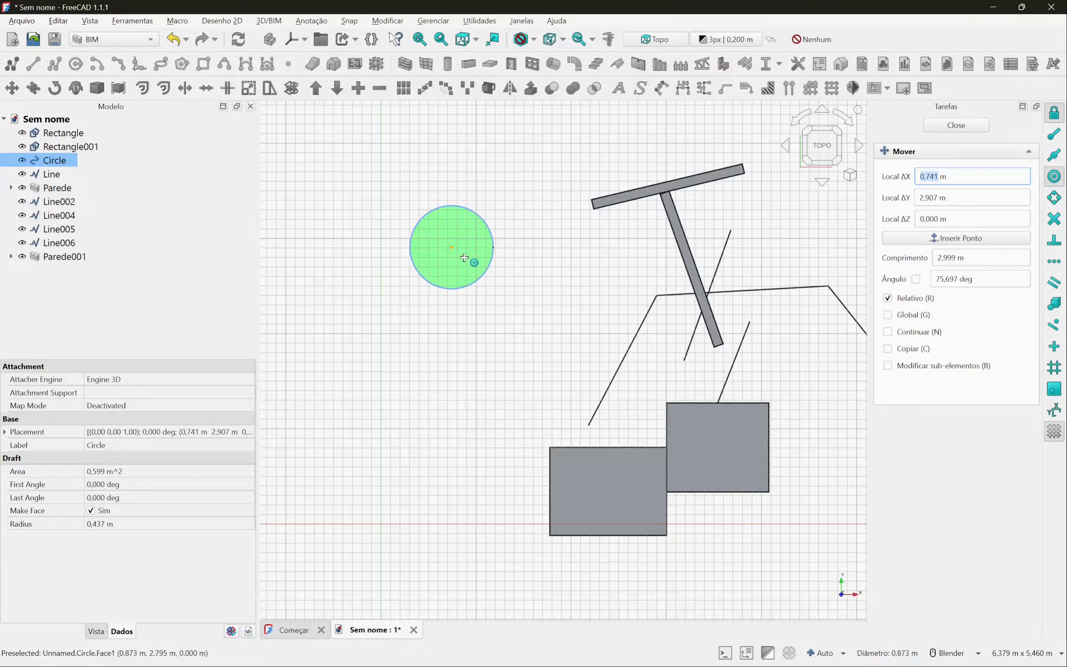
click(464, 257)
scroll(486, 308, down, 4)
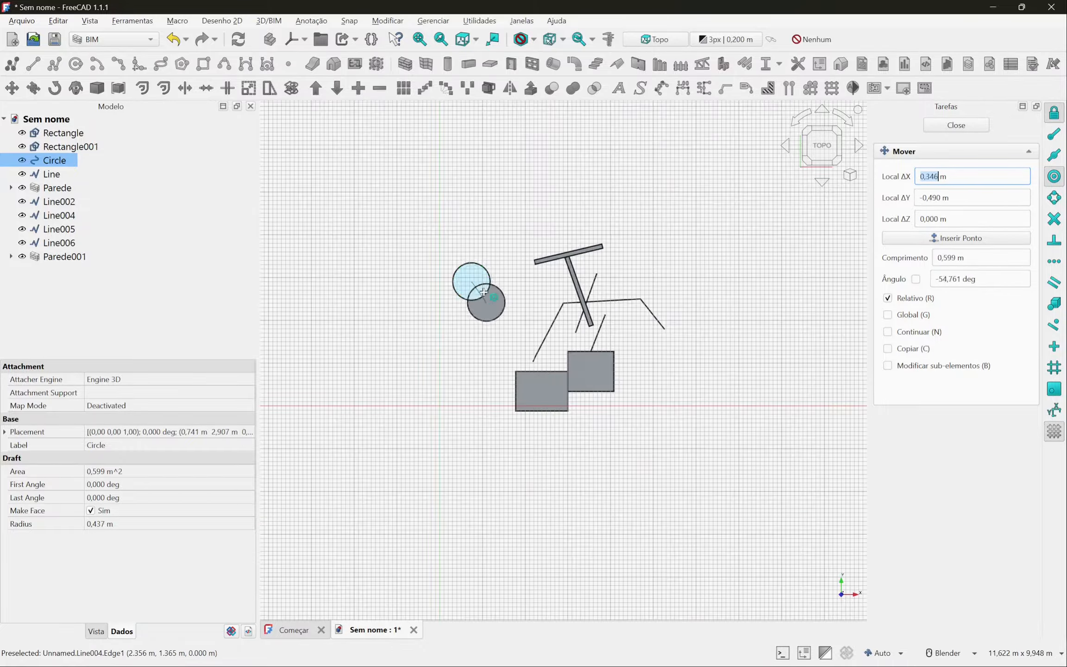
scroll(667, 329, up, 4)
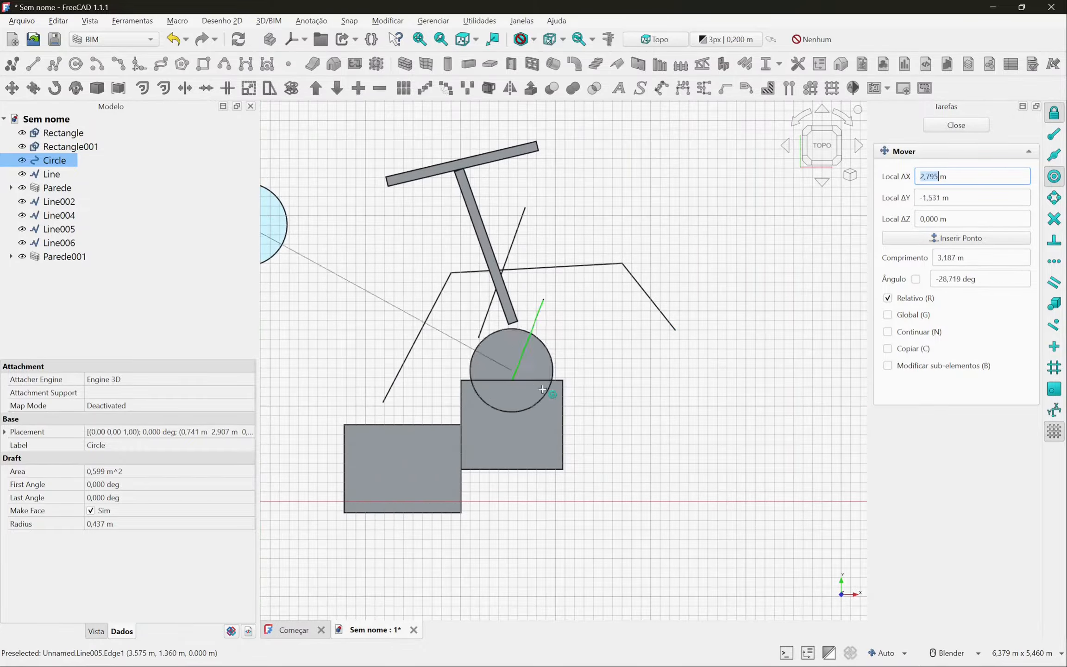
click(1056, 137)
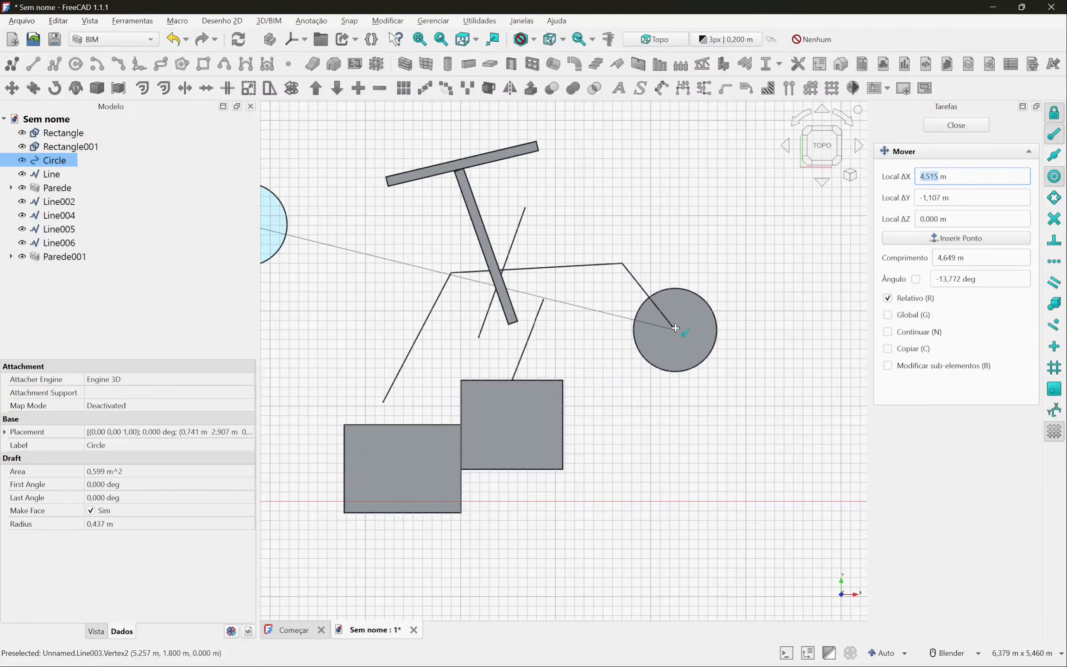
click(675, 328)
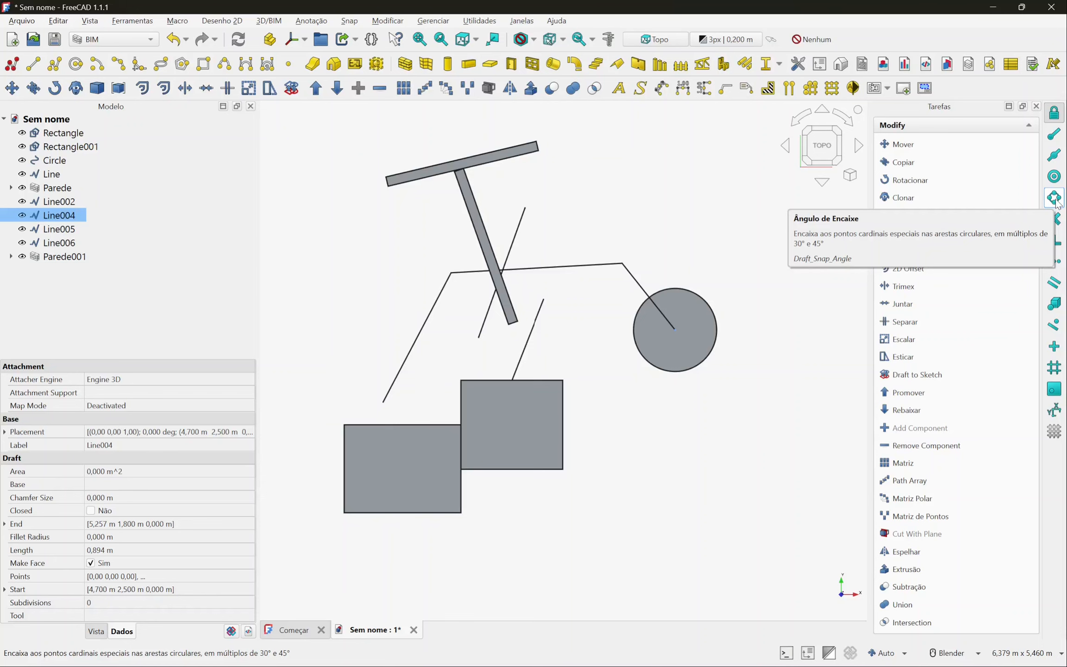
- Using angle snapping, draw a line about 1.21 m long outward from the circle's upper-right 45° point
click(34, 65)
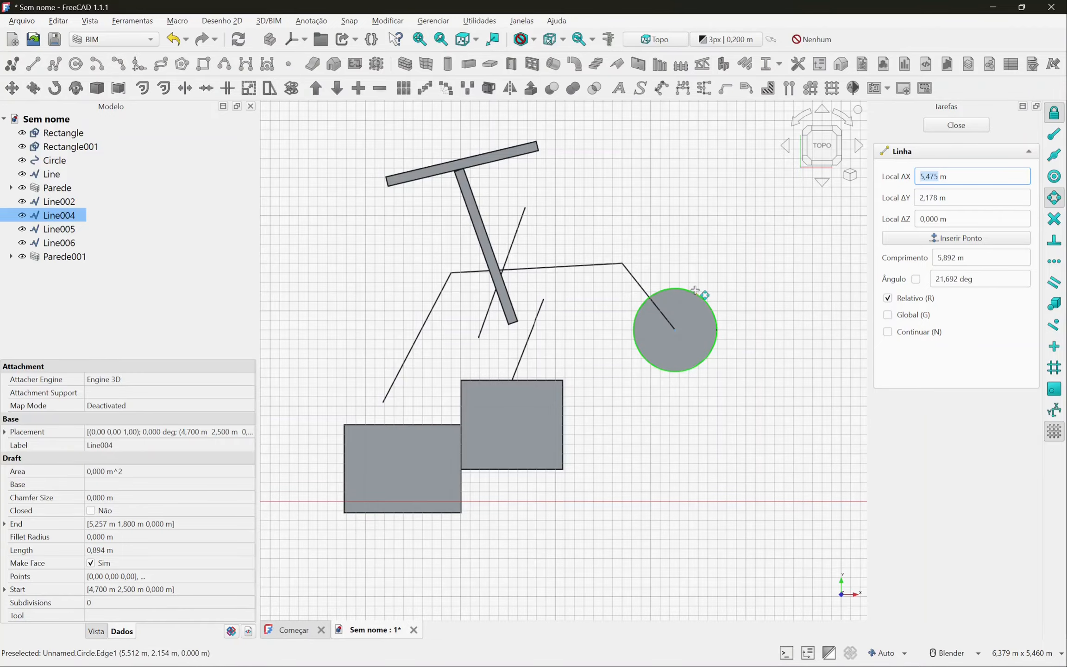
scroll(677, 284, up, 3)
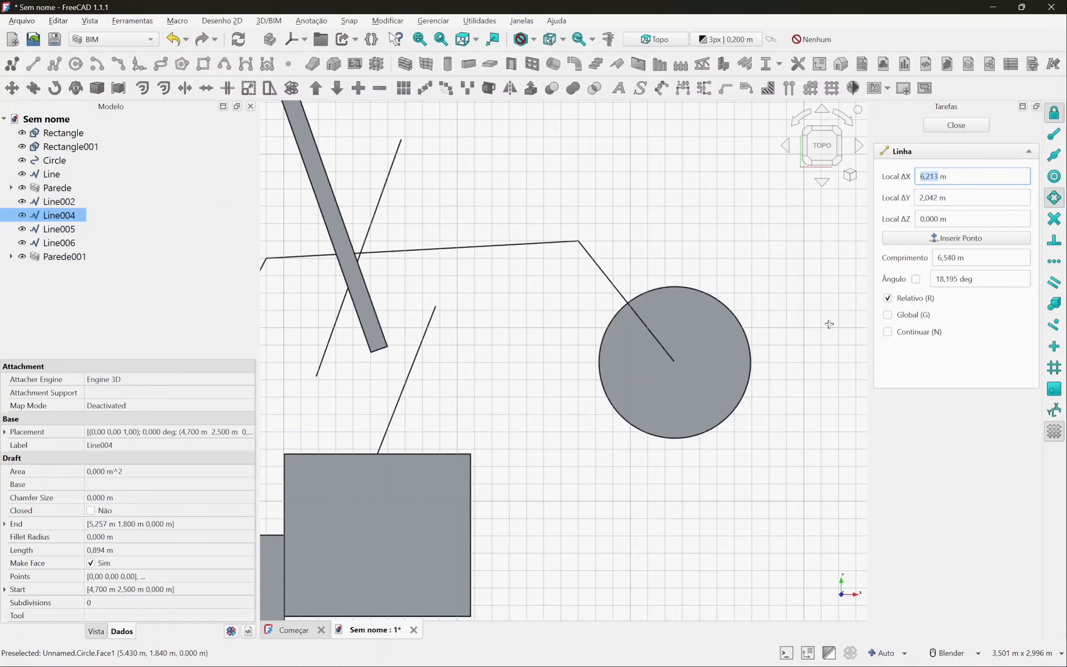
click(730, 306)
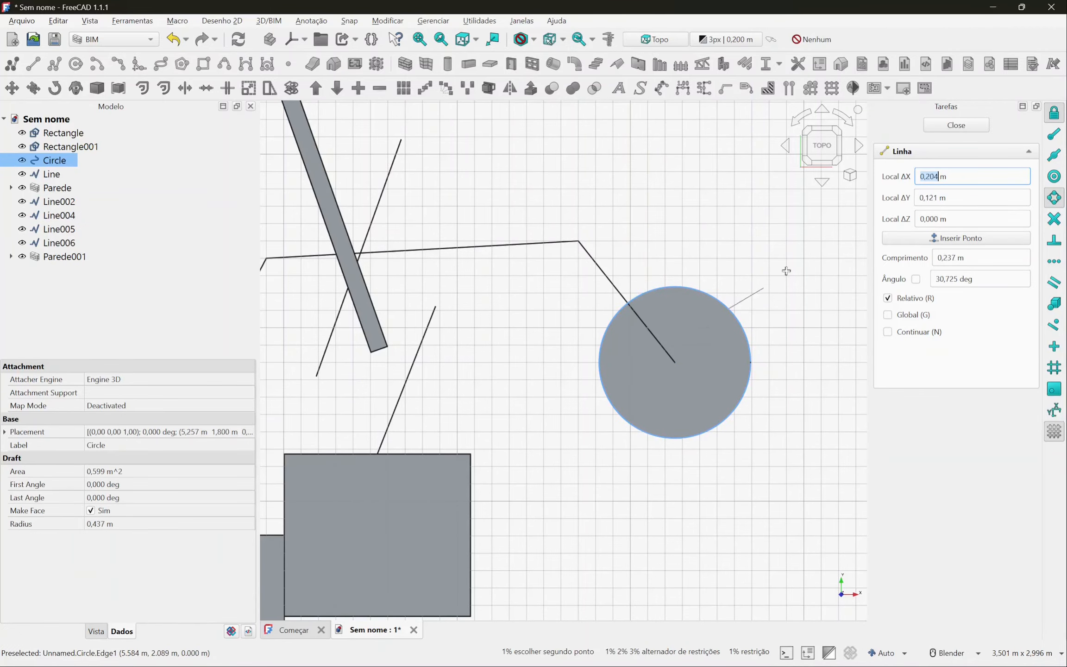
scroll(771, 280, down, 5)
click(824, 228)
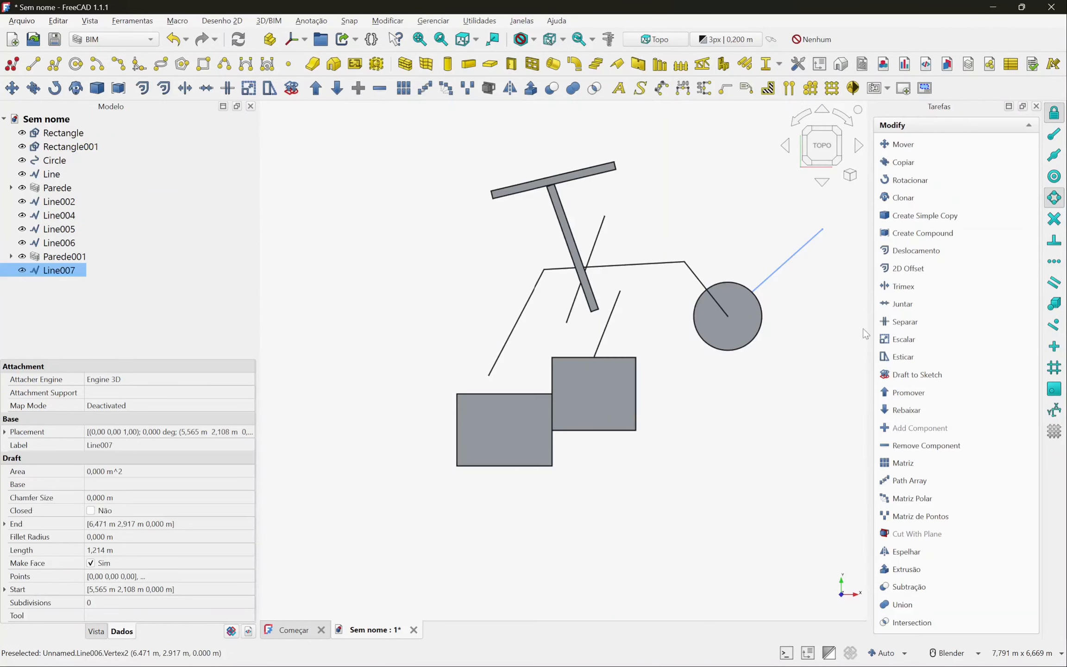
shift+middle_drag(837, 339, 783, 345)
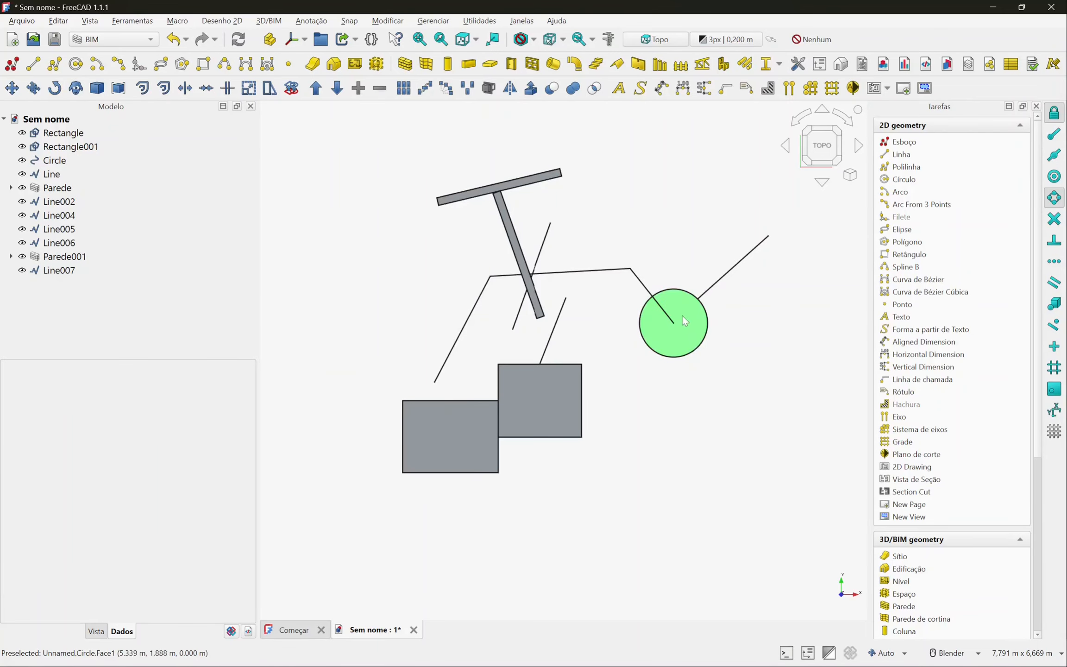
scroll(682, 315, up, 3)
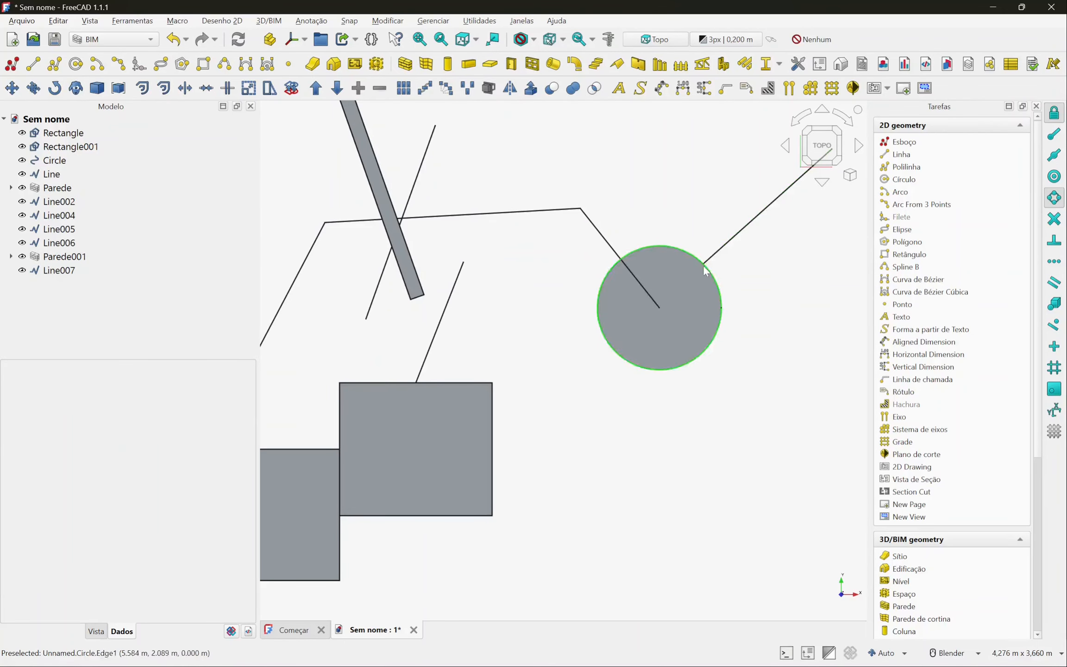
- Delete the second wall, the one starting at the midpoint of the upper wall's edge
scroll(733, 298, down, 2)
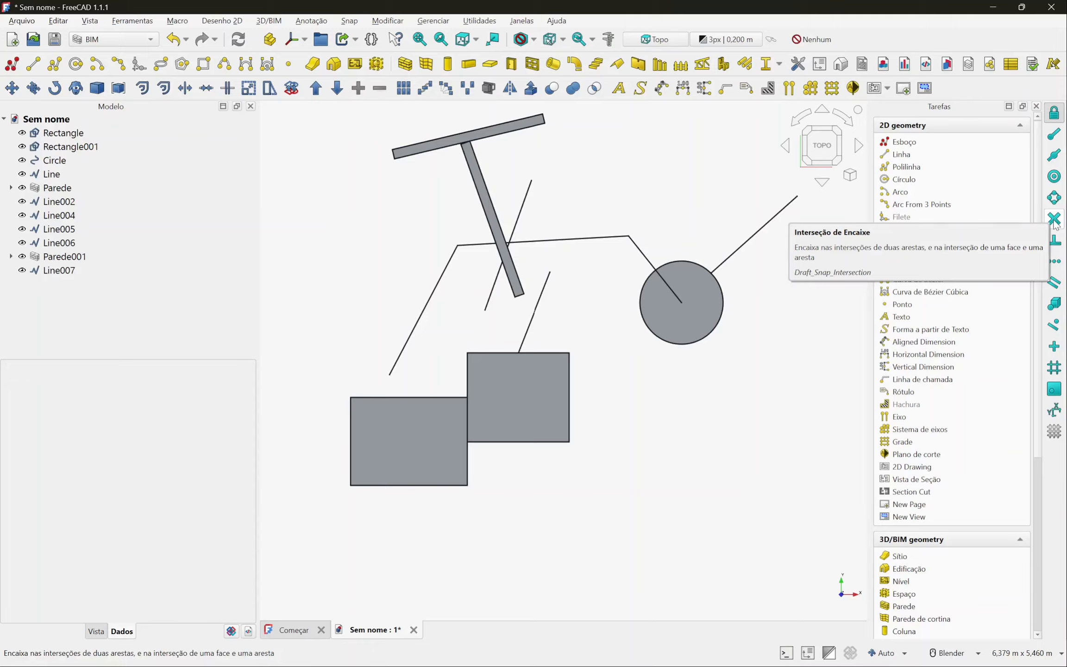
click(484, 182)
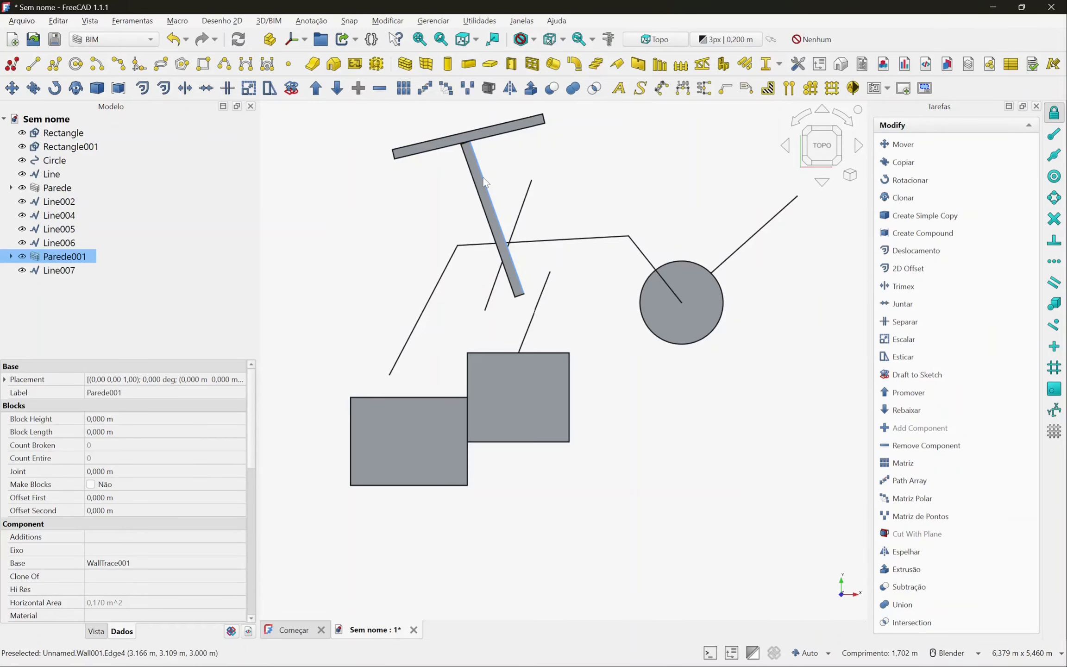
key(Delete)
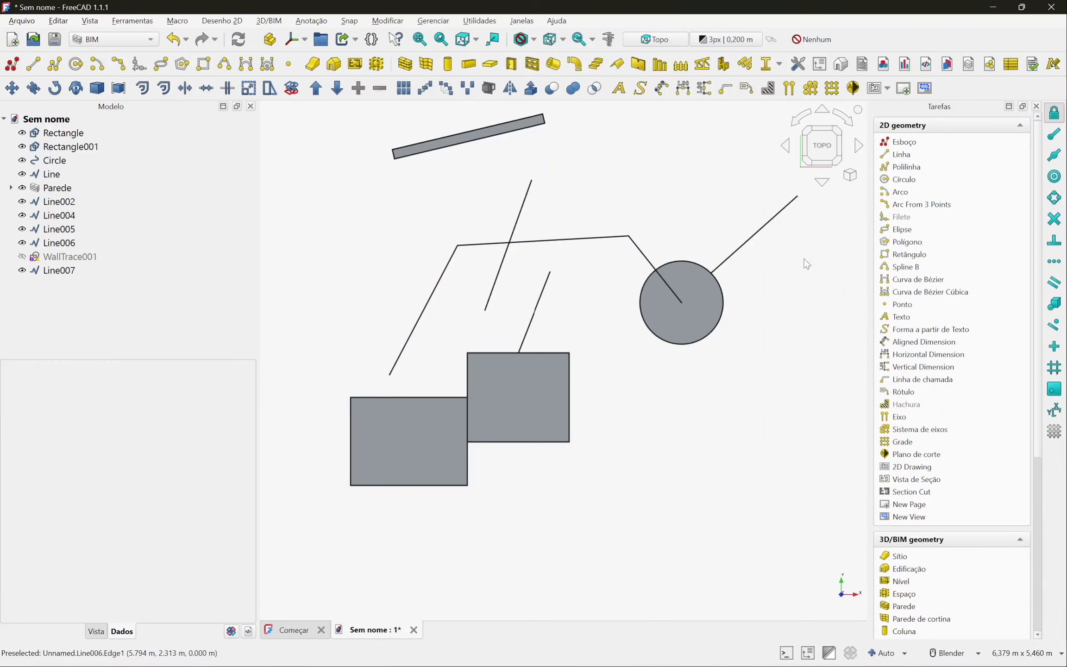
- Using intersection snapping, draw a line from the empty area above to the crossing of the near-horizontal line and the steep line
scroll(394, 233, up, 3)
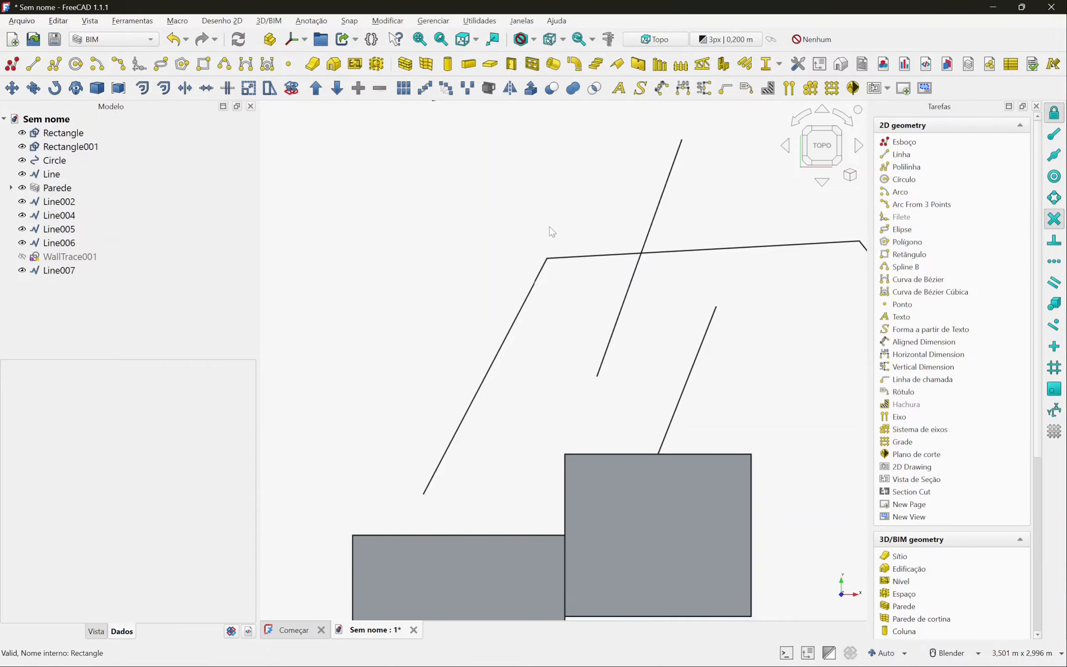
click(33, 64)
click(531, 141)
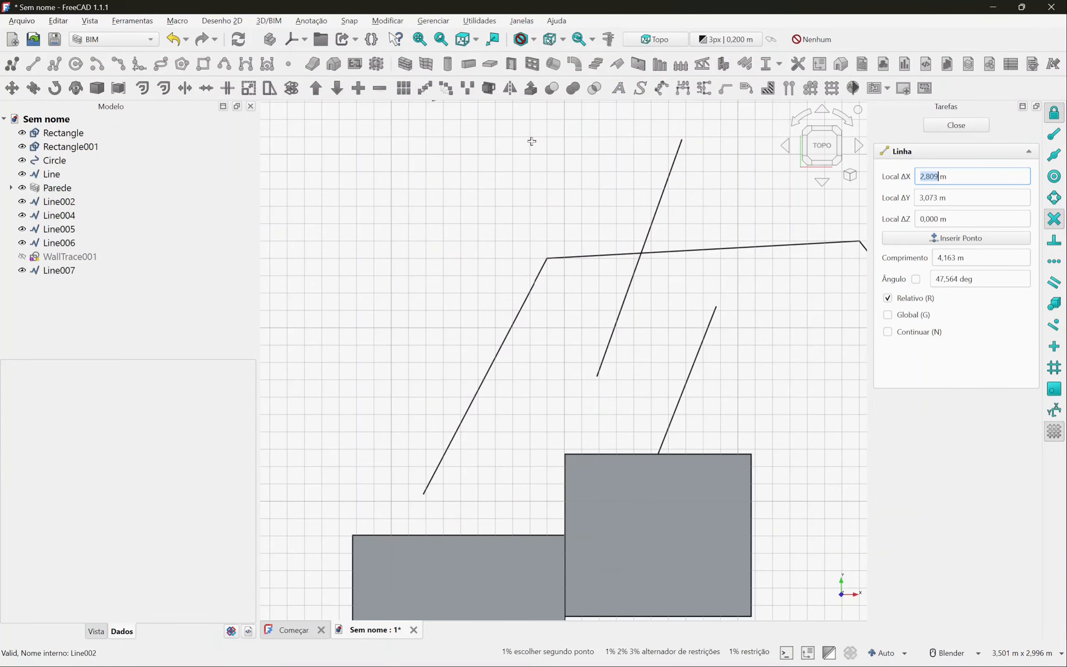
click(642, 250)
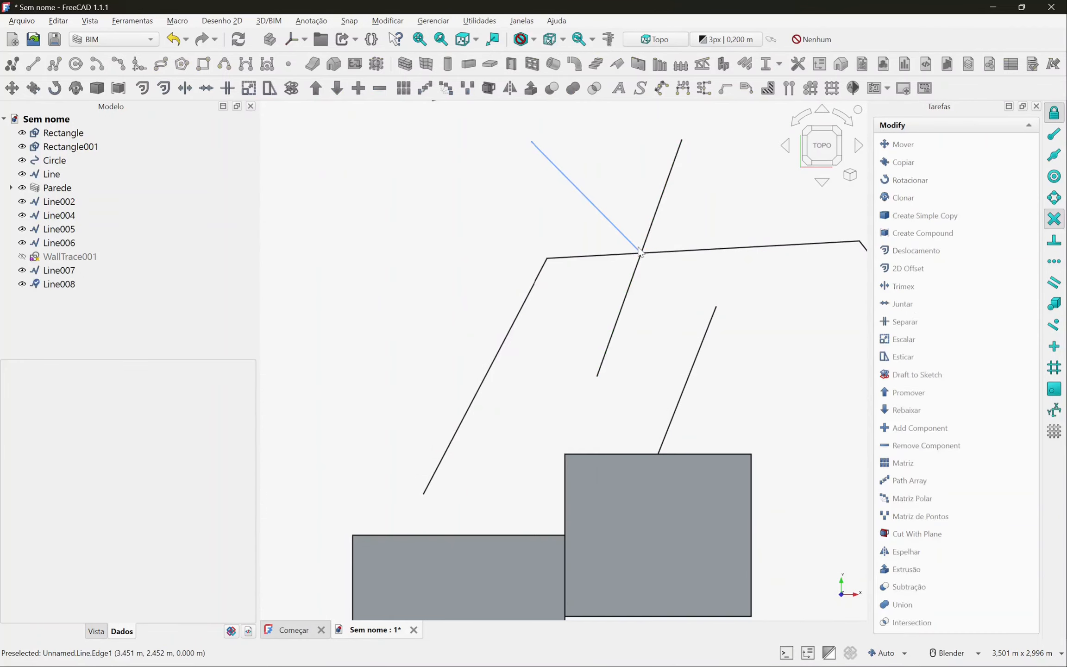
click(677, 294)
scroll(666, 273, up, 4)
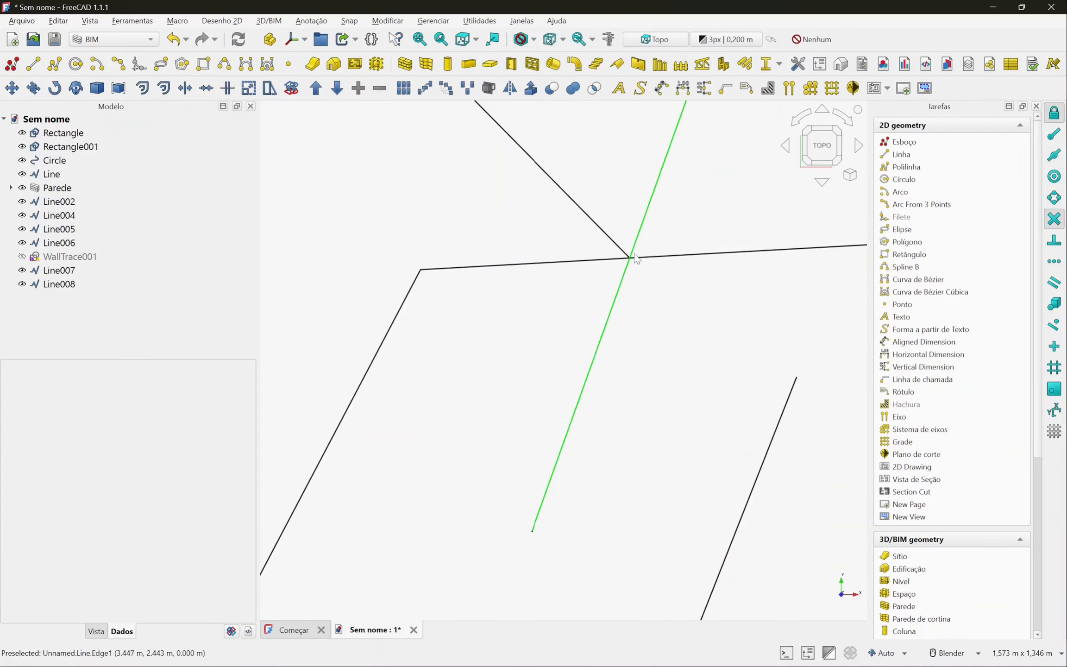
scroll(588, 267, down, 4)
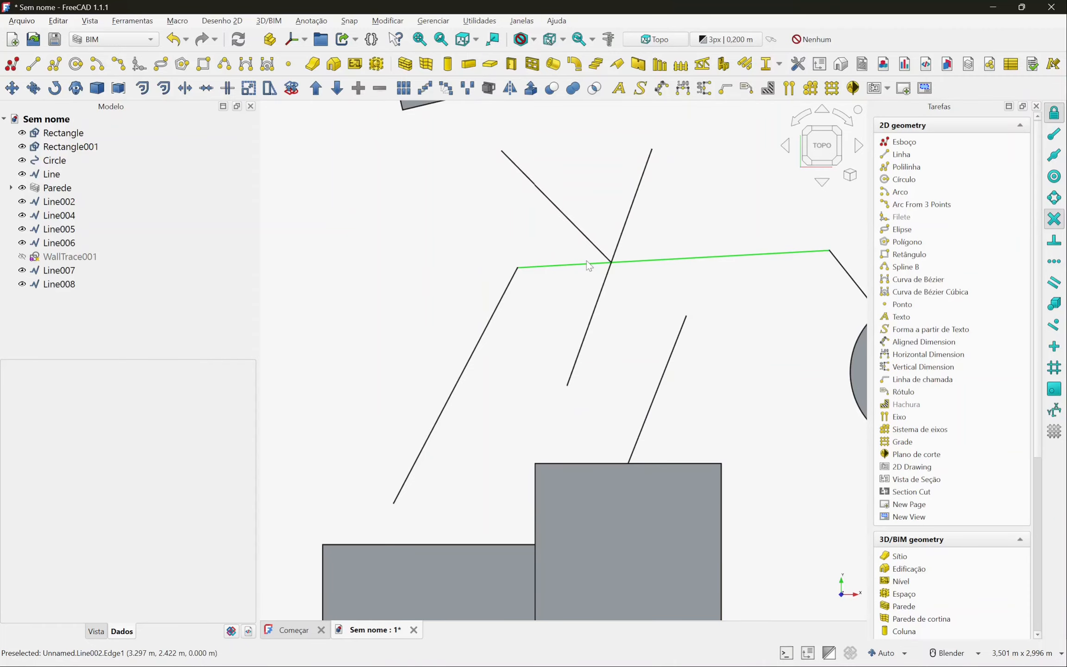
scroll(586, 261, down, 1)
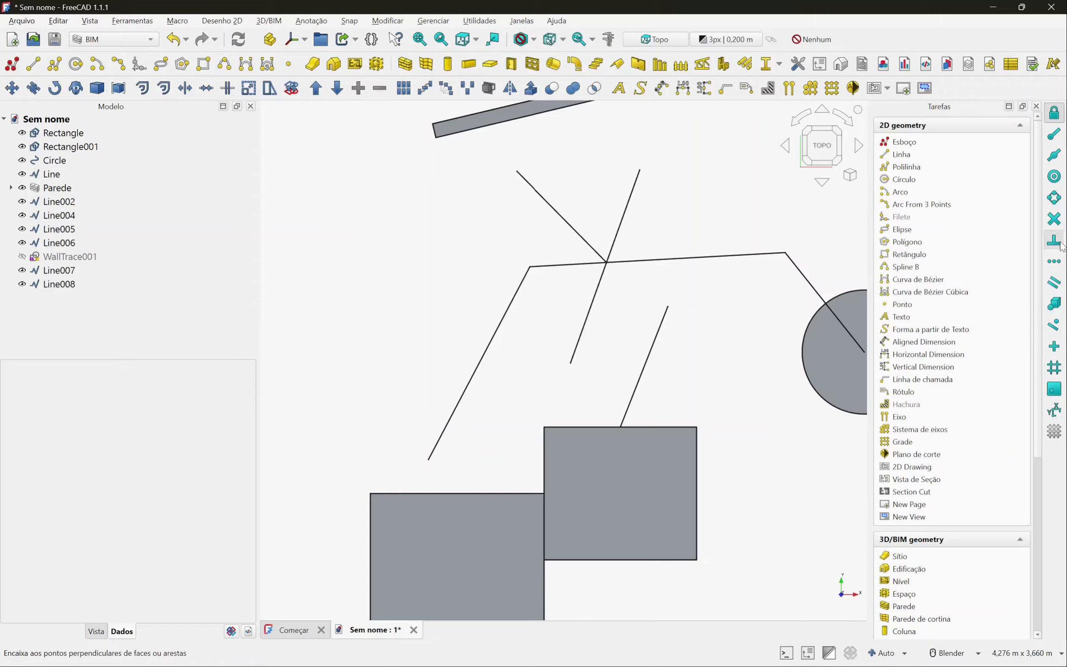
- Using perpendicular snapping, draw a line about 1.03 m long from the empty area at left perpendicular onto the left slanted line
scroll(472, 334, down, 3)
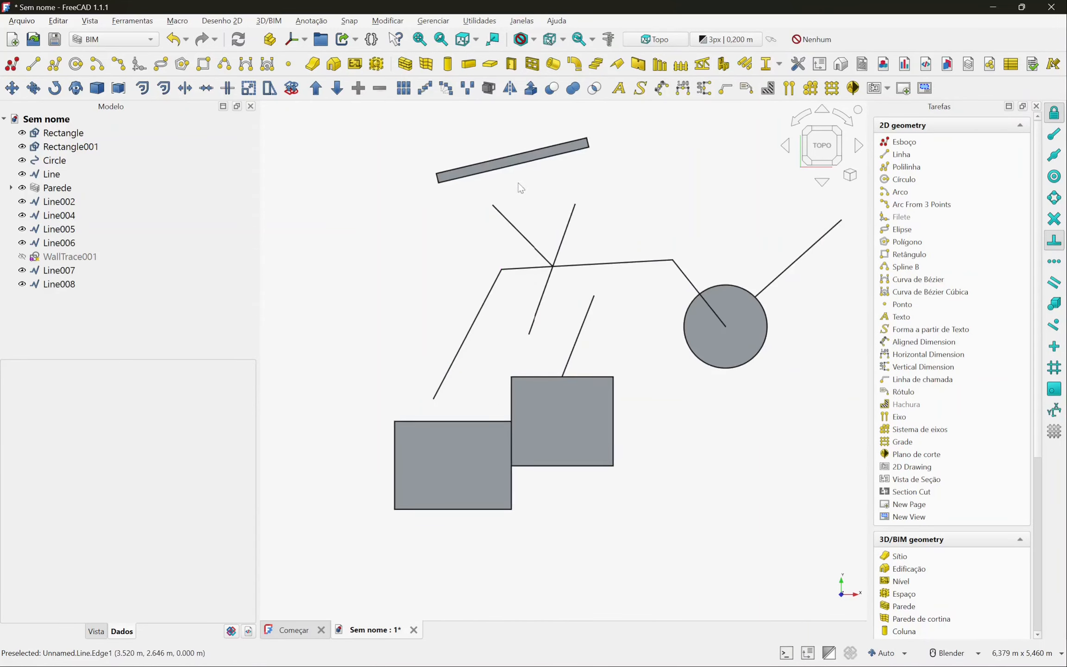
click(33, 64)
click(388, 278)
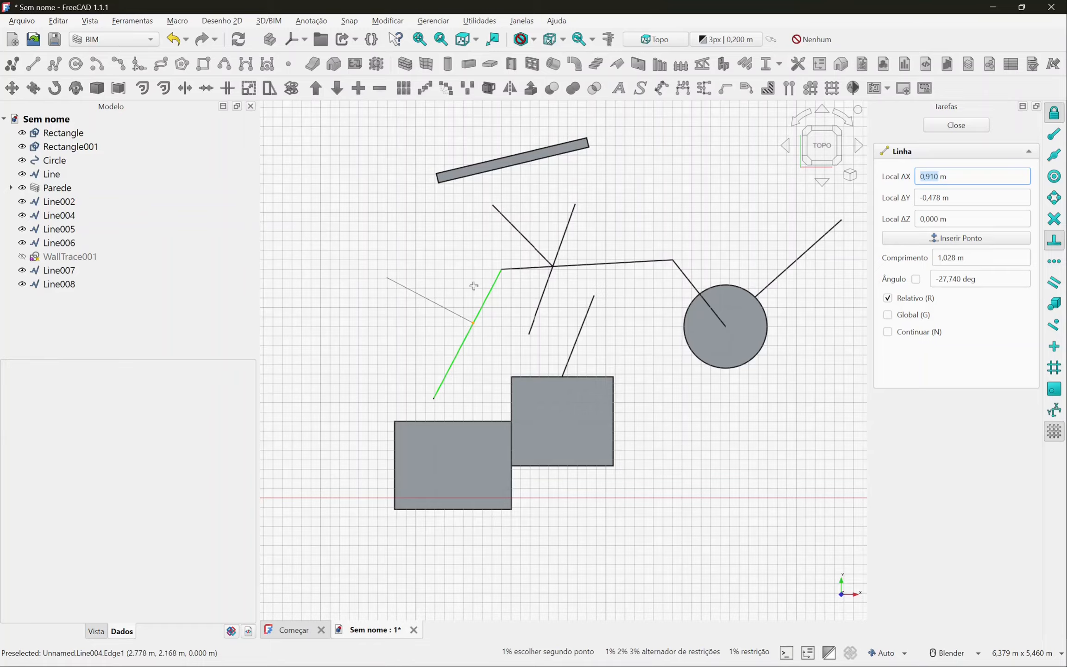
click(480, 309)
scroll(426, 316, up, 2)
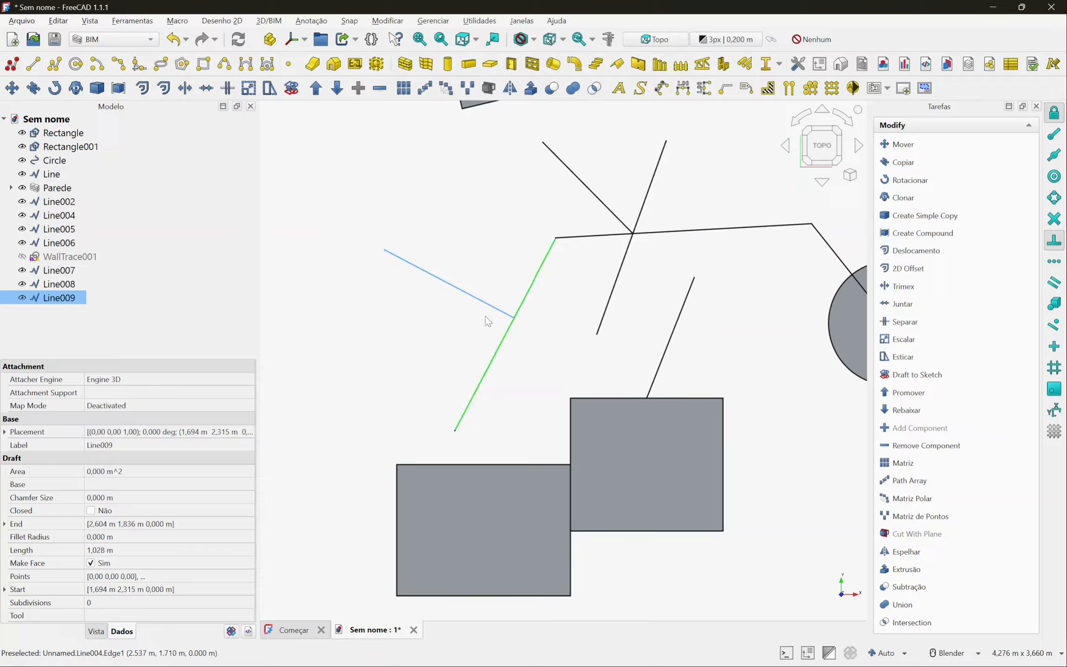
click(398, 333)
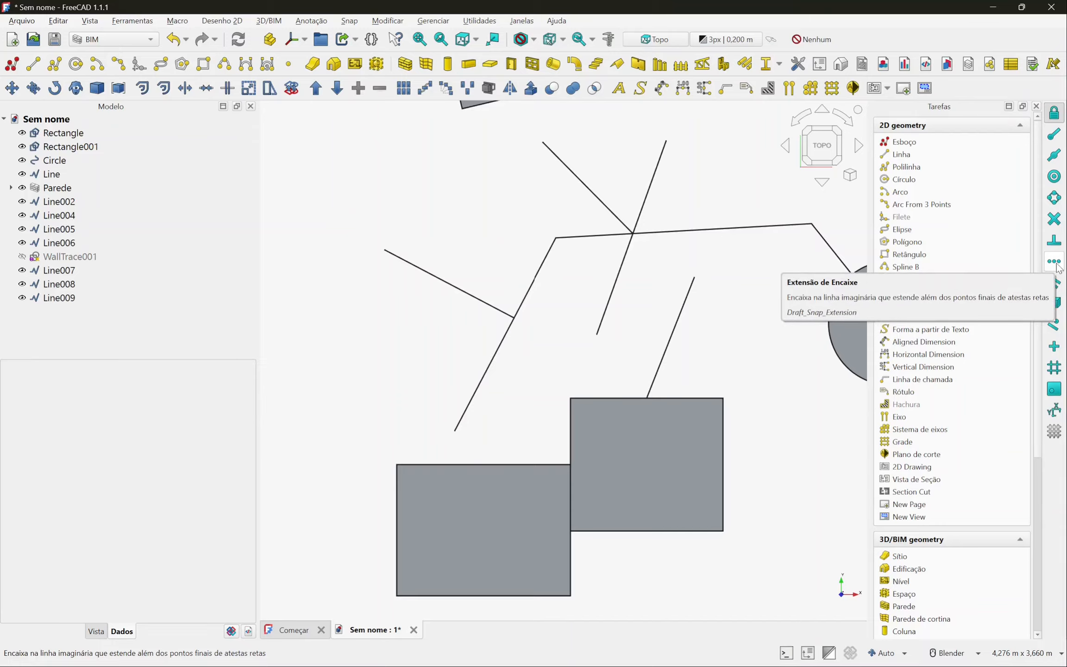
- Using extension snapping, move the left rectangle by its lower-right corner onto the extension of the wall's lower edge
scroll(603, 352, down, 5)
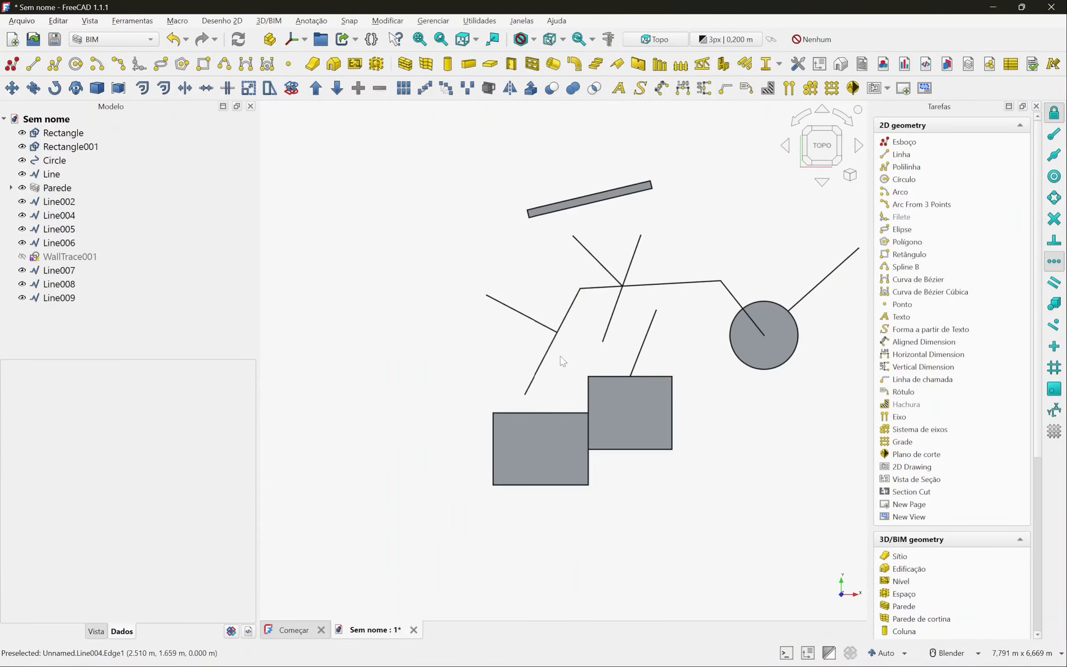
scroll(709, 370, up, 2)
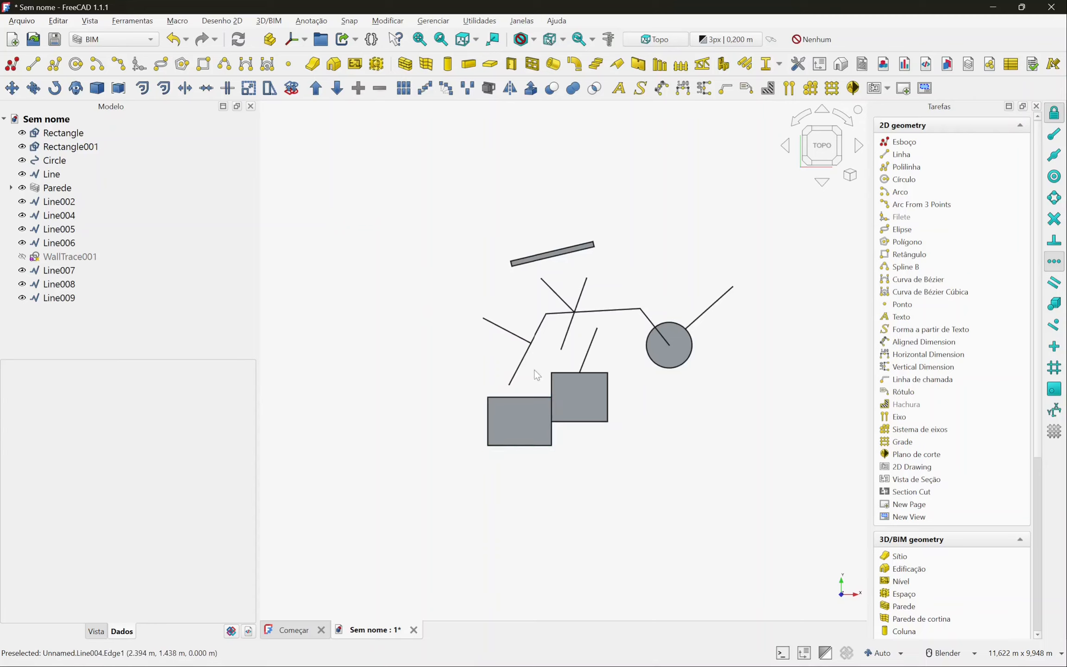
scroll(507, 395, up, 2)
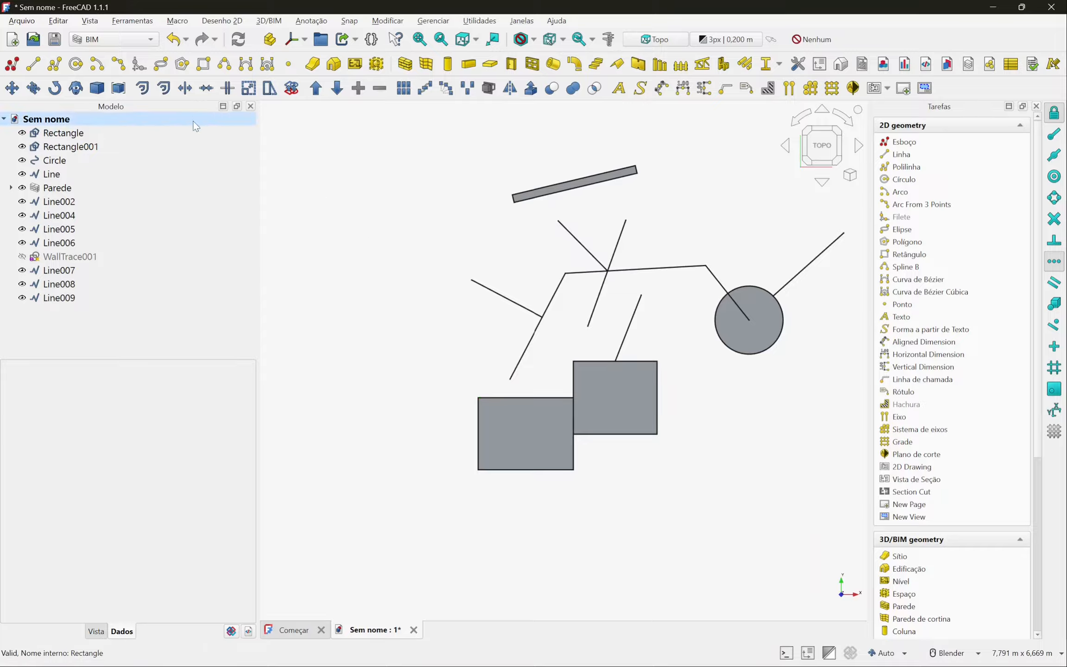
click(536, 446)
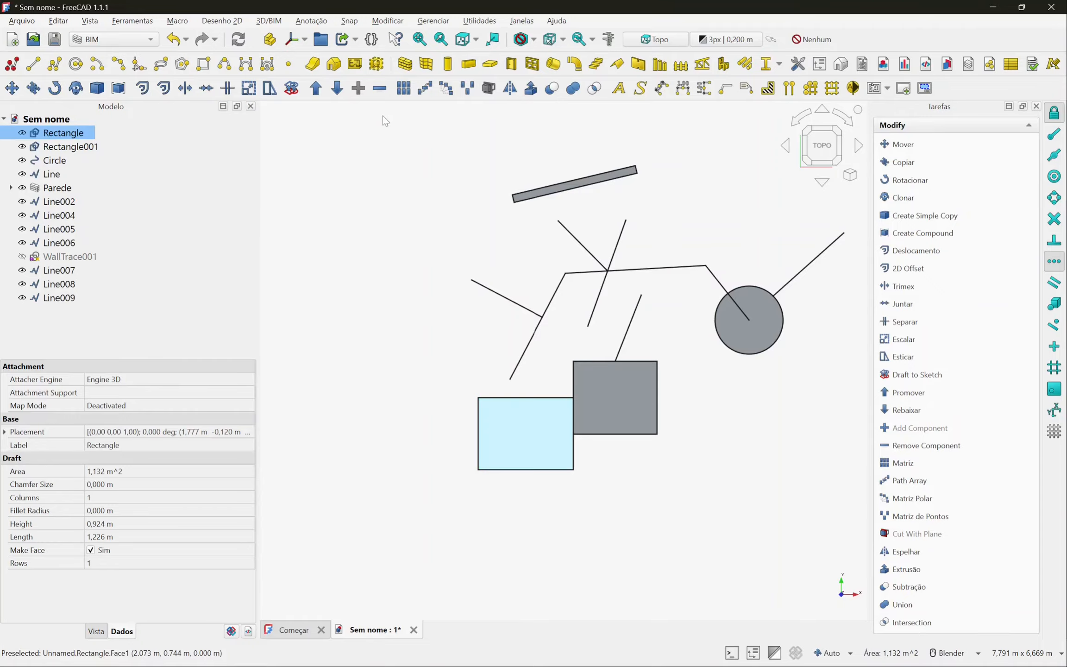
click(28, 92)
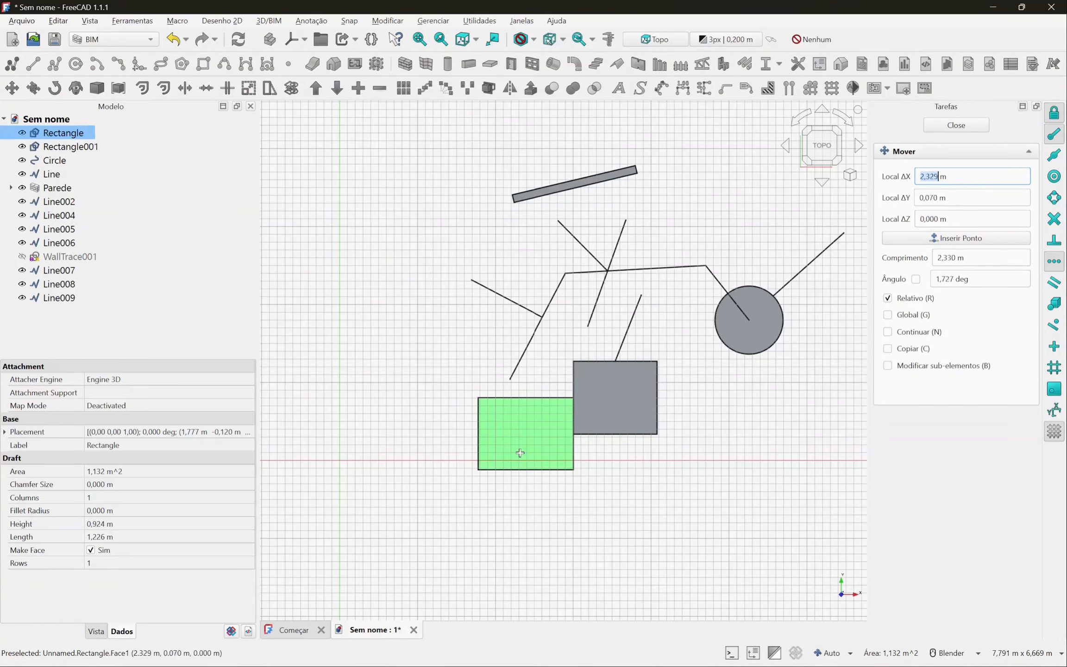
scroll(520, 452, up, 2)
click(599, 479)
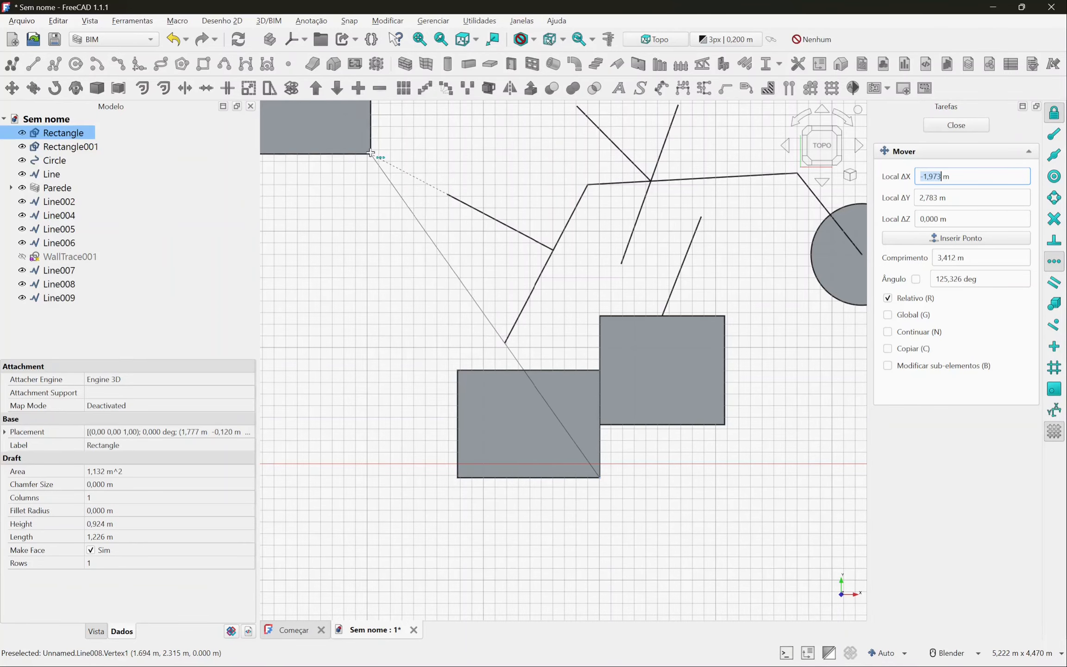
scroll(369, 155, down, 4)
scroll(361, 157, up, 3)
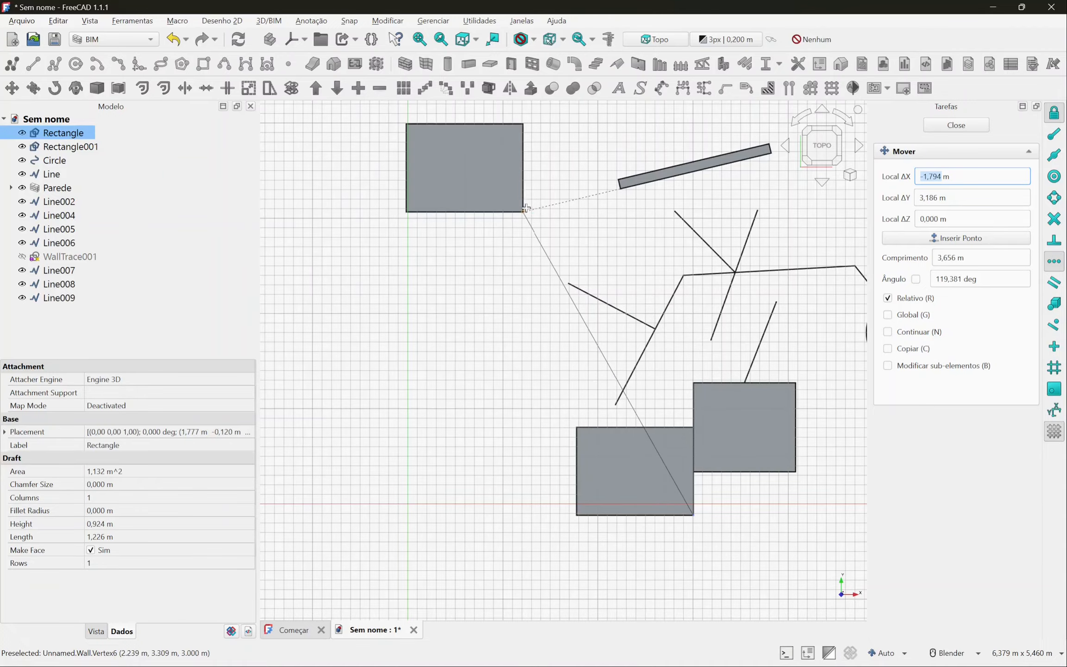
click(526, 211)
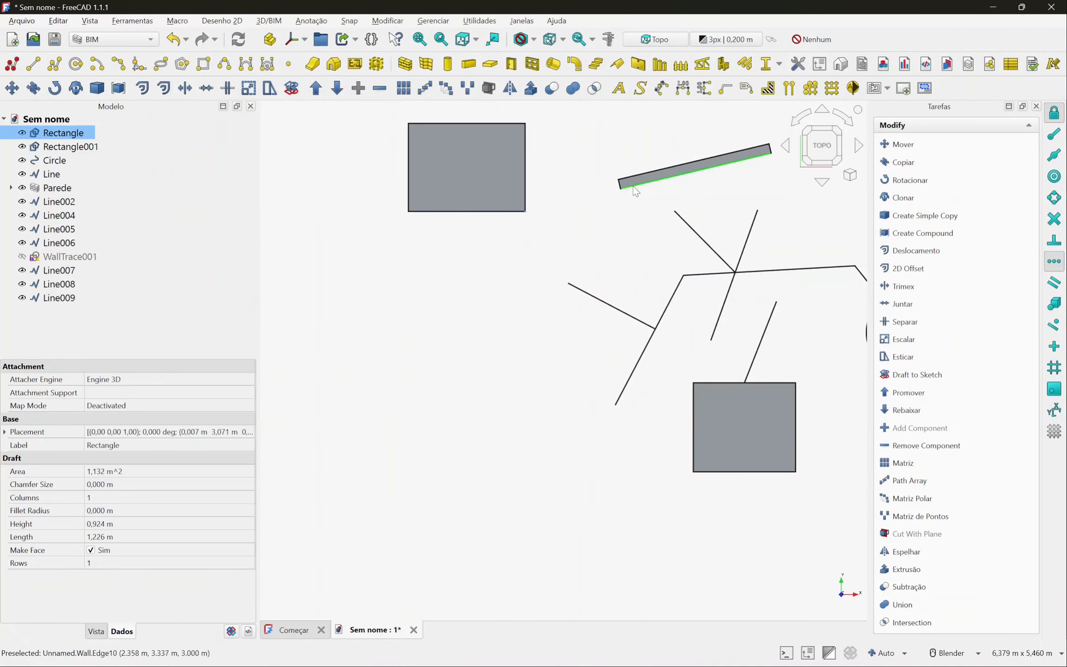
click(613, 424)
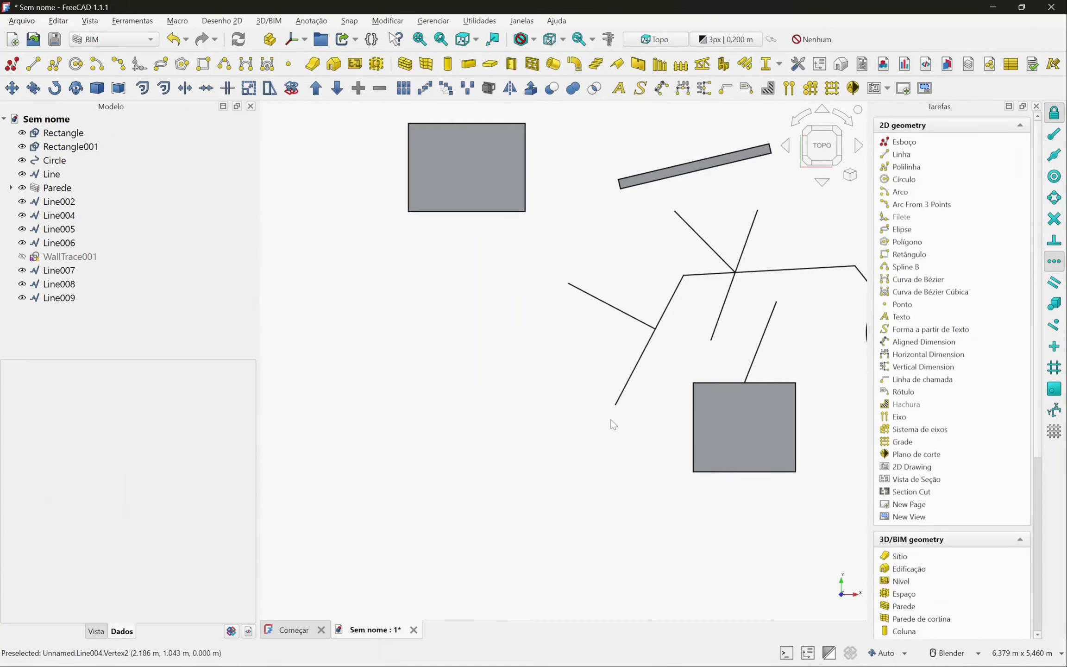
- Using parallel snapping, draw a line about 1.39 m long parallel to the line that starts at the circle, on its lower-right side
scroll(463, 369, down, 1)
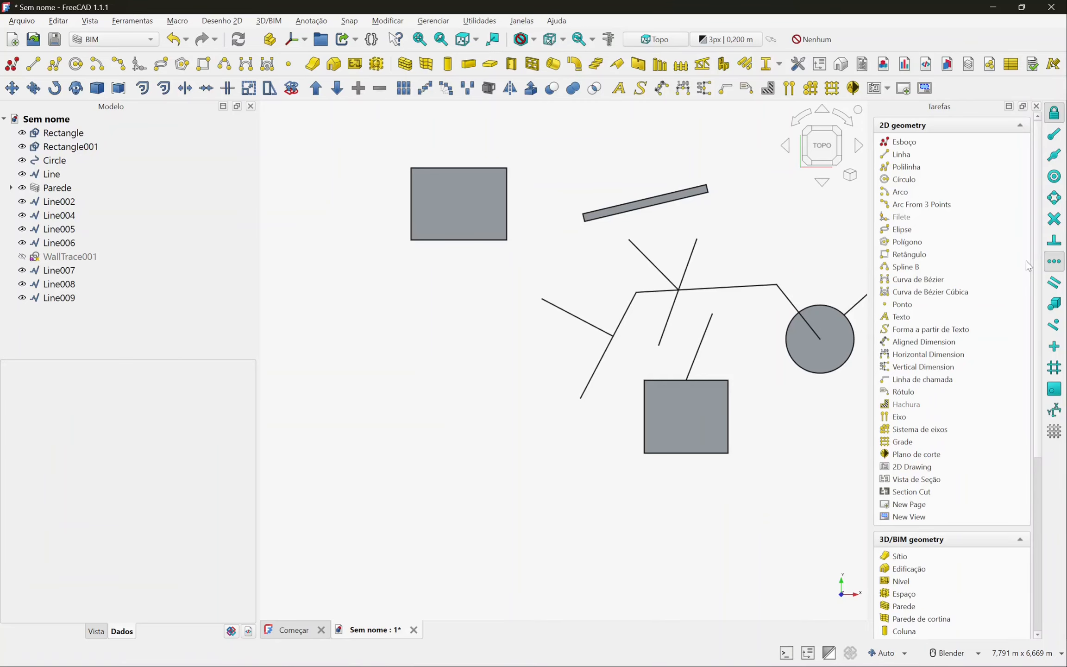
click(1056, 288)
key(l)
key(i)
scroll(523, 372, down, 2)
scroll(662, 390, up, 1)
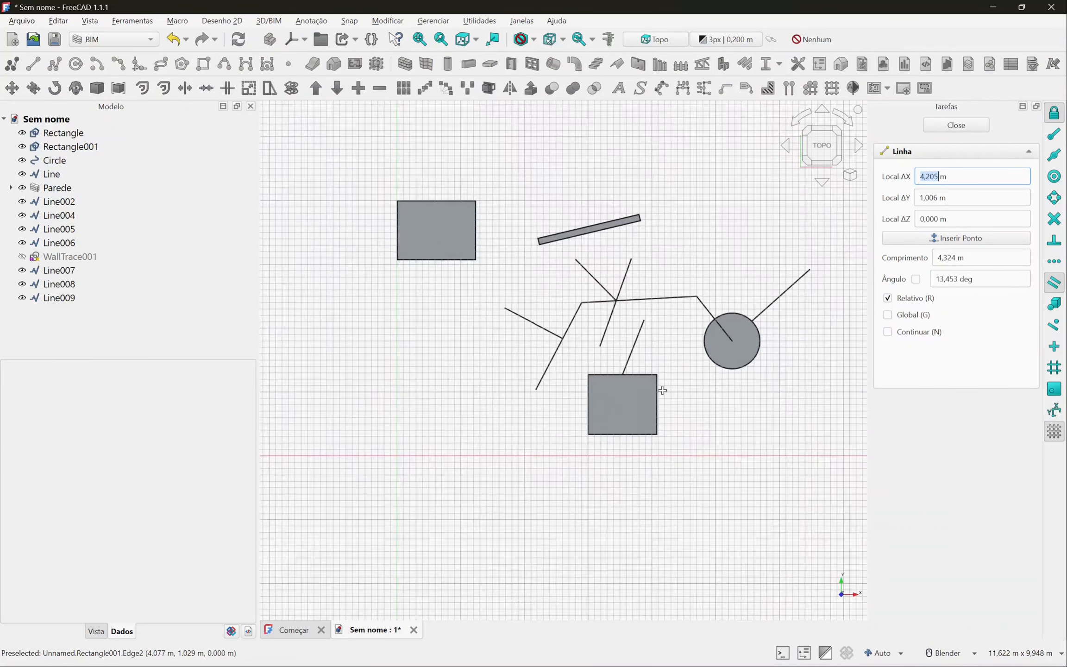
scroll(662, 391, up, 2)
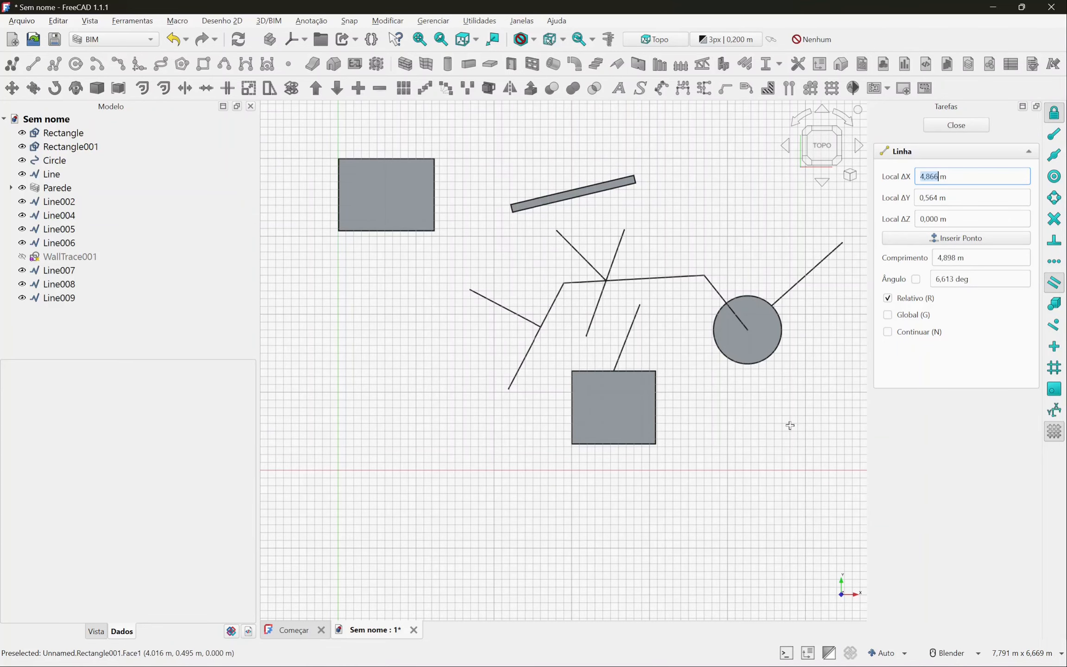
scroll(510, 429, down, 3)
scroll(597, 415, up, 4)
click(635, 362)
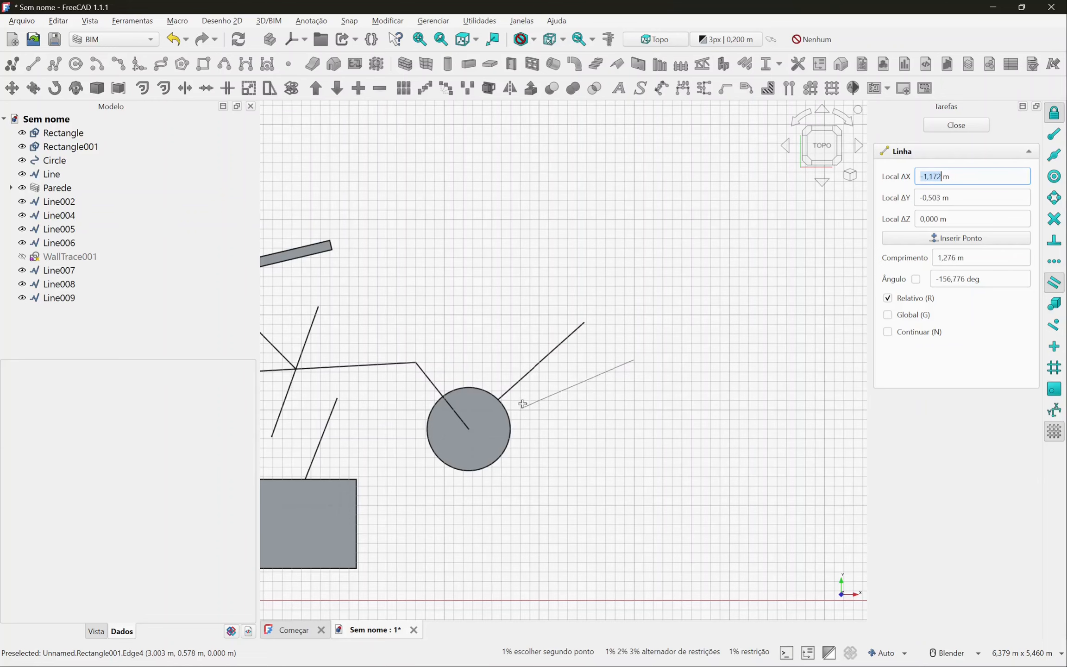
click(536, 447)
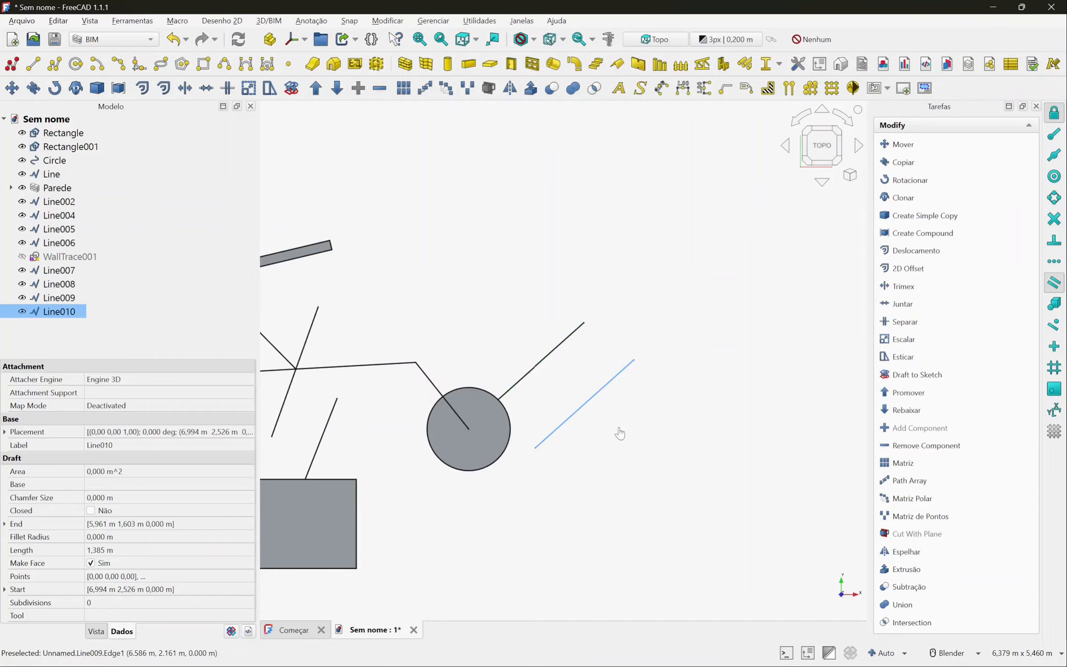
click(603, 400)
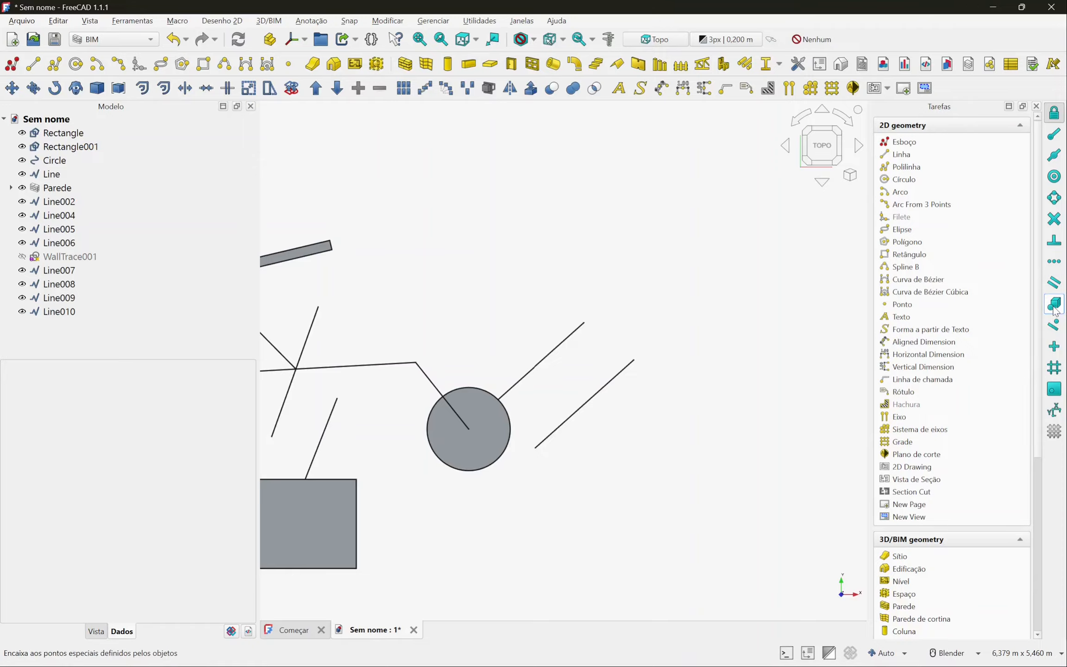
- Using special-point snapping in a 3D view, insert a Fixed window, 0.8 m wide, 0.22 m high, 0.9 m sill, at the wall's left base corner
key(0)
scroll(514, 419, up, 6)
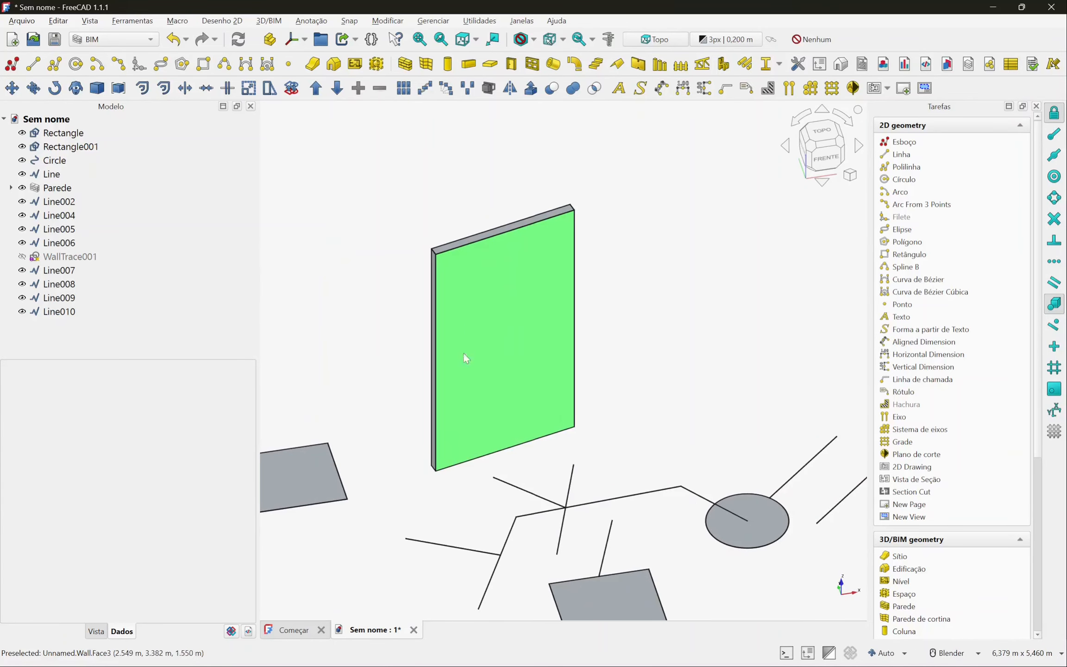
click(523, 326)
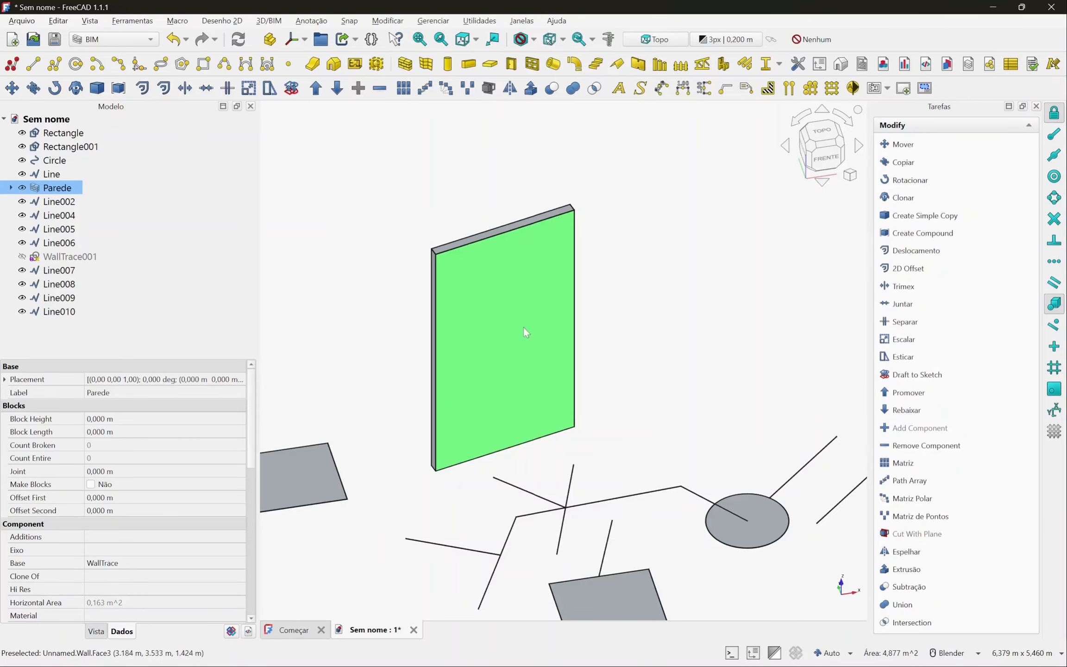
scroll(521, 295, down, 2)
click(614, 275)
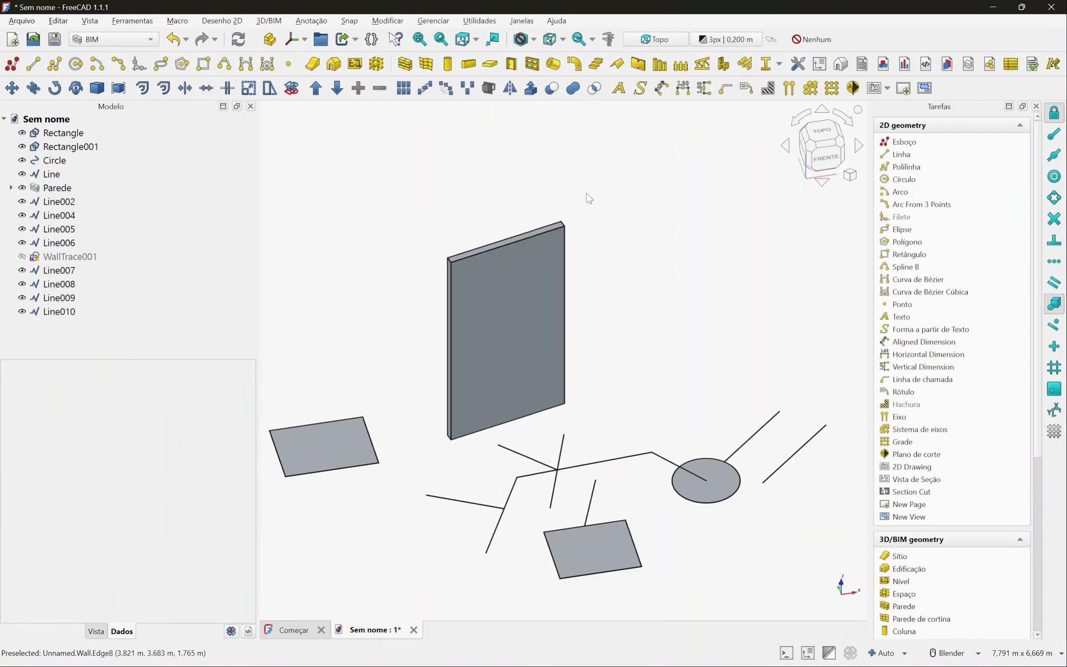
click(531, 65)
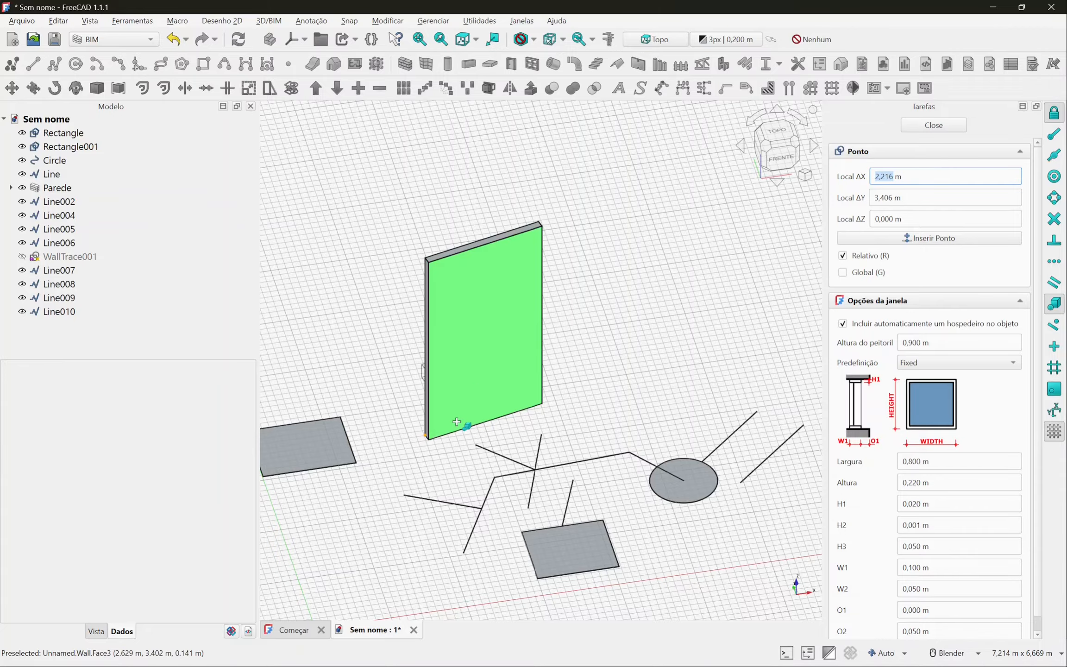
click(472, 407)
scroll(499, 377, up, 5)
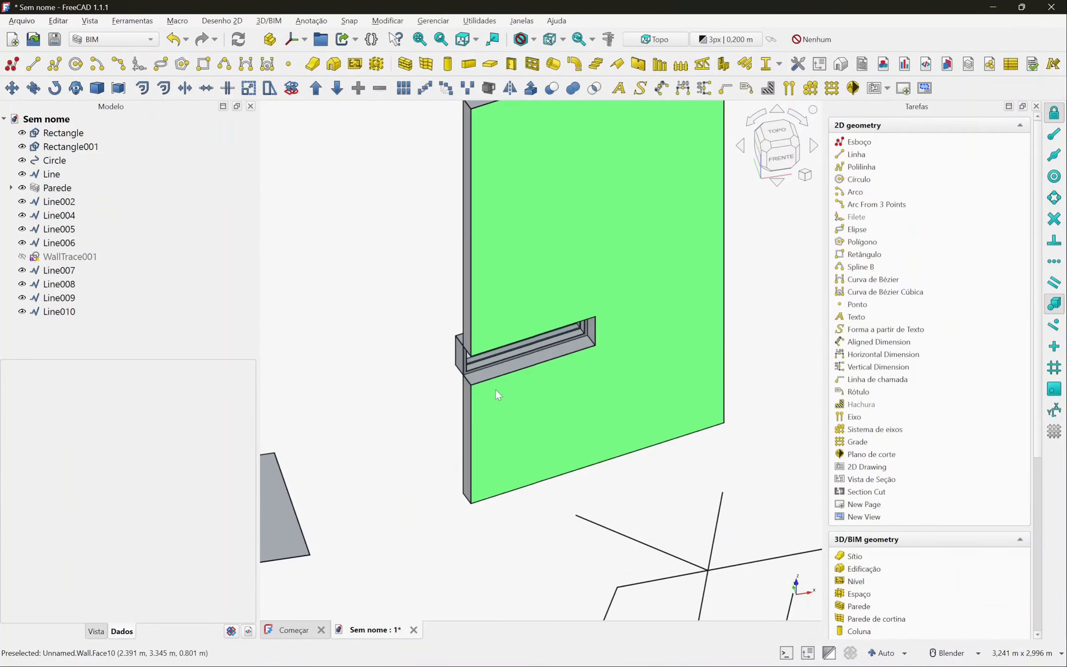
middle_drag(499, 377, 596, 329)
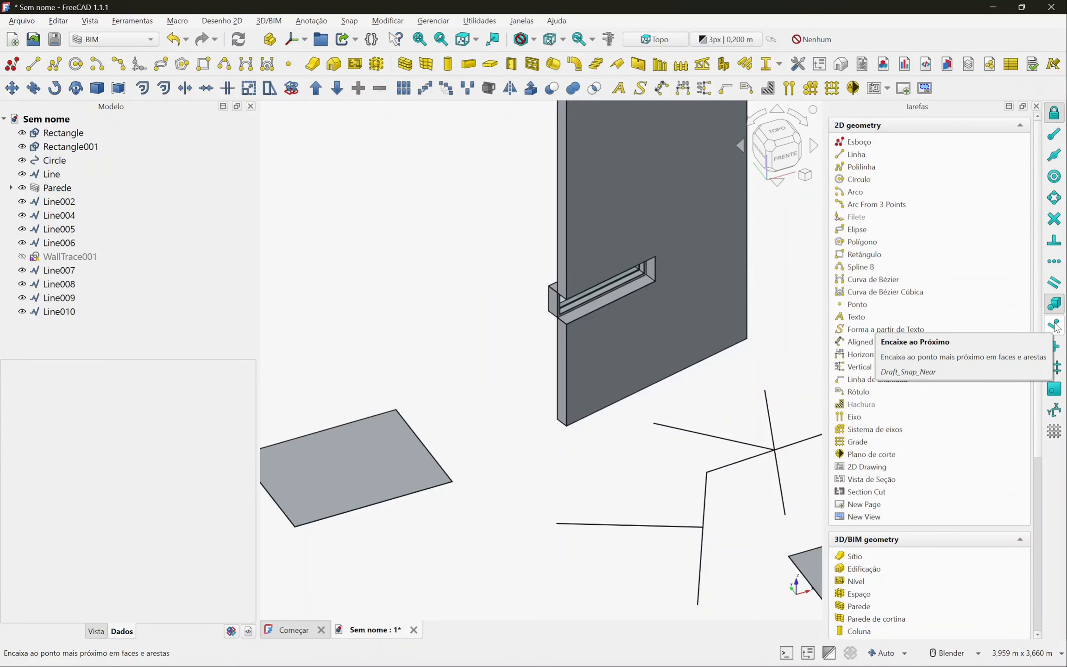
- Using near snapping, insert a second window on the wall's front face, close to its right vertical edge, and inspect both windows
click(1050, 323)
scroll(669, 386, down, 3)
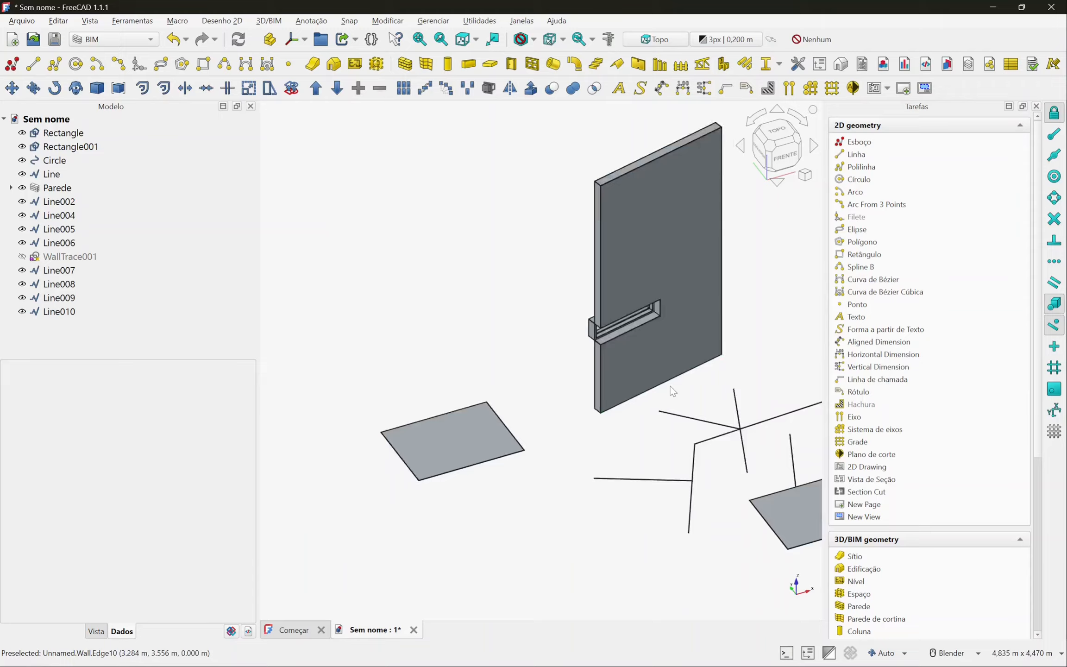
scroll(762, 406, up, 3)
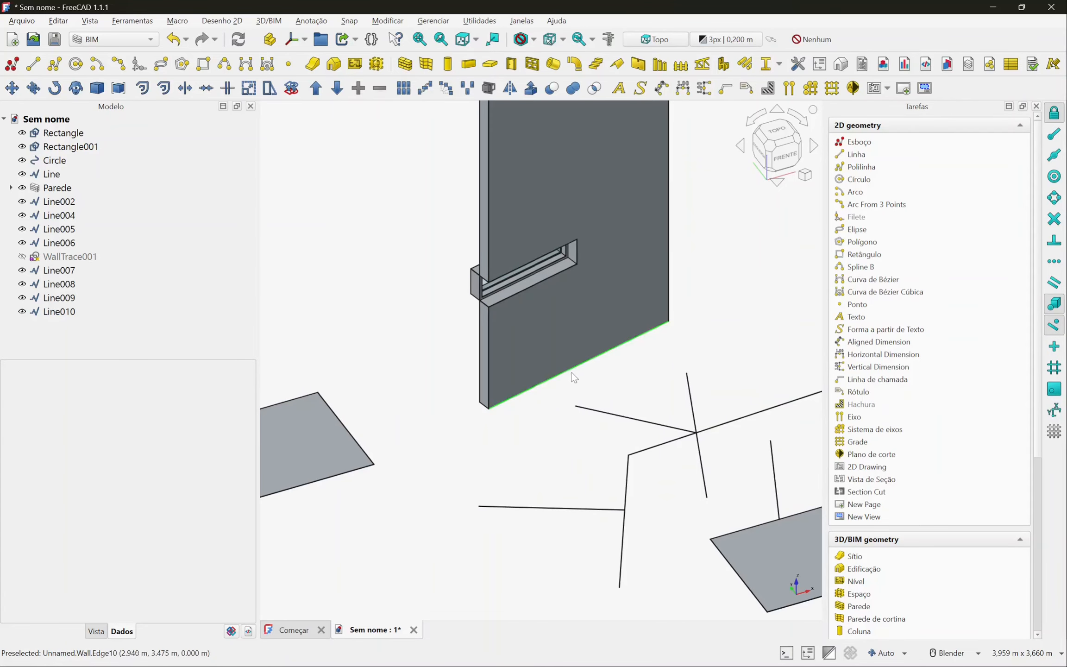
scroll(628, 342, down, 3)
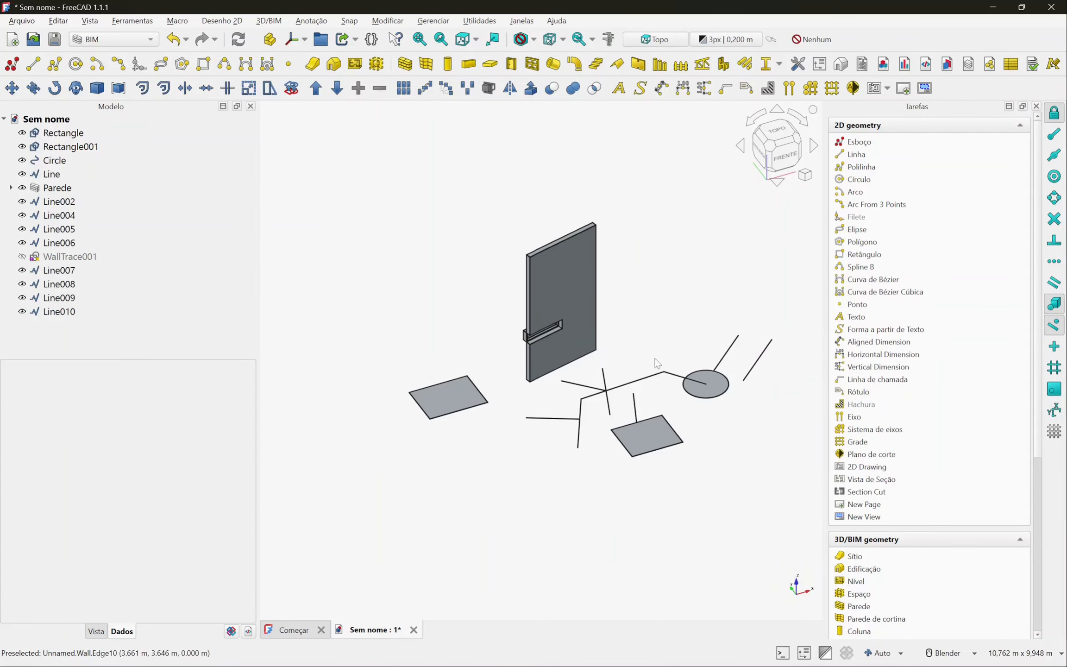
scroll(602, 352, up, 2)
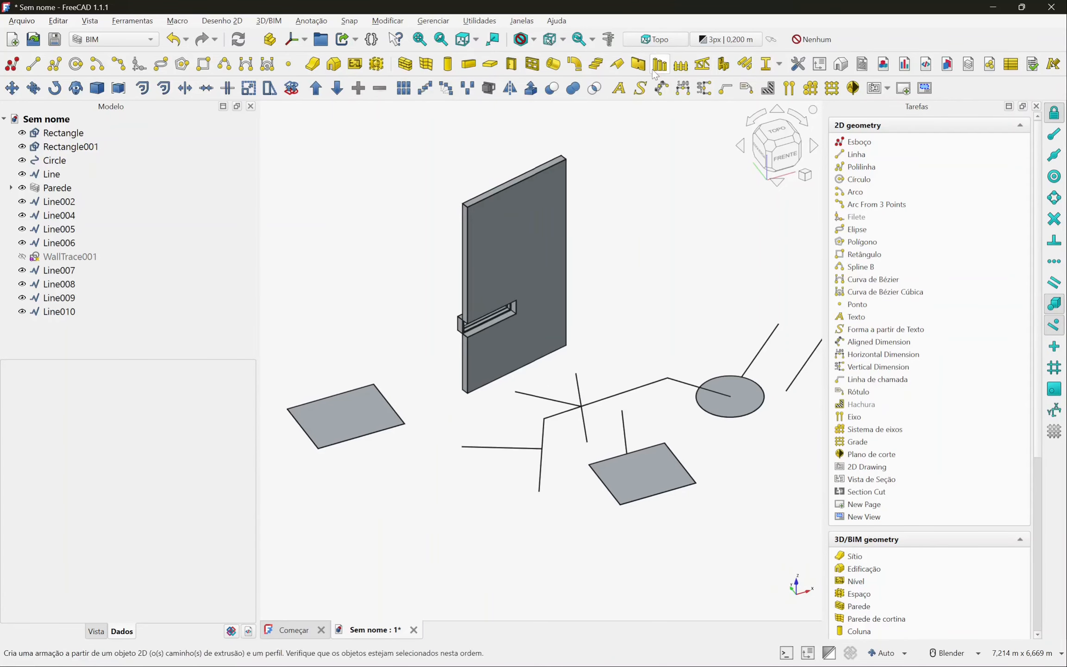
click(531, 68)
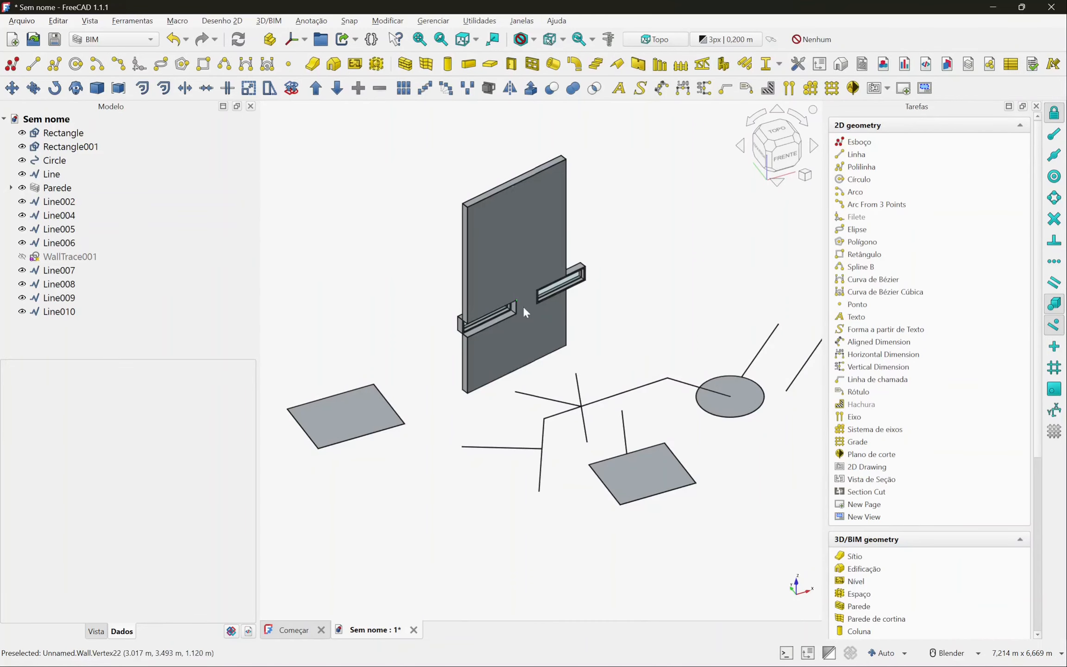
scroll(523, 306, up, 8)
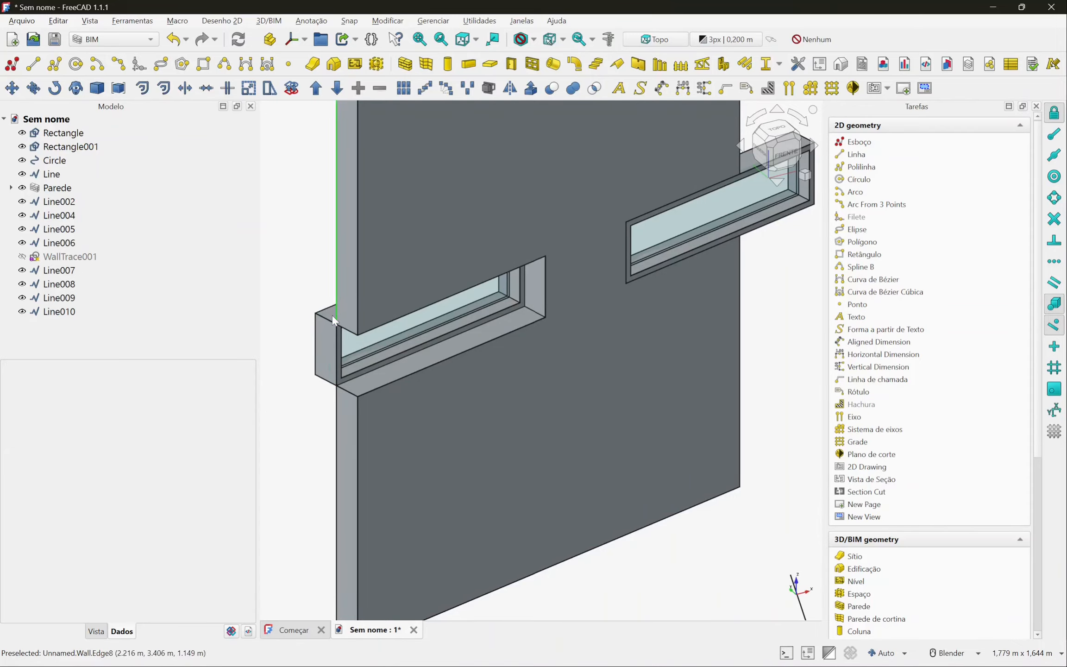
middle_drag(666, 280, 679, 304)
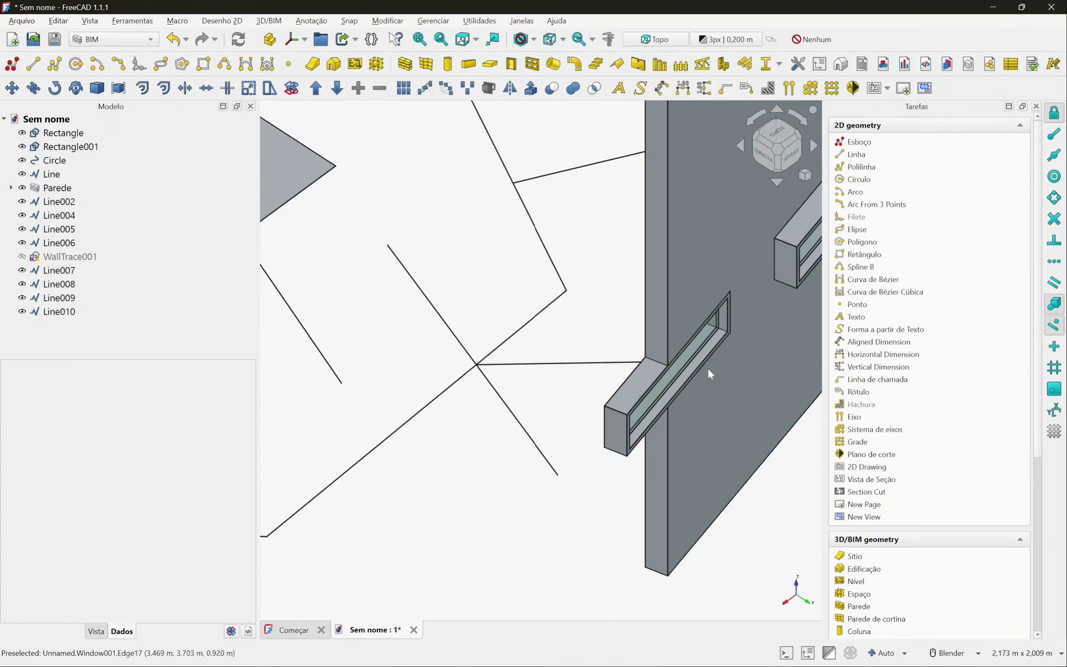
middle_drag(710, 373, 602, 342)
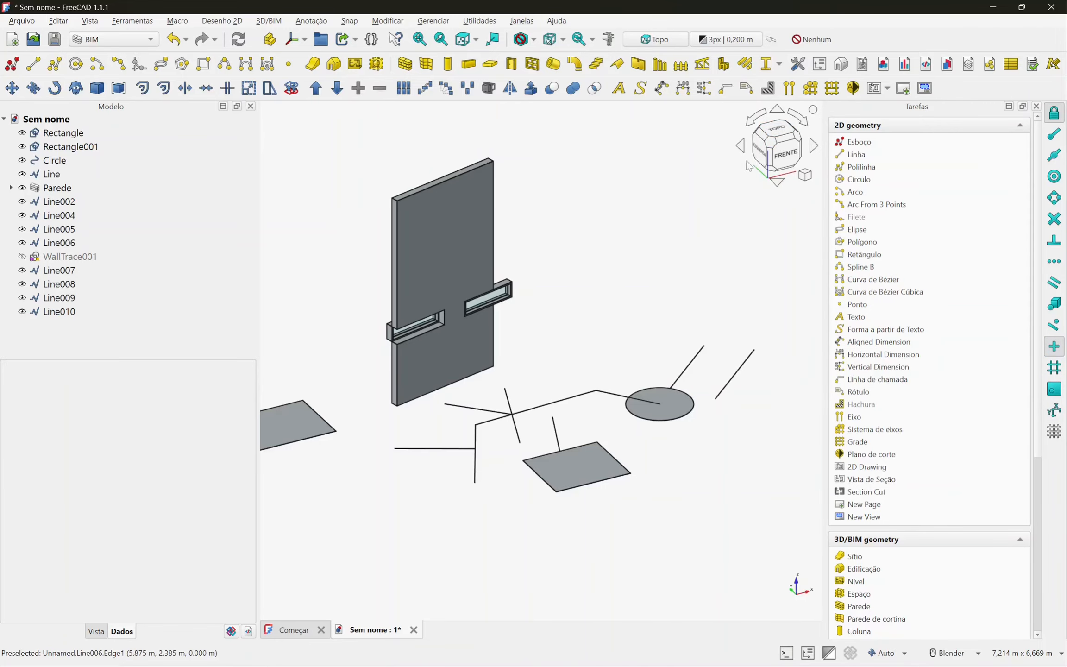
- In the top view with orthogonal snapping, draw a 2.52 m diagonal line rising to the left at 135°, upper right of the circle
click(777, 134)
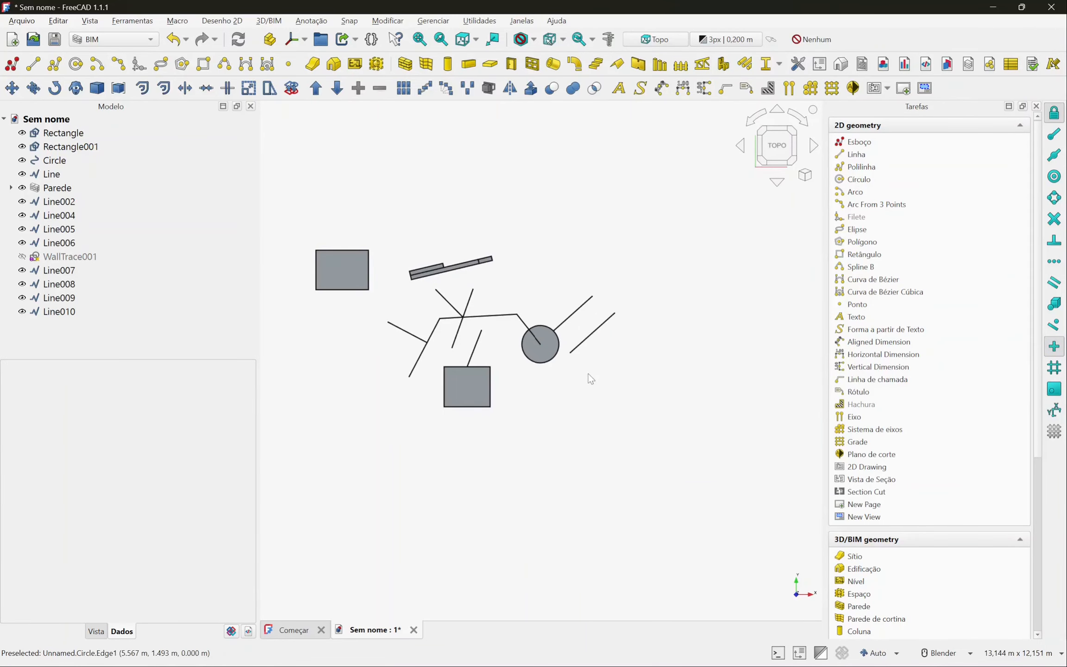
click(33, 64)
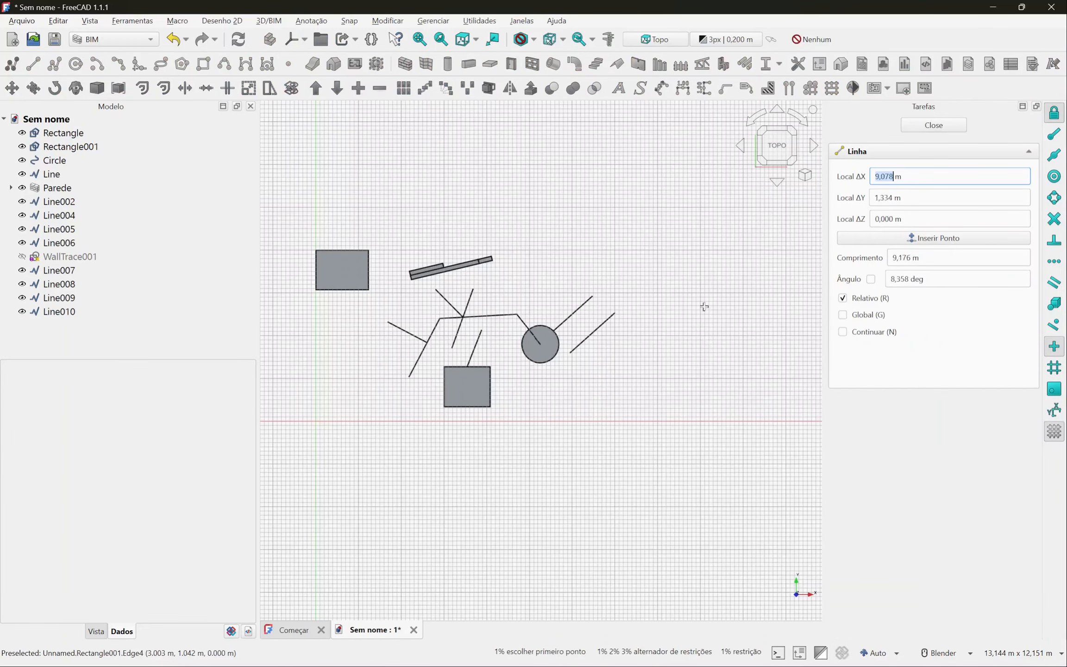
click(704, 271)
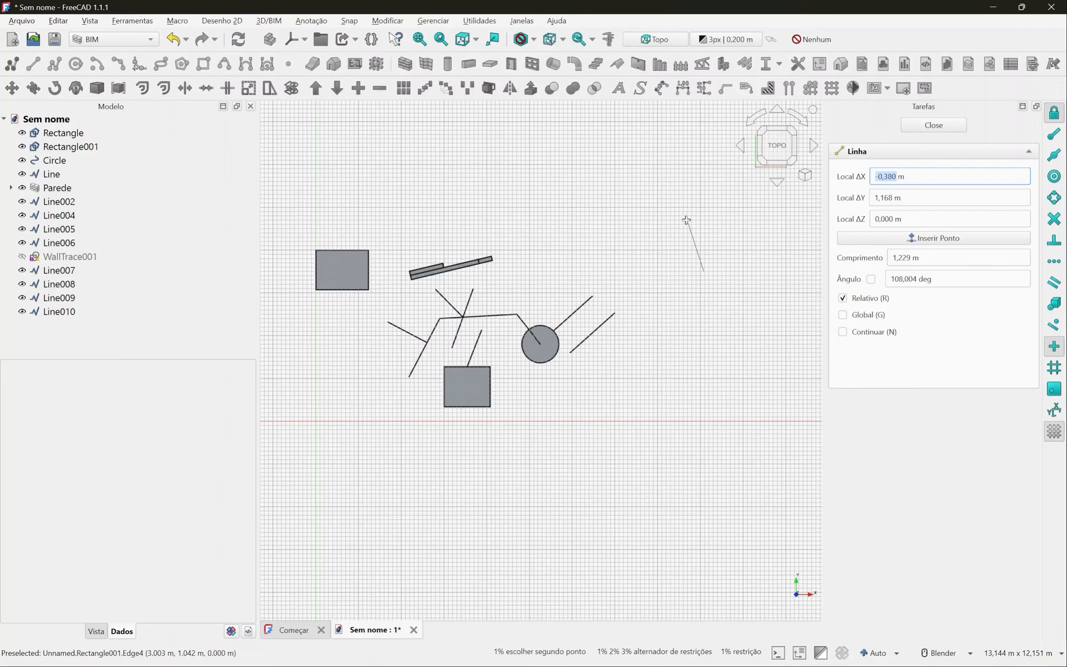
click(627, 196)
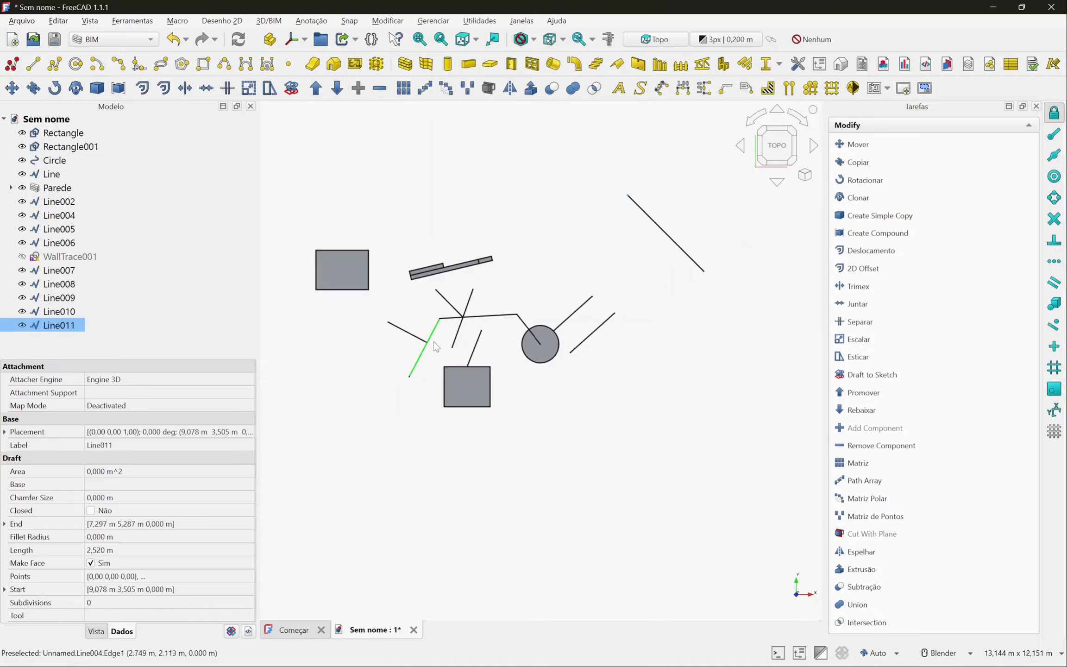
- Show the working-plane grid and check its extent around the drawn objects
click(1055, 433)
scroll(570, 322, down, 5)
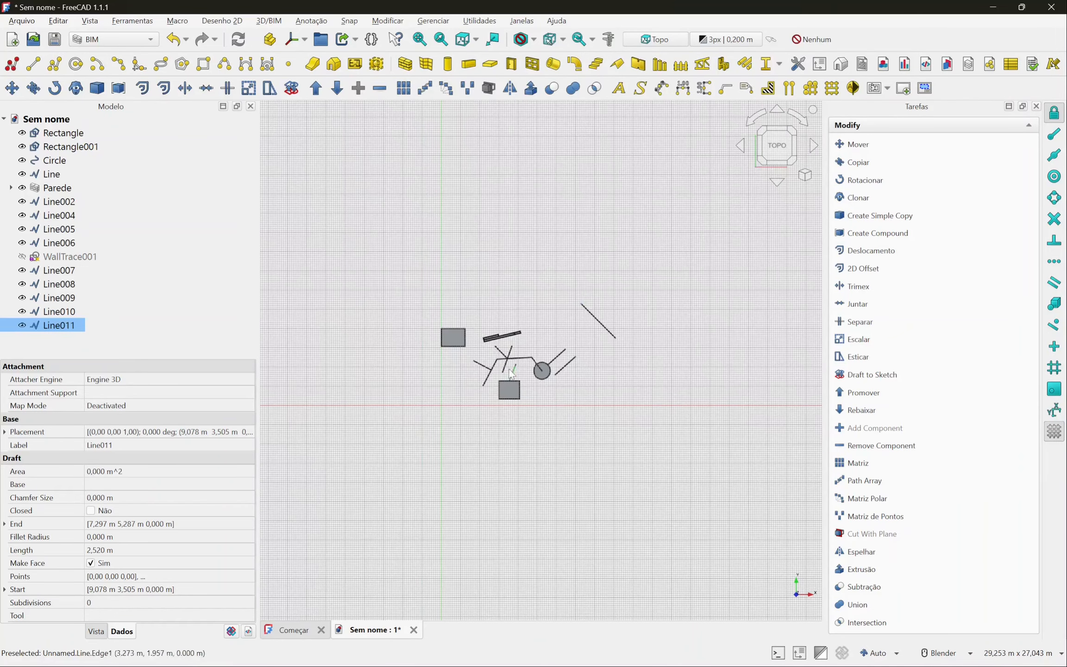
scroll(579, 361, up, 2)
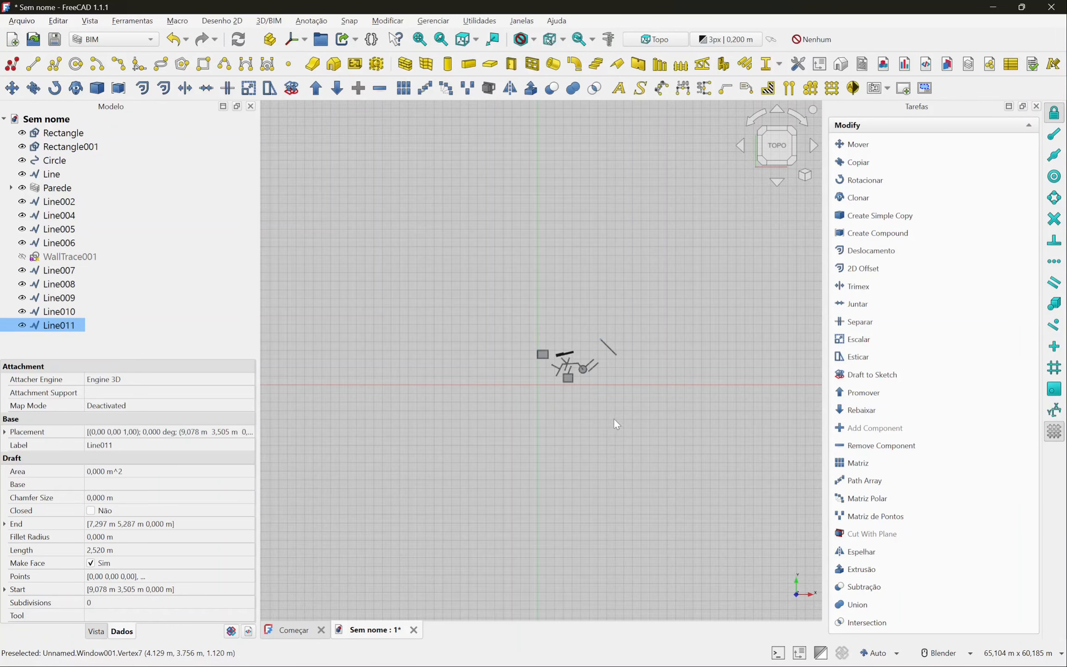
scroll(714, 386, up, 1)
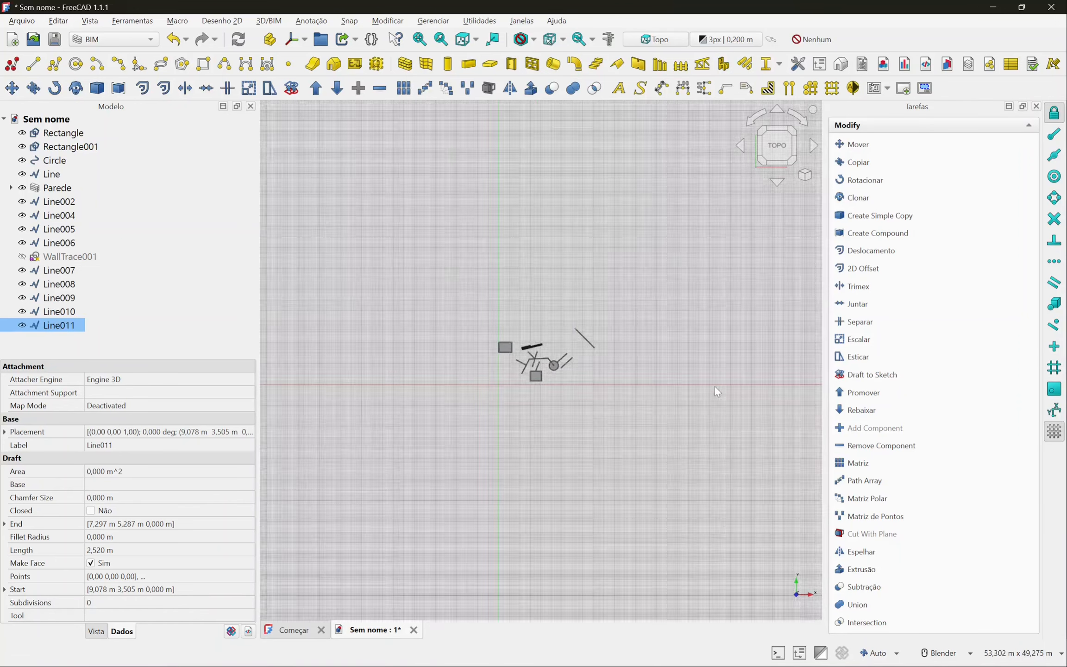
scroll(715, 386, up, 3)
scroll(374, 381, up, 2)
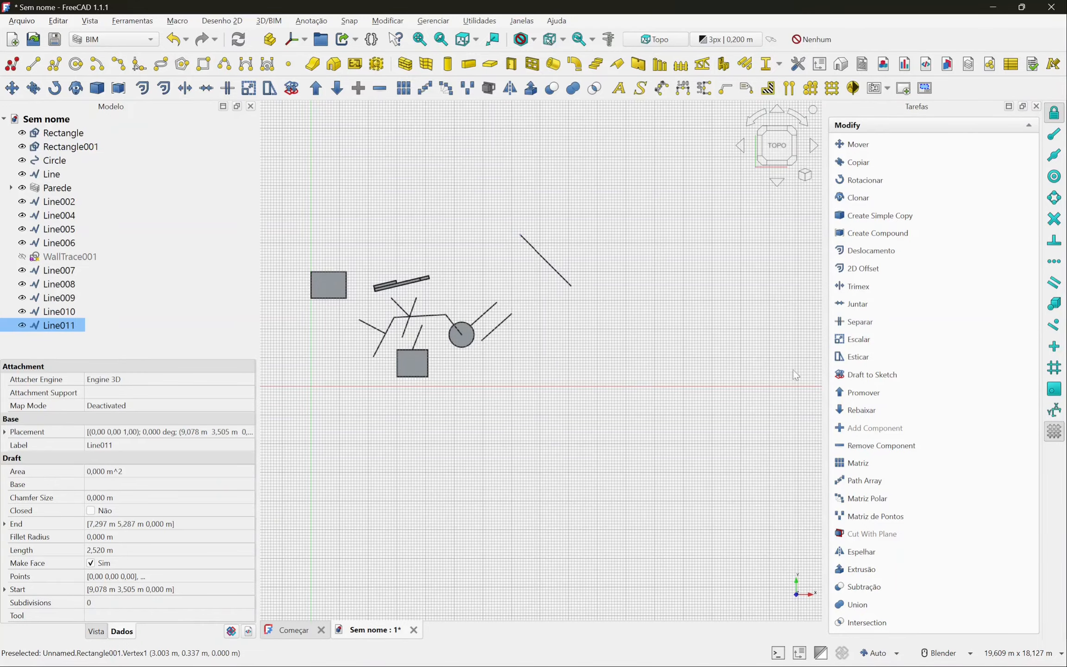
- Using grid snapping, draw a 2.9 m horizontal line from (8.1, 1.0) to (11.0, 1.0) m, right of the circle
click(1054, 368)
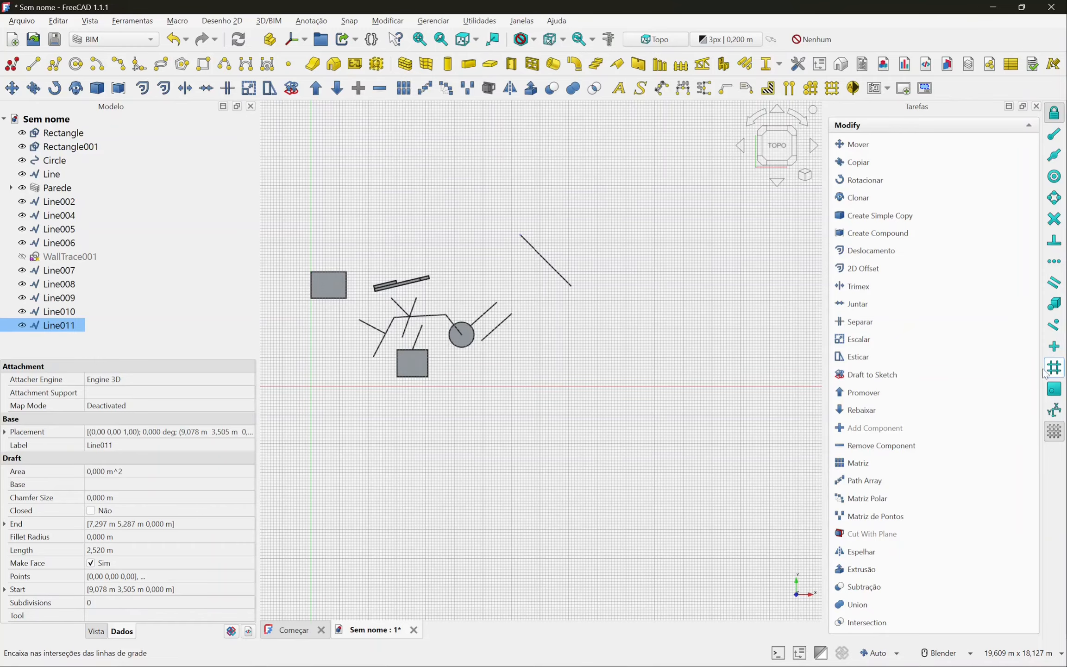
click(32, 64)
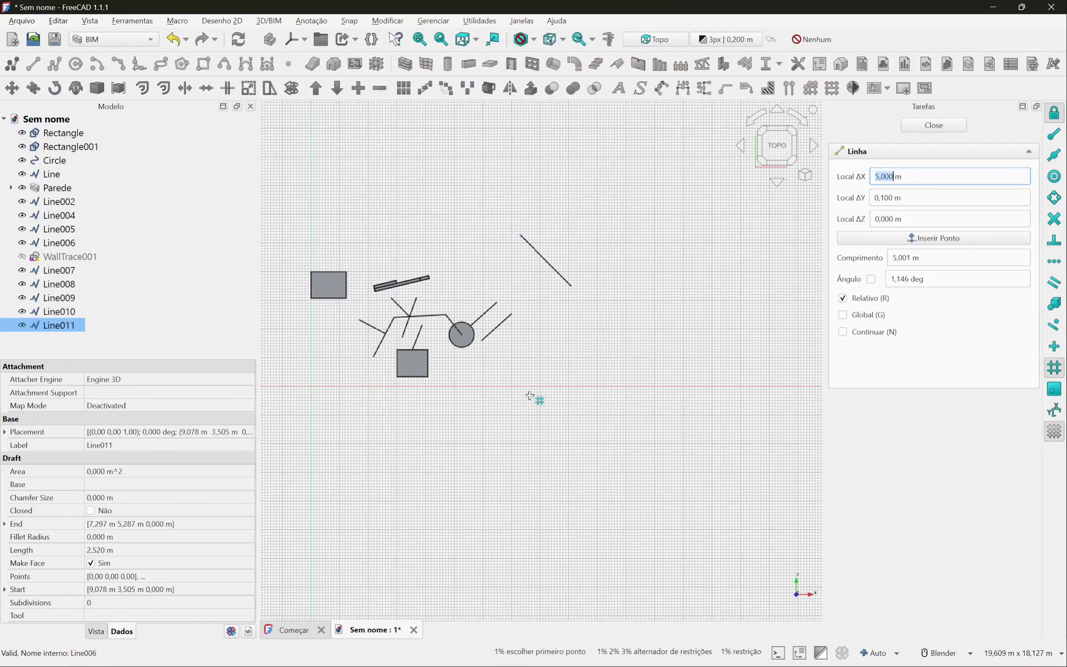
click(544, 358)
scroll(610, 363, up, 4)
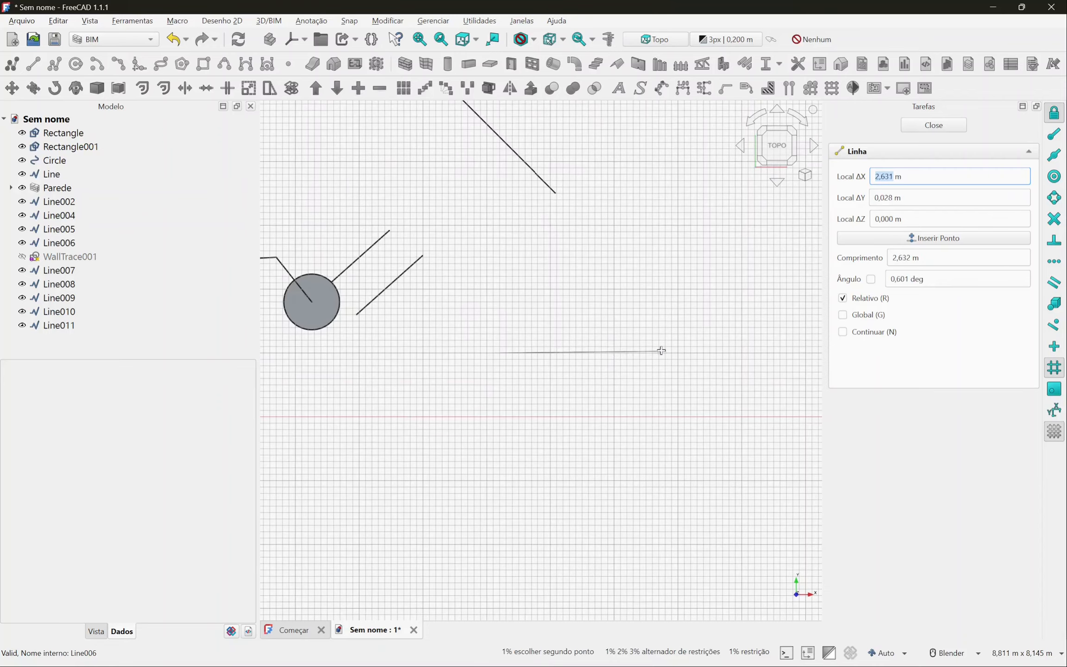
click(679, 353)
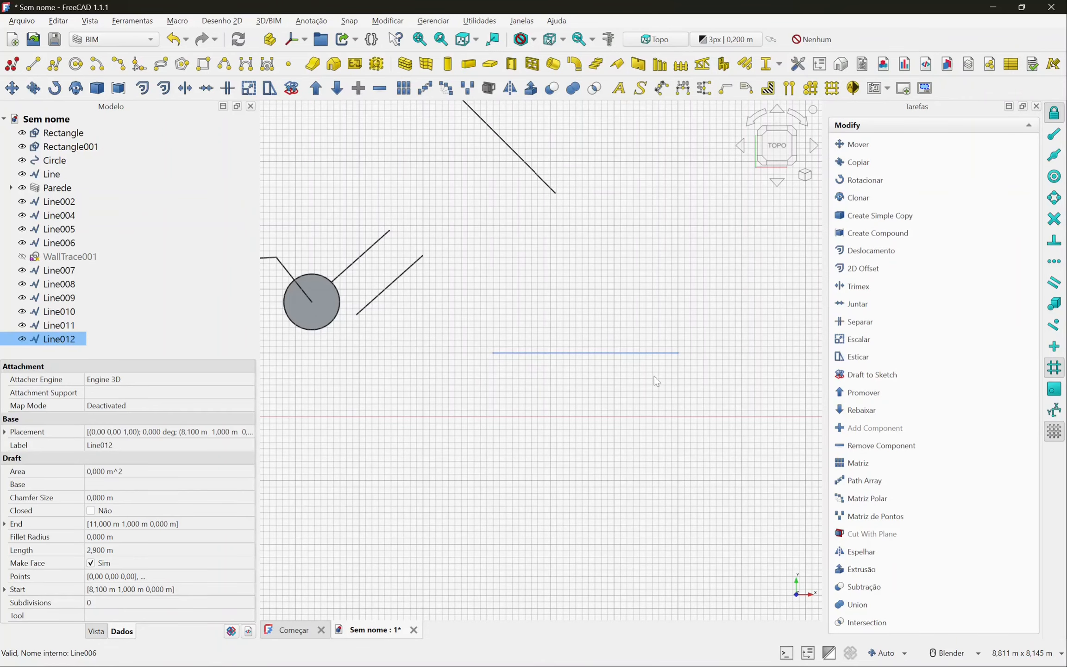
- Draw a 3 m vertical line upward from the right end of the 2.9 m horizontal line
click(519, 276)
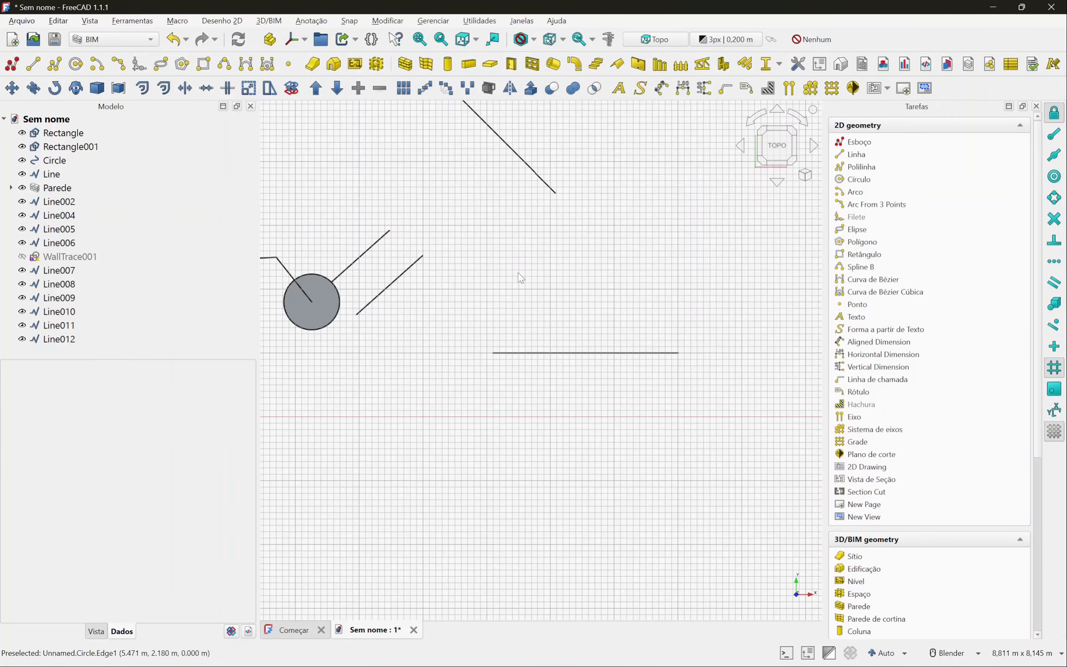
click(33, 63)
click(679, 353)
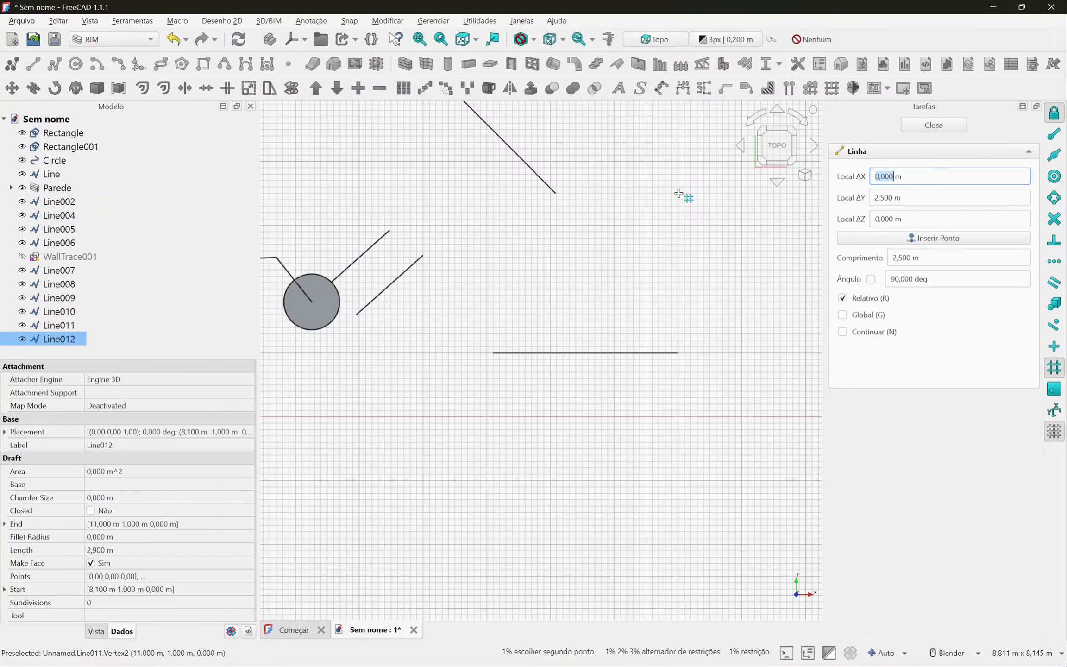
click(679, 162)
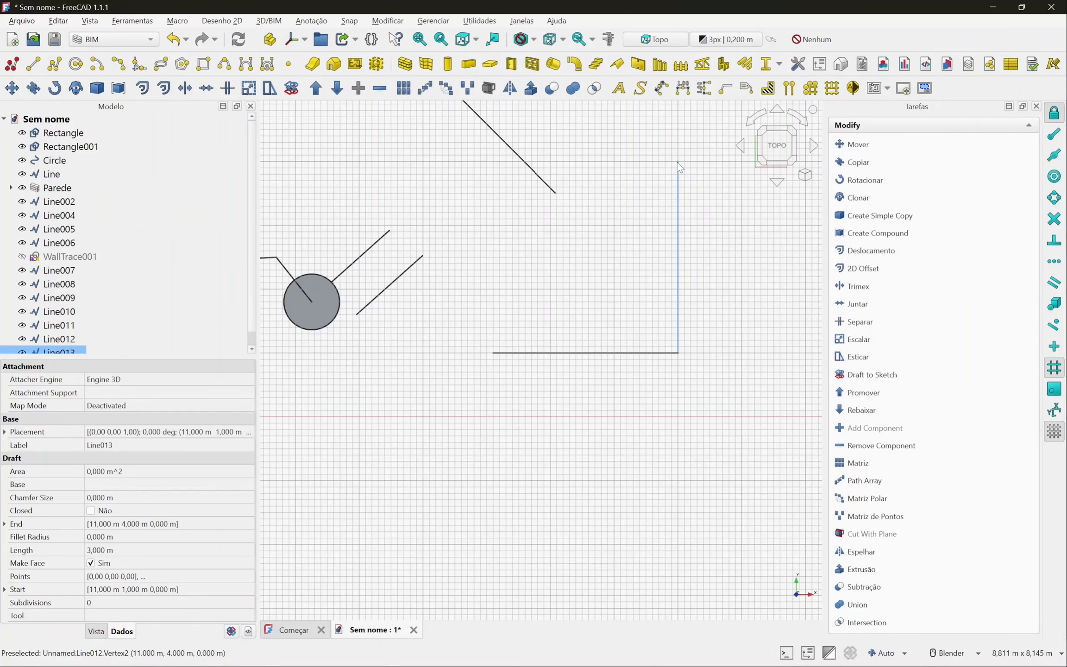
- Draw a 2 m horizontal line to the right from the upper end of the vertical line
scroll(487, 412, down, 2)
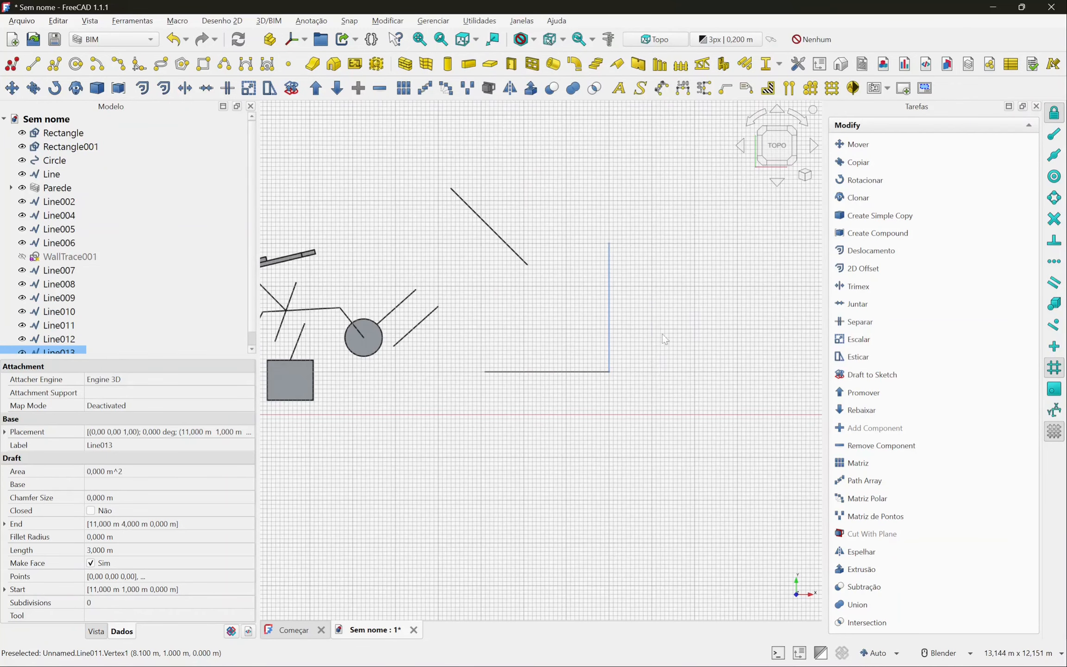
scroll(676, 232, up, 2)
click(674, 285)
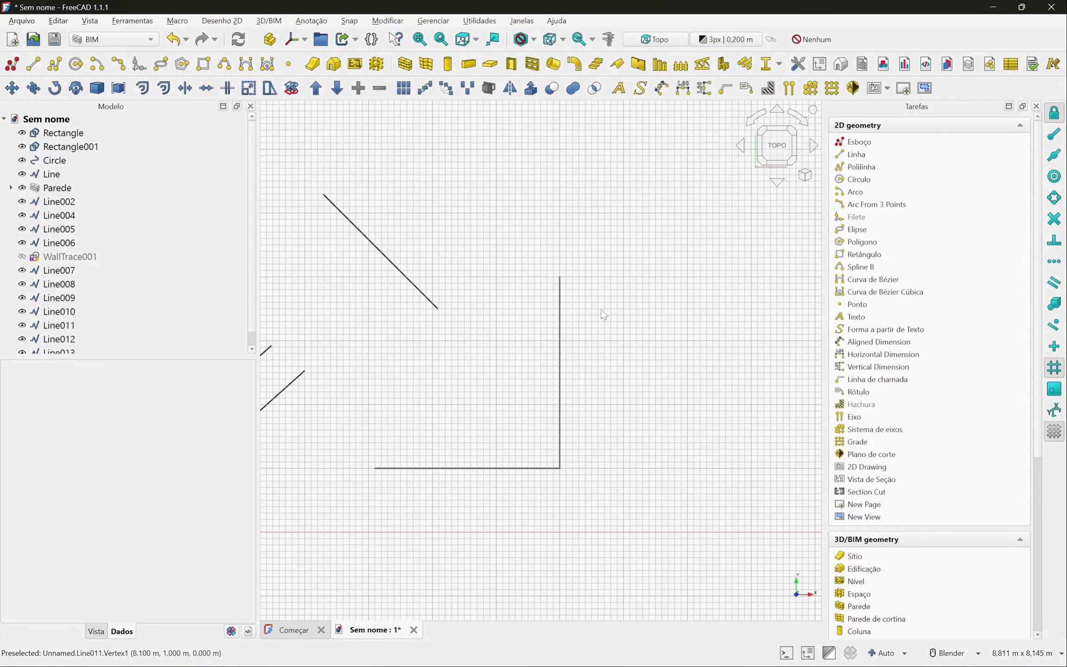
click(33, 63)
click(559, 277)
click(688, 277)
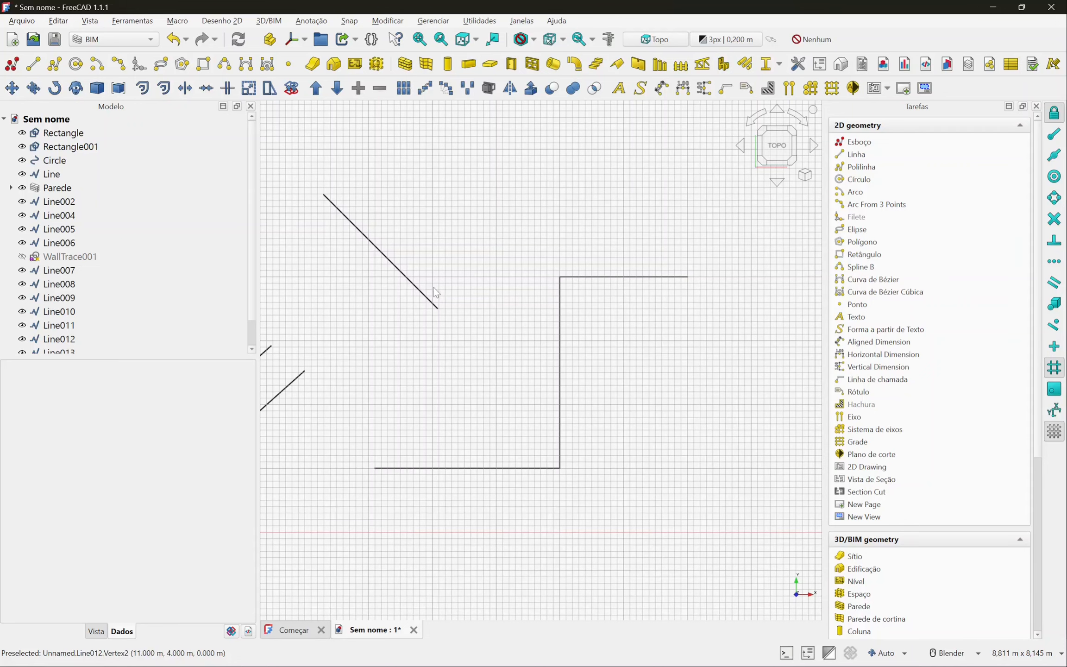
- Draw a 3 m vertical line downward from the right end of the 2 m horizontal line
click(33, 63)
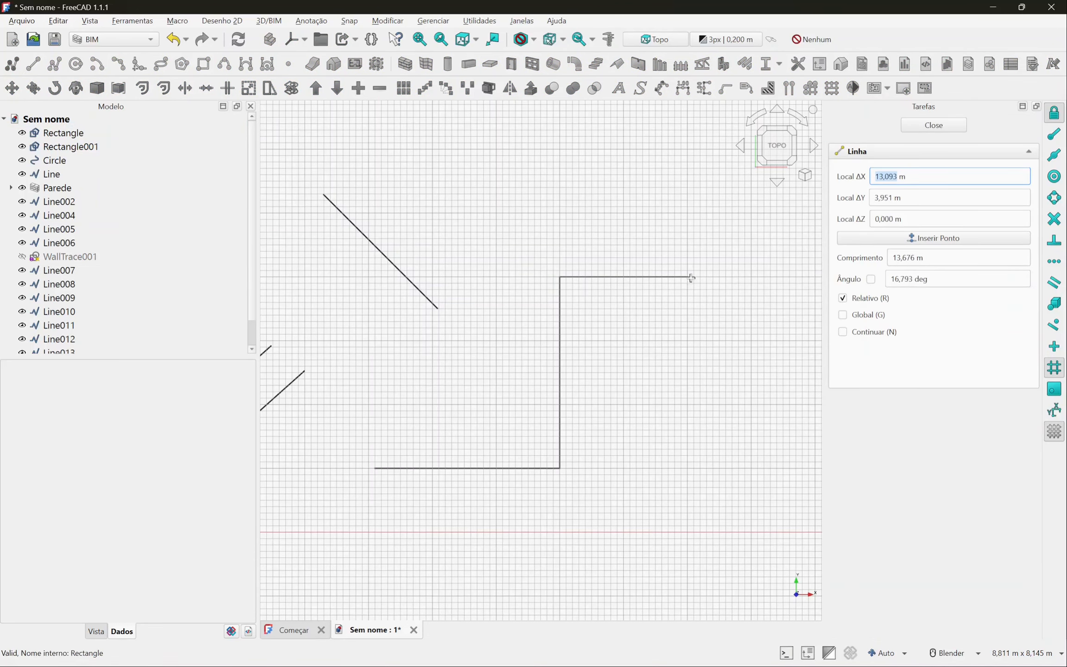
click(689, 277)
click(691, 467)
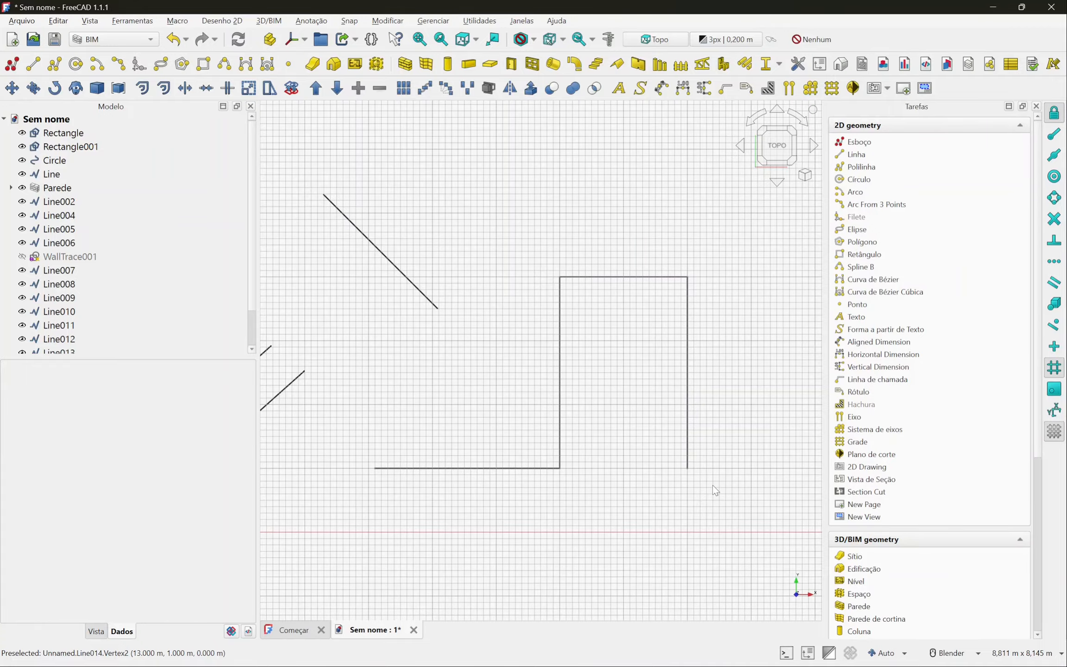
- Set the working plane's grid spacing to 0.3 m
scroll(711, 497, down, 3)
scroll(711, 415, up, 1)
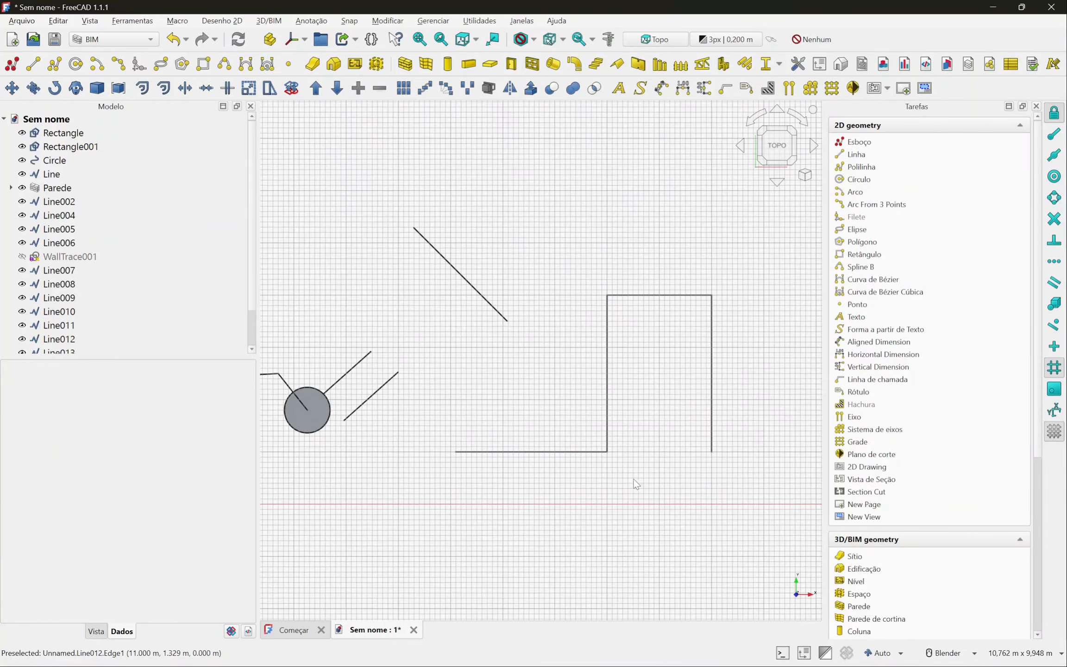
click(655, 40)
click(936, 415)
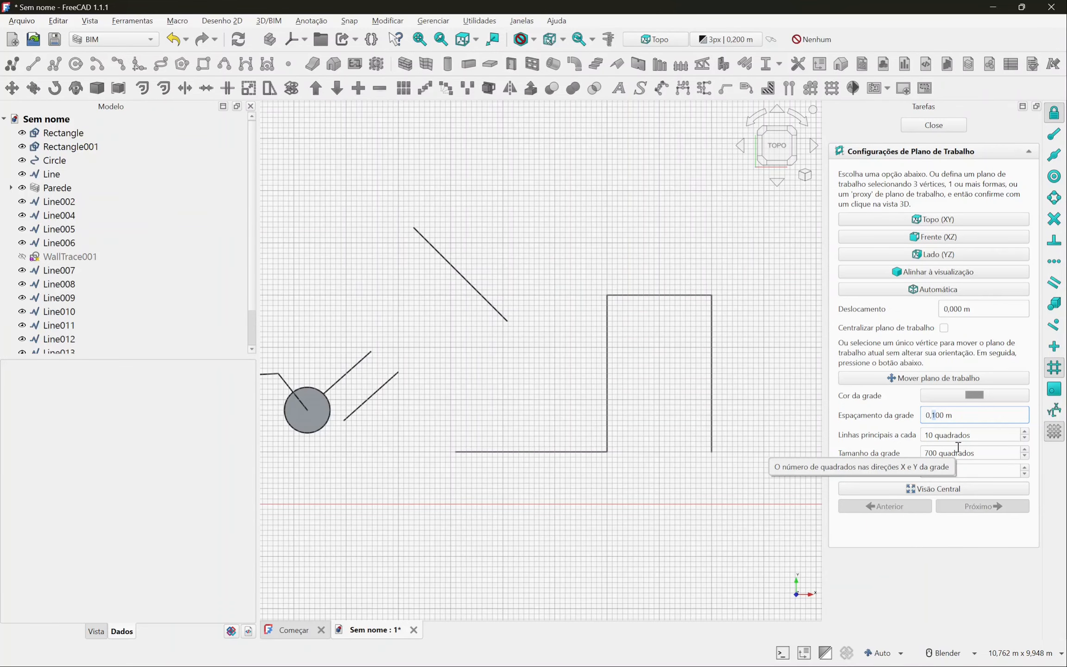
key(Delete)
text(3)
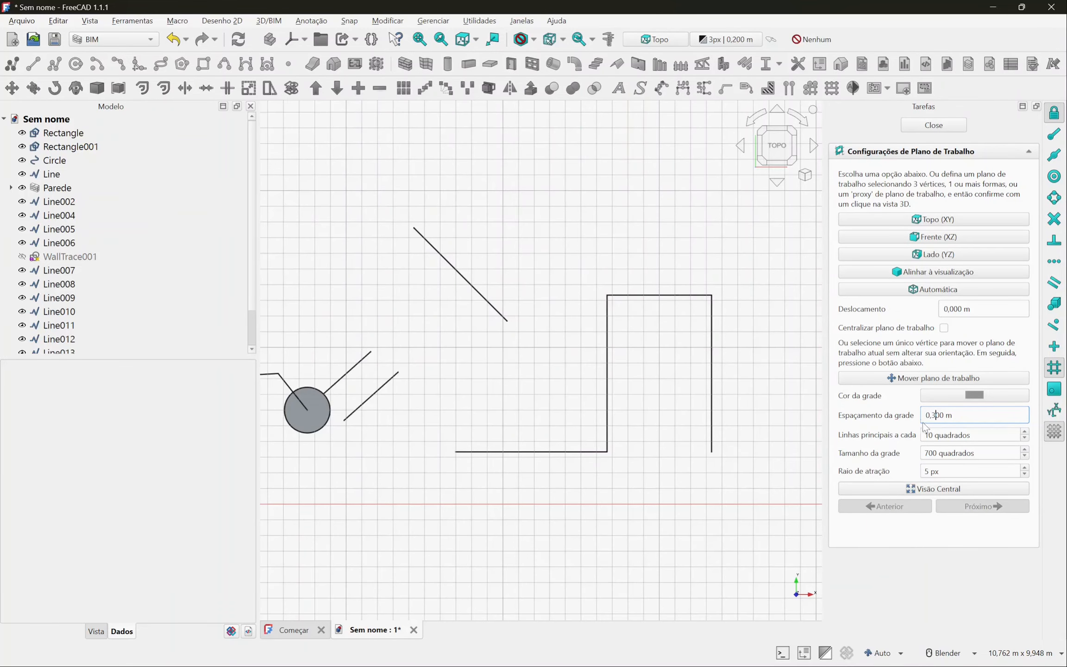
click(934, 125)
- On the coarser grid, draw a 6 m horizontal line from (12.0, 6.0) to (18.0, 6.0) m, above the connected lines
scroll(555, 301, down, 3)
scroll(556, 278, down, 5)
scroll(656, 201, up, 4)
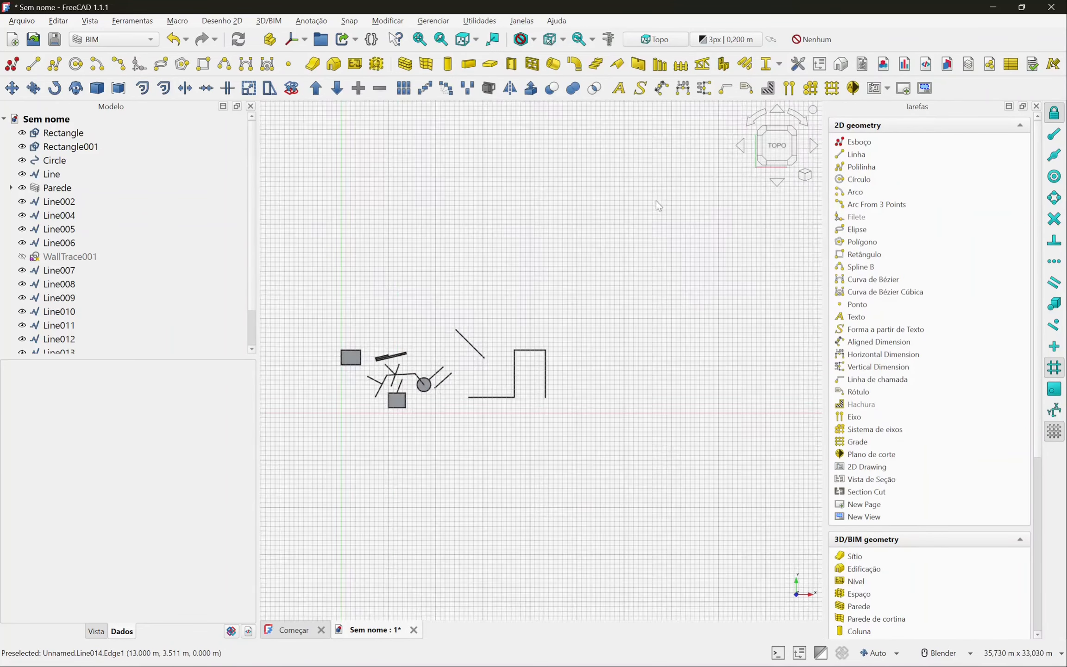
click(34, 65)
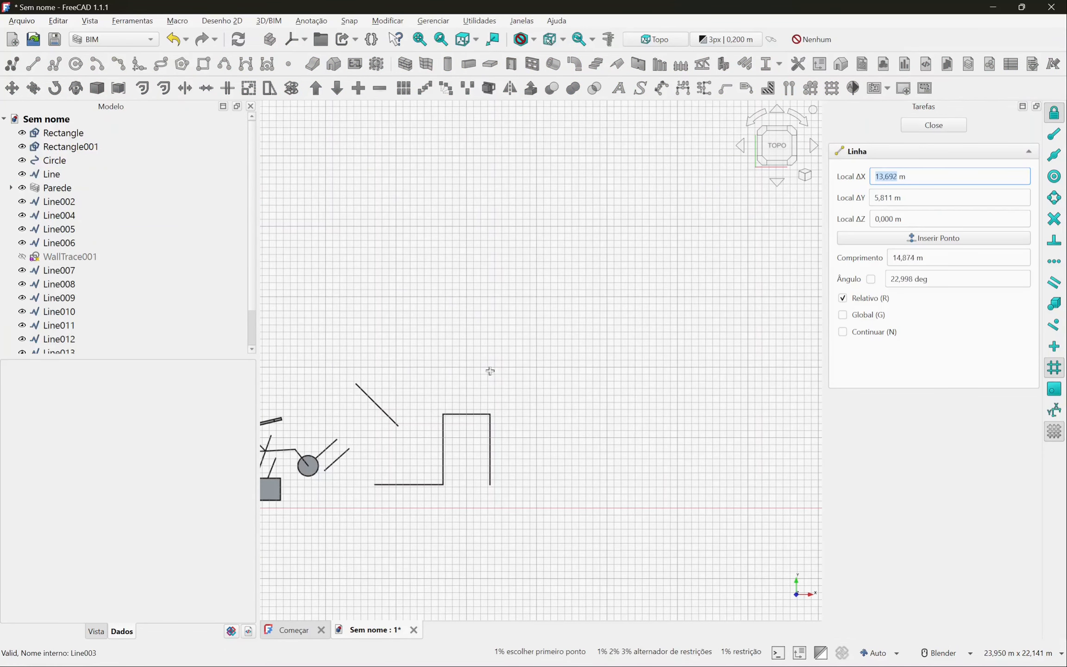
click(467, 367)
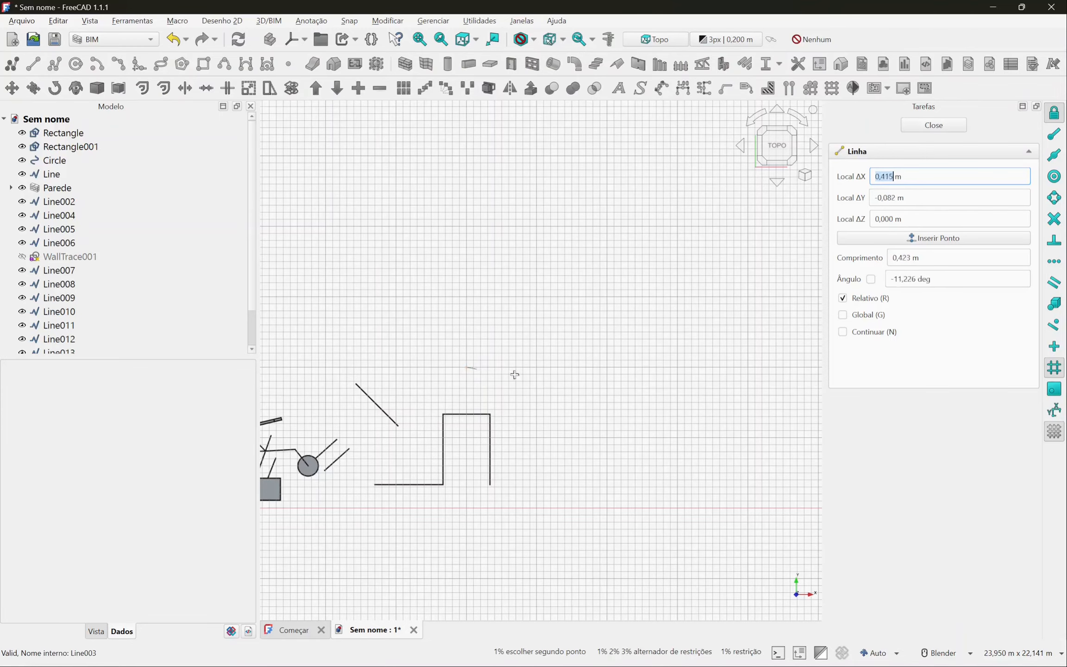
click(608, 367)
- Draw a 6 m vertical line upward from the right end of the 6 m horizontal line, ending at (18.0, 12.0) m
click(34, 65)
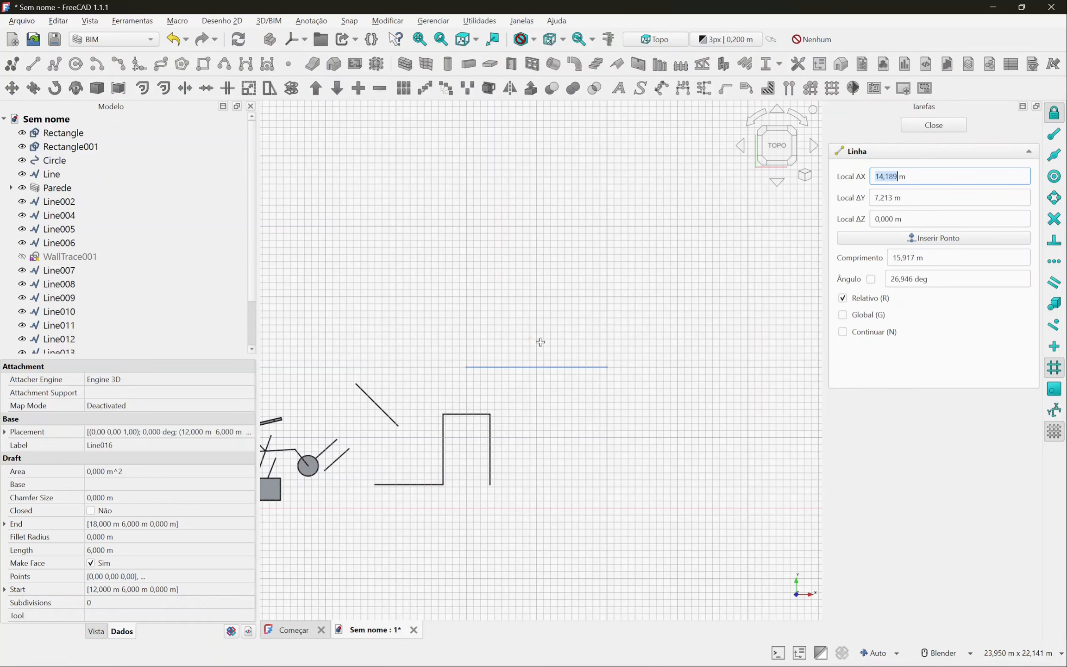
click(608, 367)
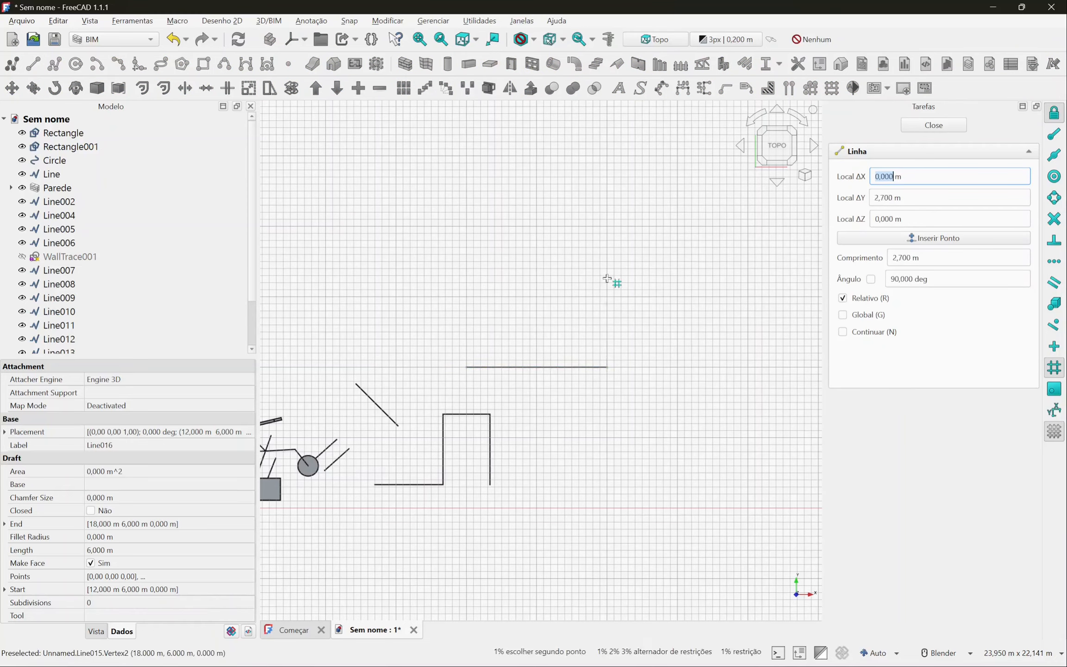
click(607, 226)
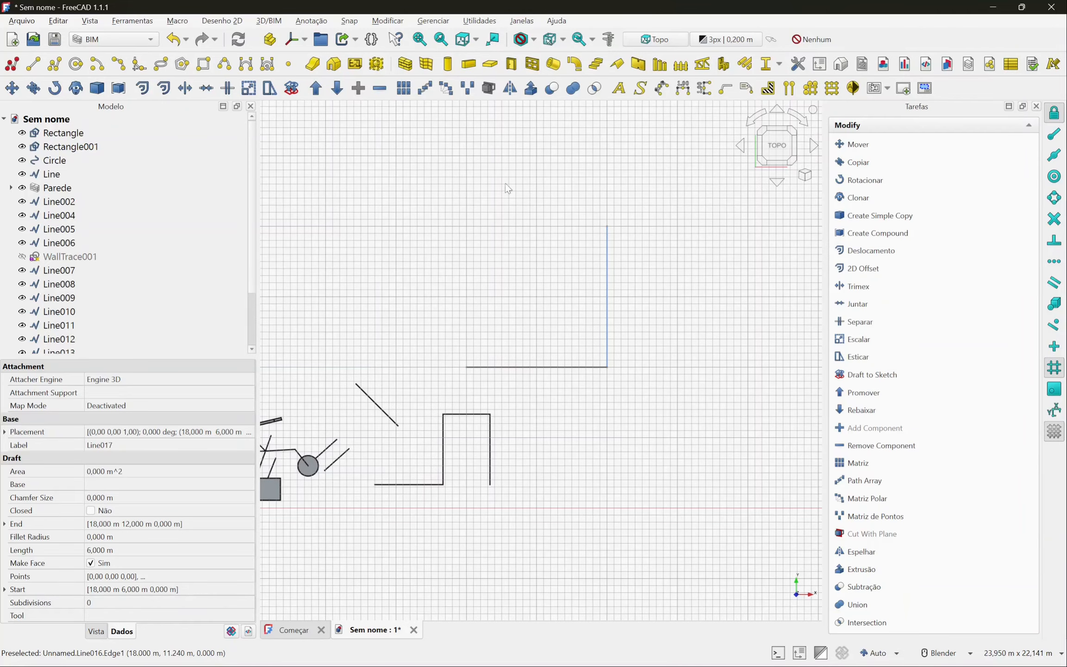
click(575, 306)
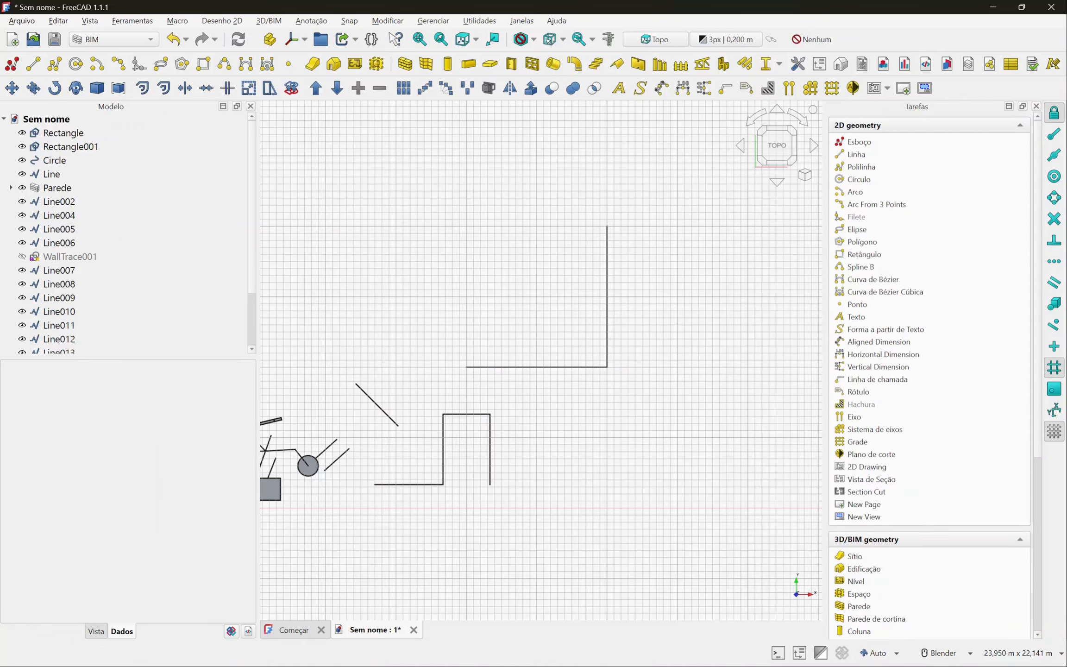
- Toggle the grid off and back on, and turn on snapping to the working plane
click(1054, 431)
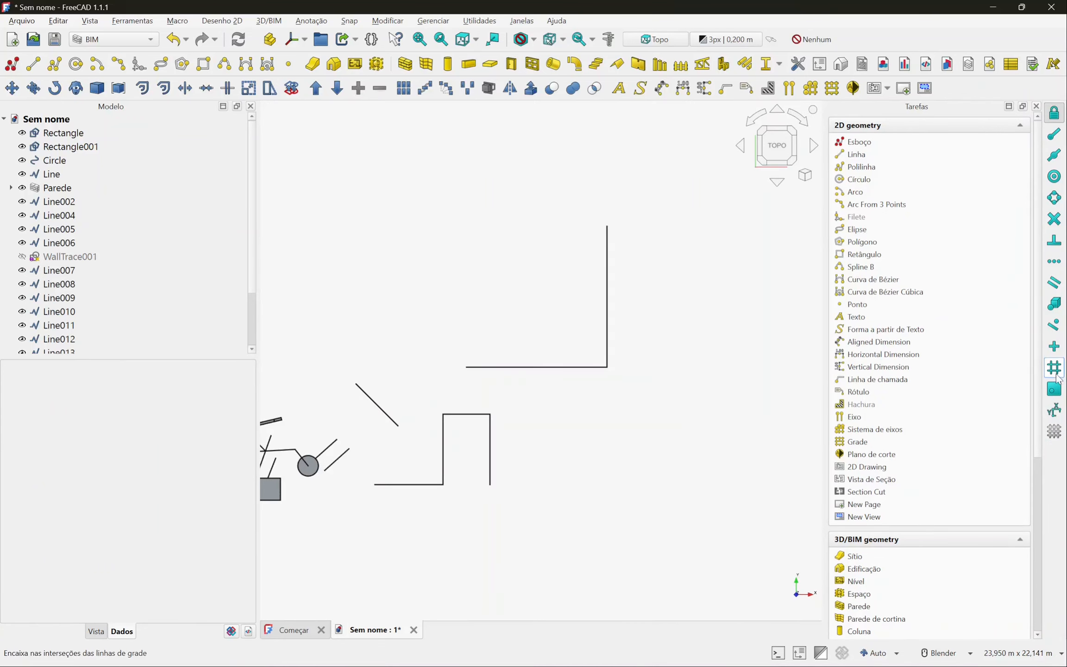
click(1054, 432)
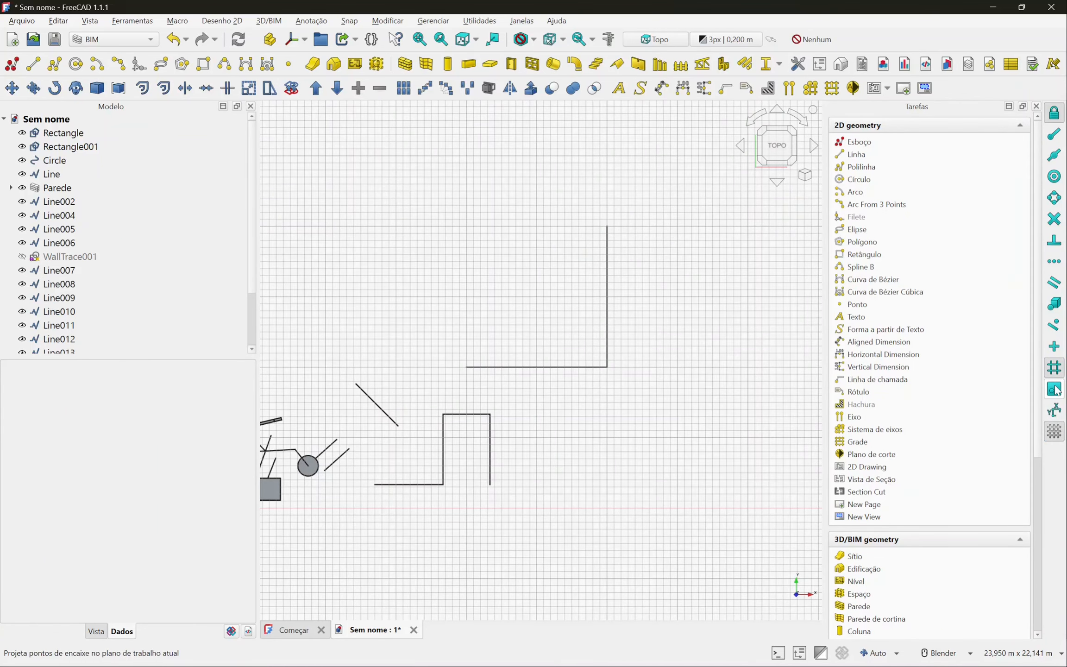
click(1055, 392)
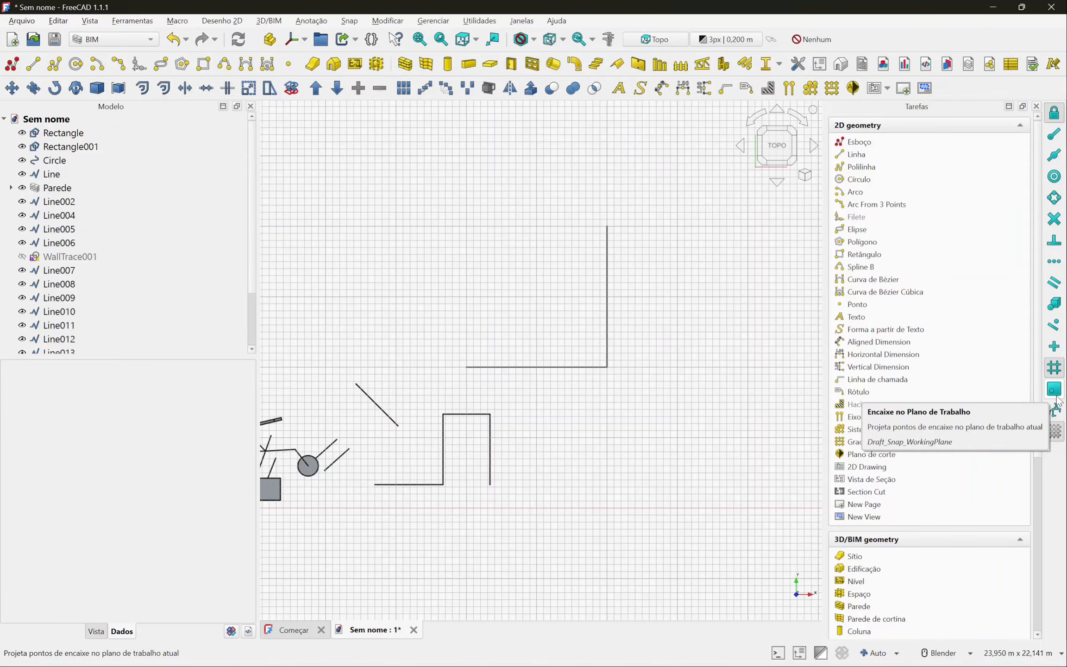
- Orbit to a 3D view of the wall and enable endpoint snapping
middle_drag(532, 443, 585, 348)
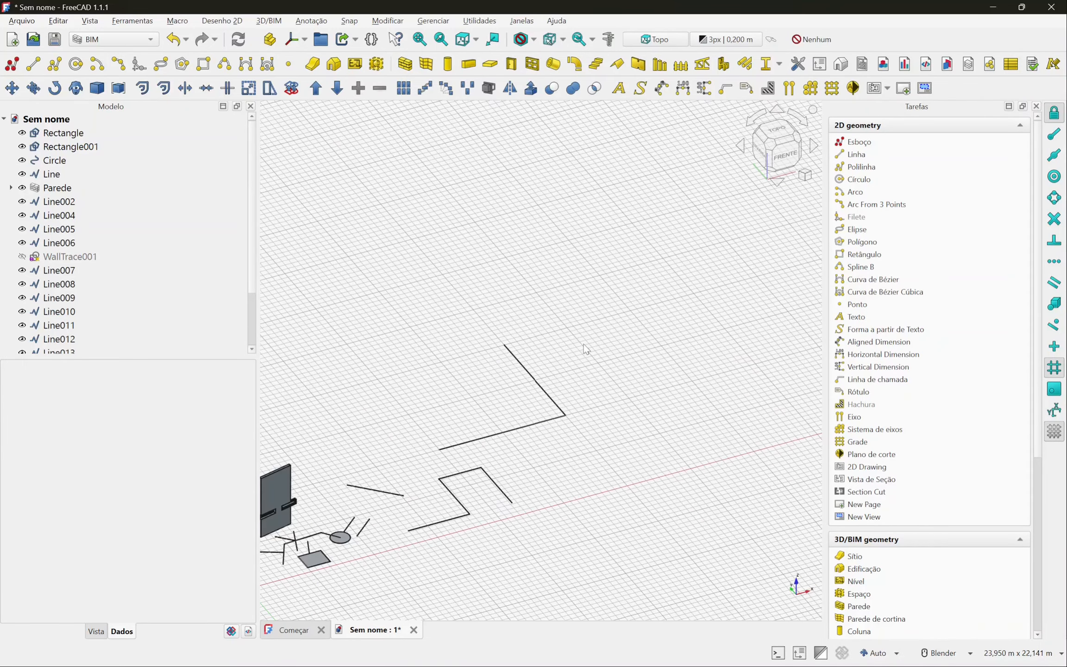
scroll(644, 372, down, 3)
scroll(472, 429, up, 2)
middle_drag(462, 434, 483, 441)
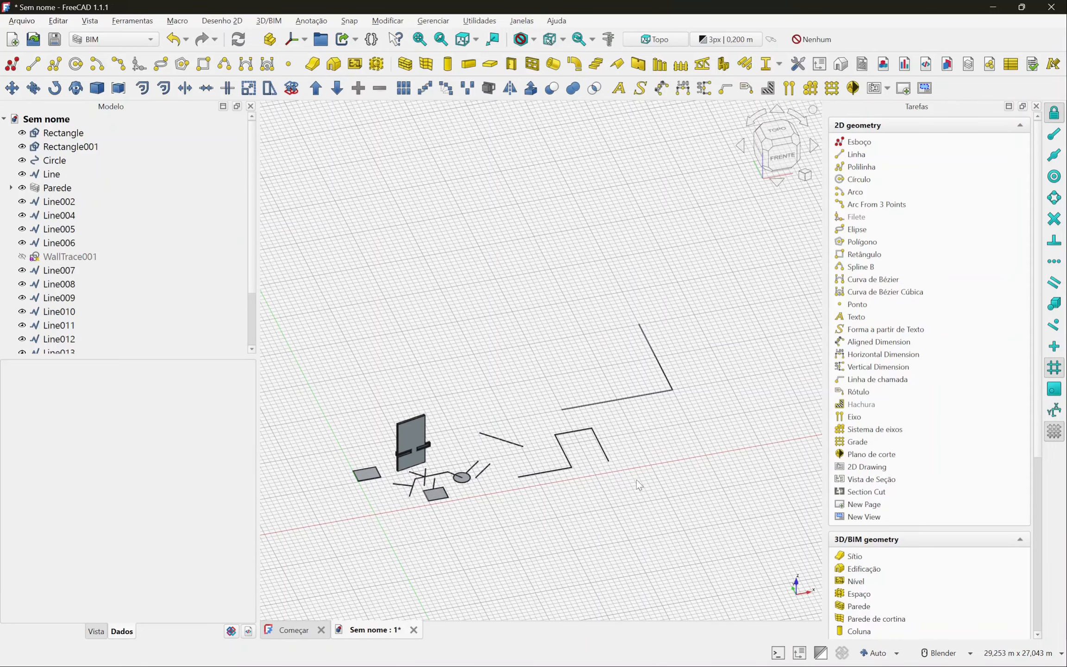
middle_drag(637, 480, 647, 468)
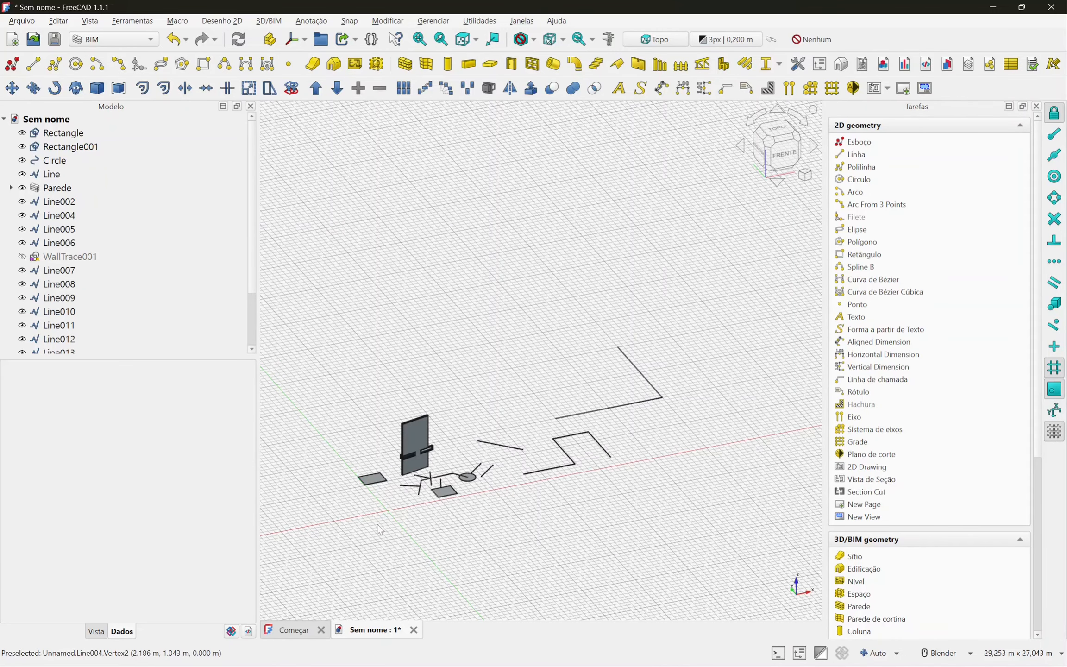
scroll(414, 509, up, 4)
middle_drag(413, 504, 440, 506)
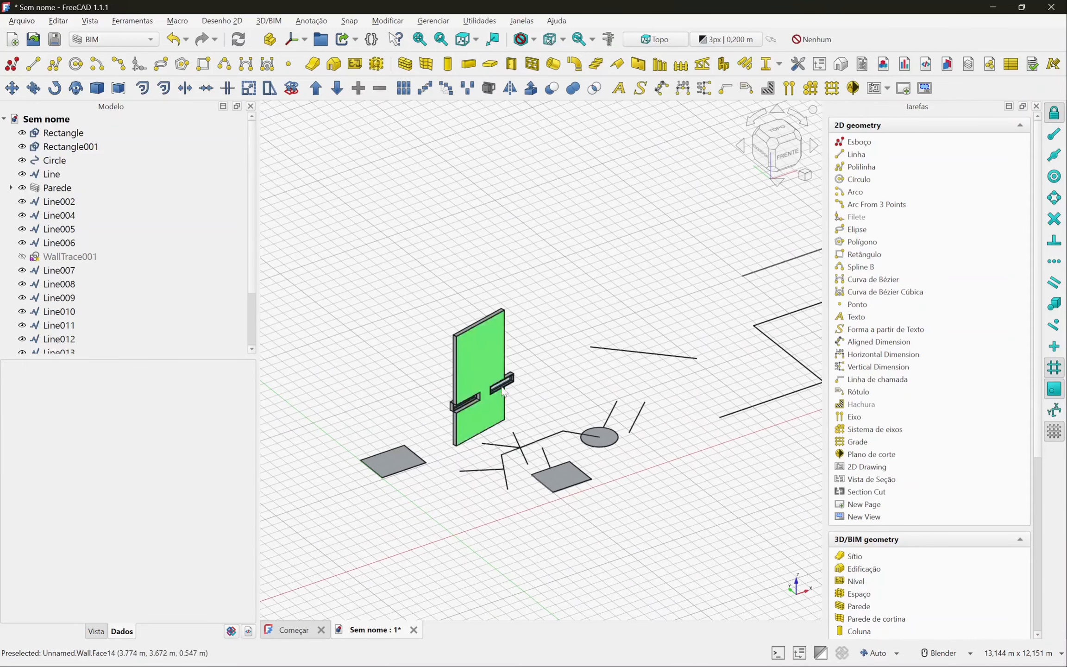
middle_drag(531, 427, 522, 428)
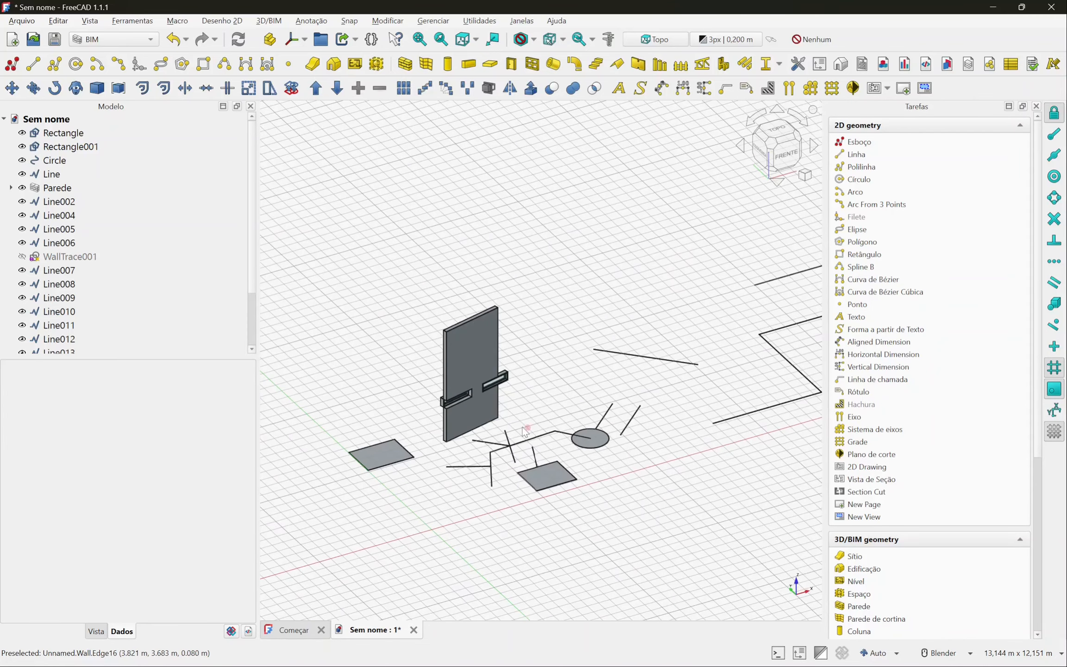
click(1054, 135)
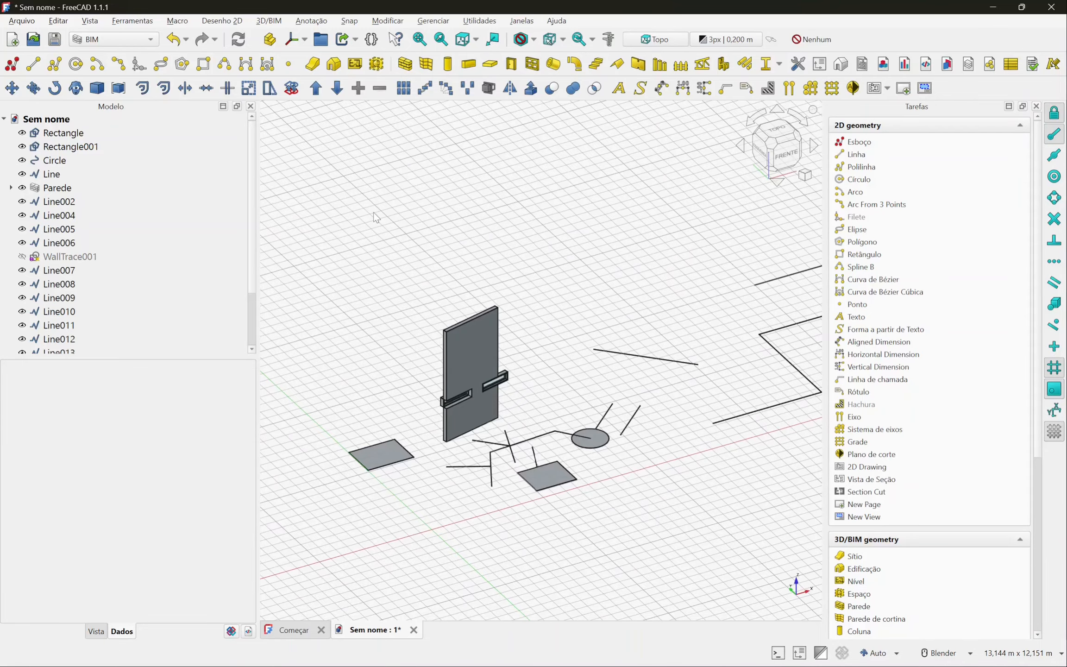
- Draw a line about 4.6 m long from the wall's upper corner, projected onto the working plane, to a free point on the ground
click(33, 63)
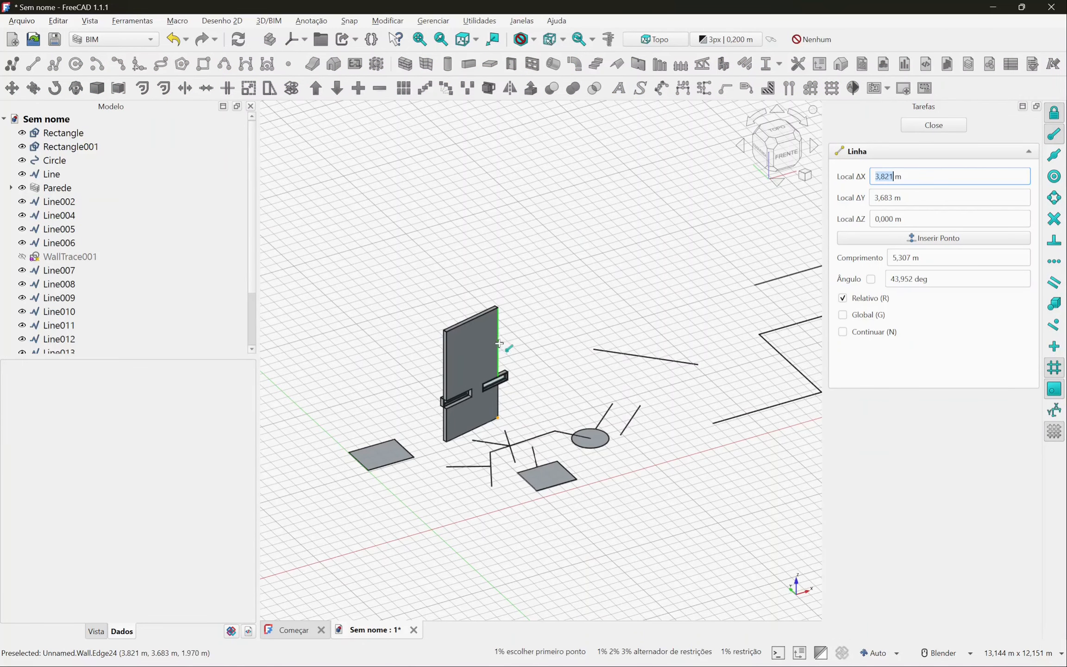
click(497, 305)
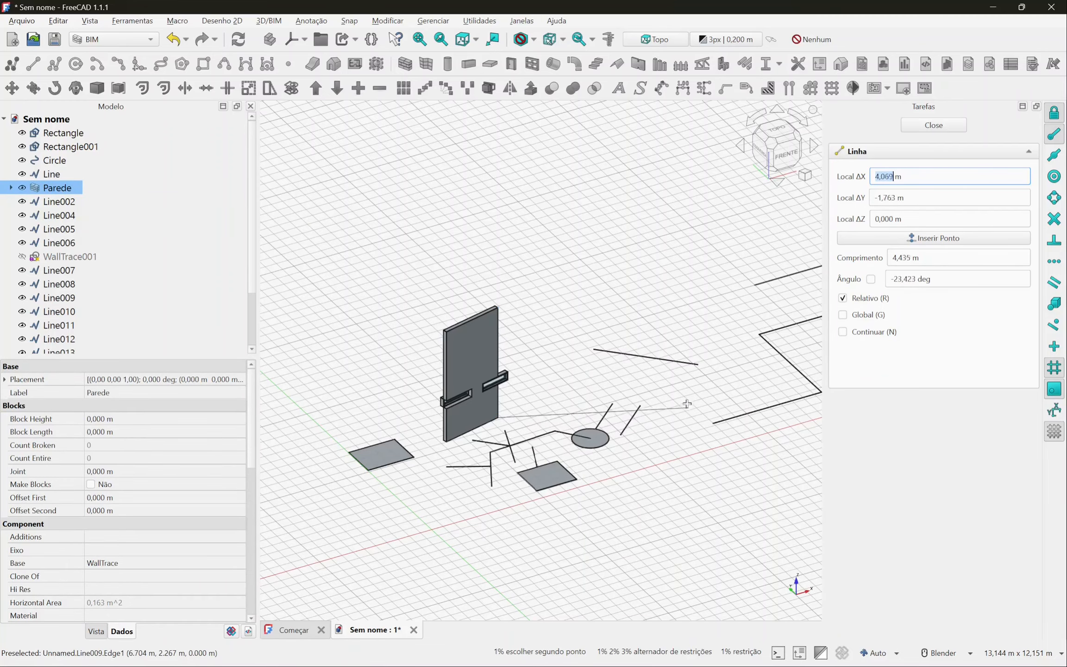
click(691, 436)
mouse_move(693, 434)
middle_down()
mouse_move(496, 399)
mouse_move(675, 428)
middle_up()
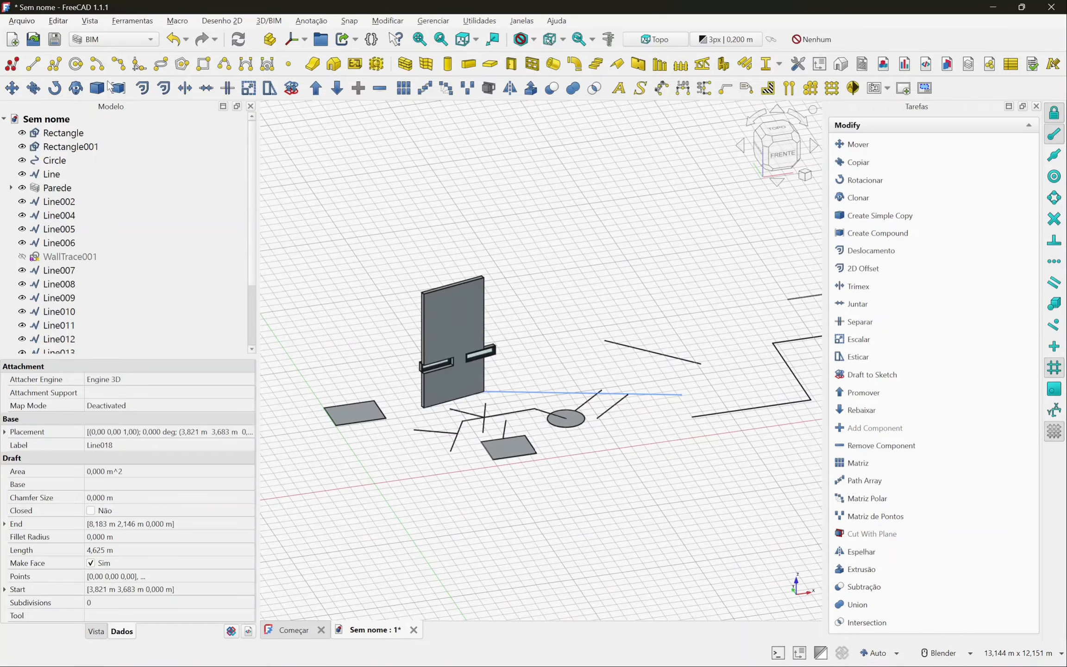
- With working plane projection off, draw a line about 9 m long from the wall's top corner down to the ground plane
click(33, 64)
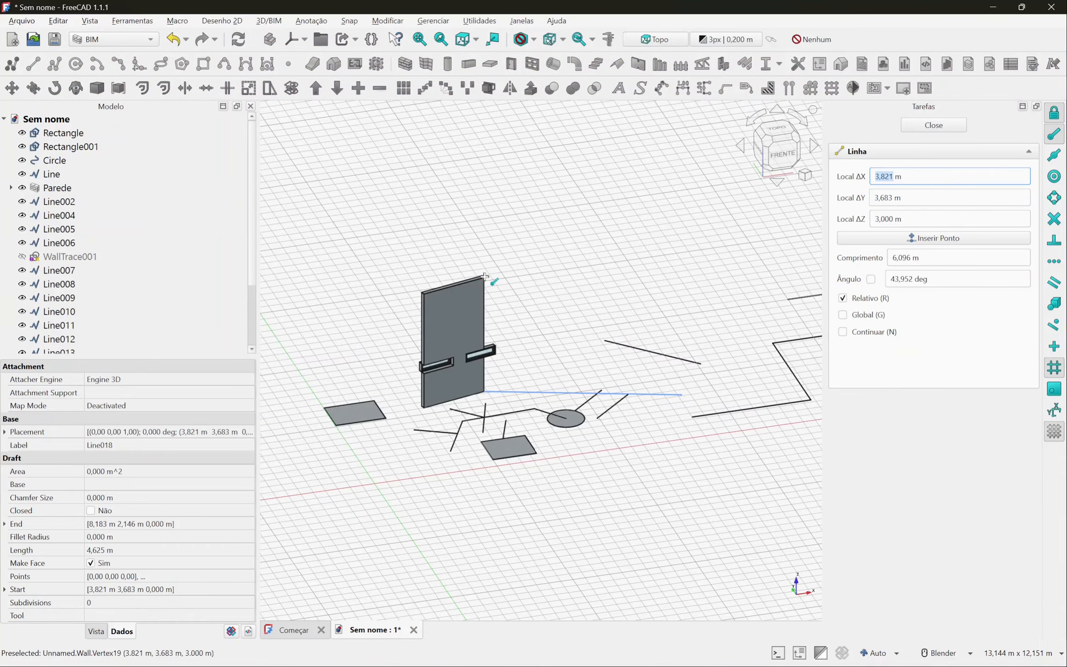
click(486, 277)
click(676, 247)
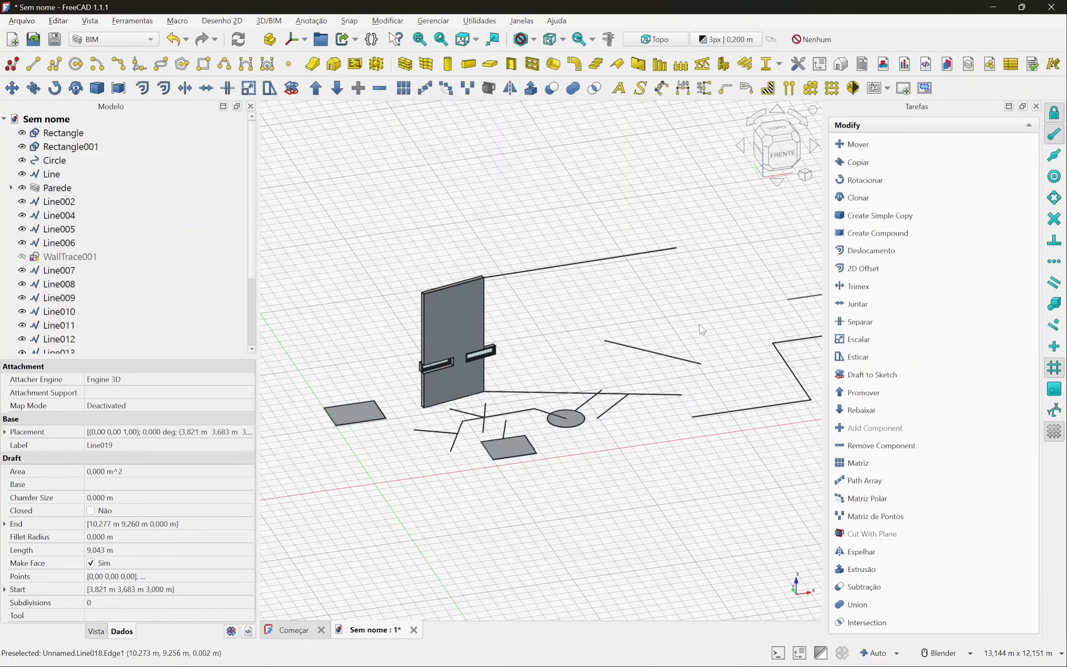
- View the sloping line from the front and delete it
middle_drag(676, 247, 452, 274)
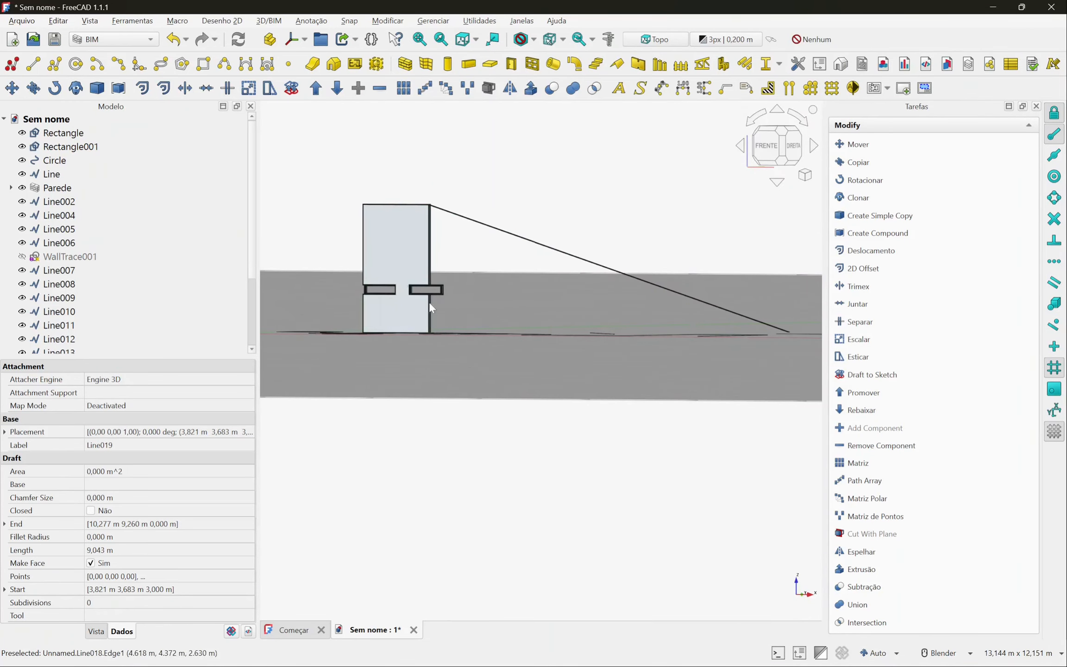
middle_drag(397, 243, 451, 244)
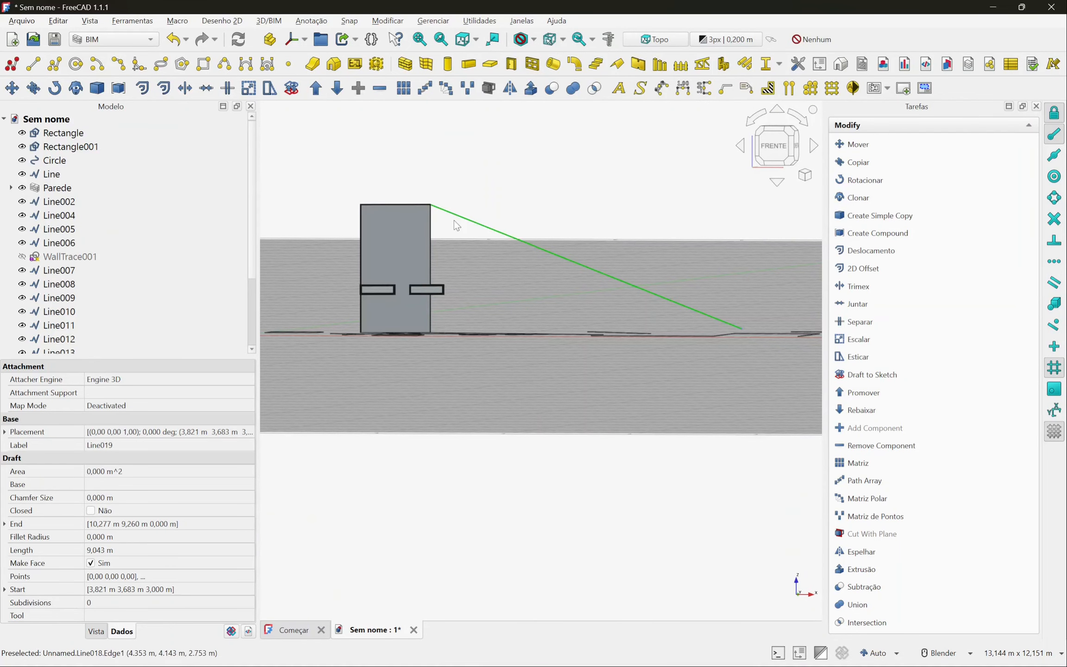
click(453, 215)
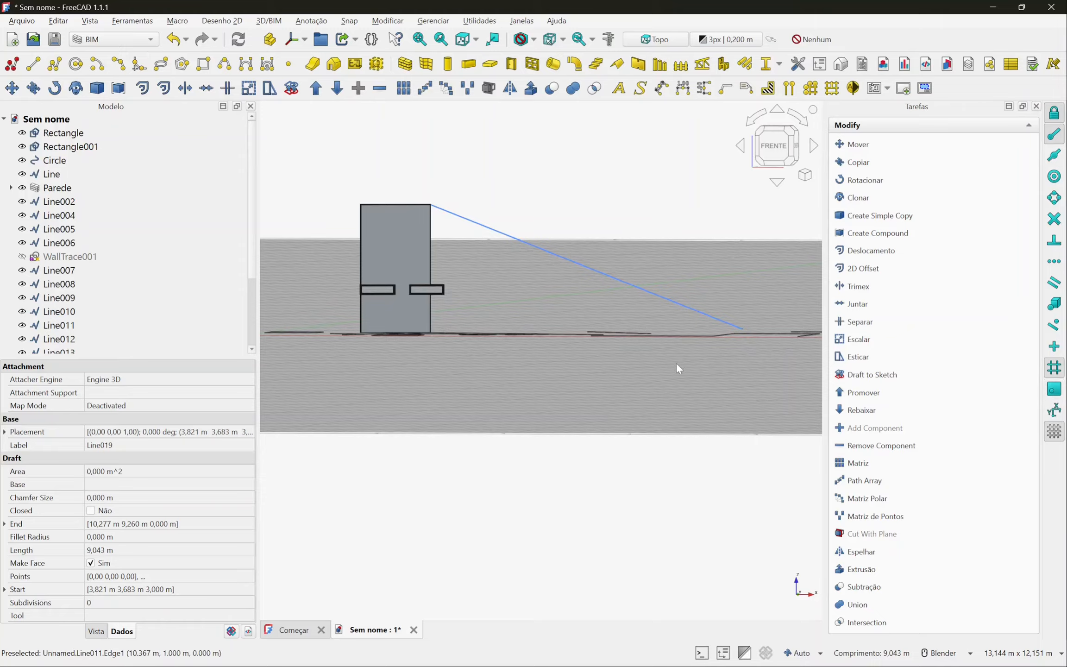
key(Escape)
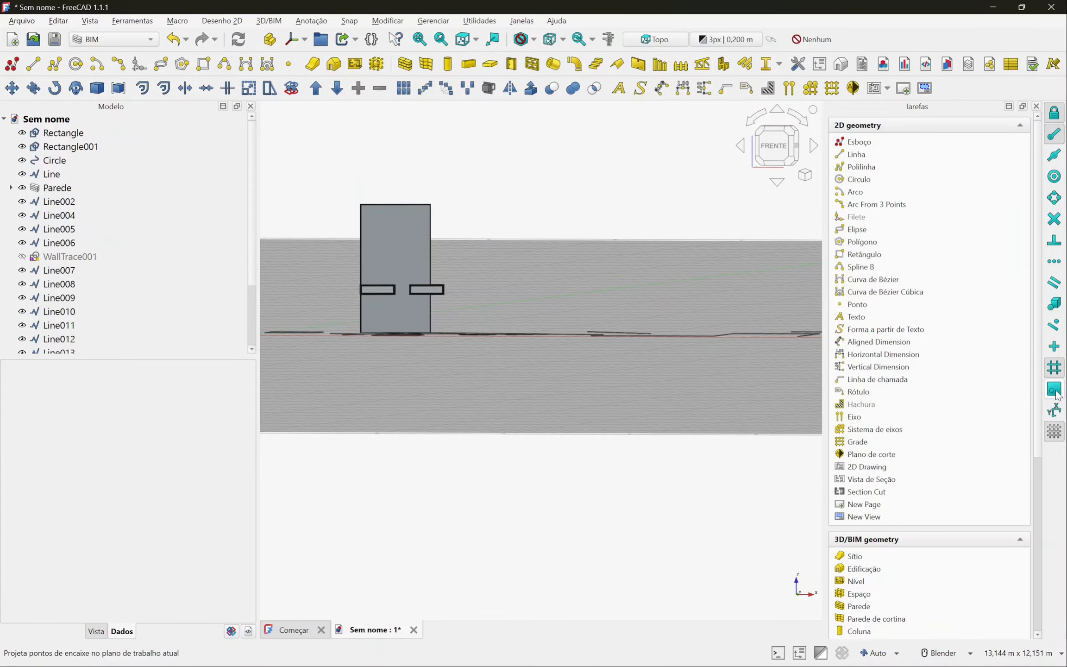
- Return to the top view and enable the temporary X and Y snap dimensions
middle_drag(392, 242, 412, 298)
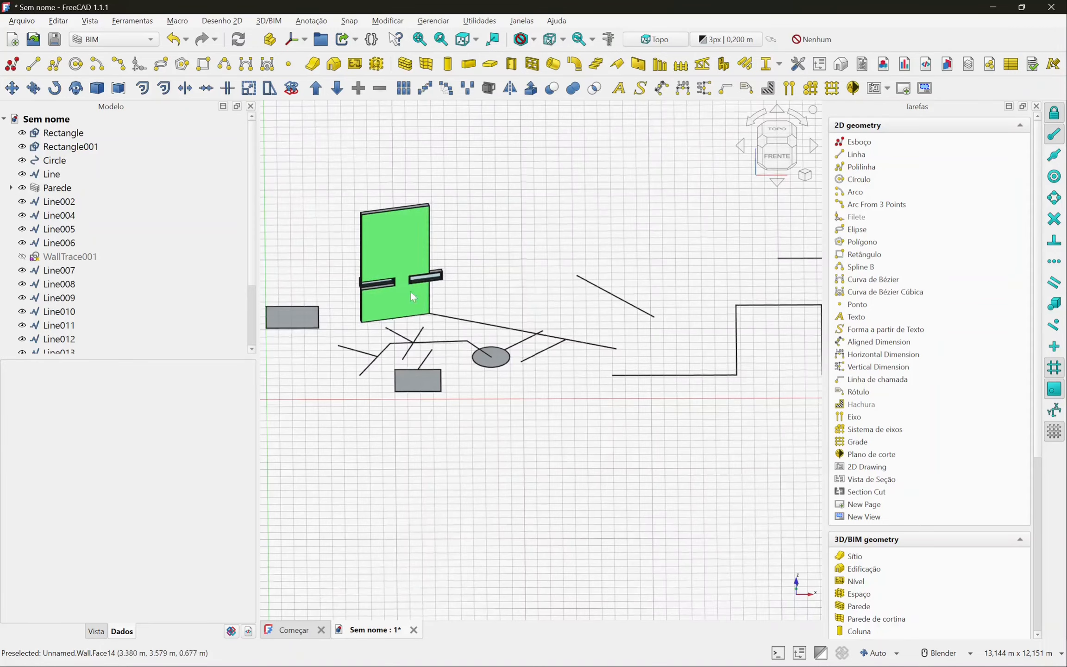
click(784, 128)
scroll(676, 350, down, 4)
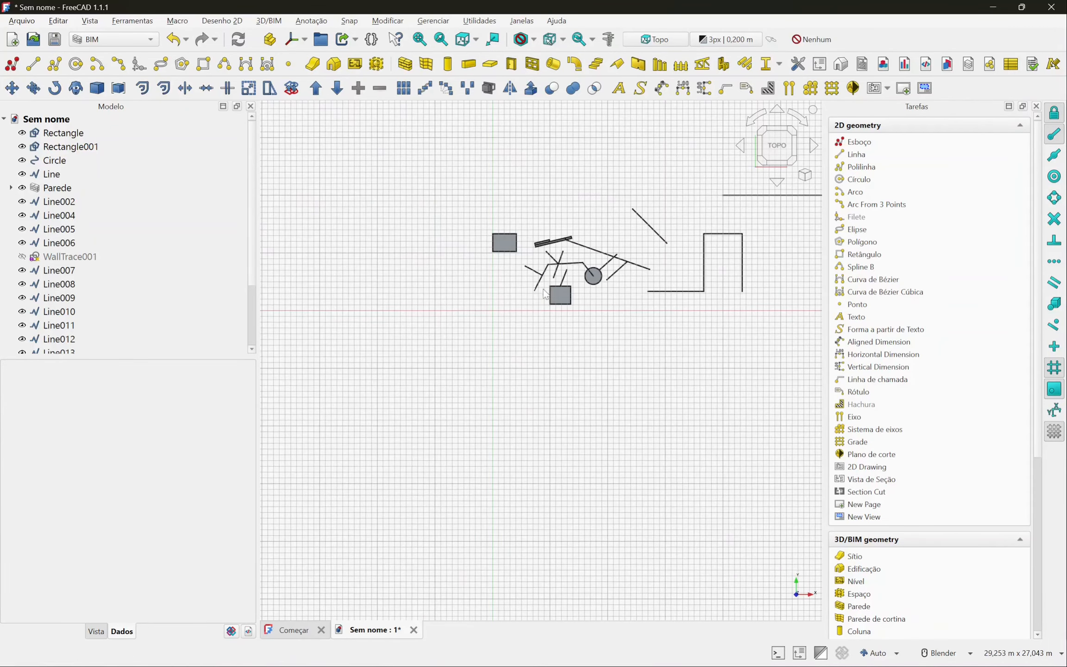
scroll(532, 320, down, 2)
scroll(660, 122, up, 3)
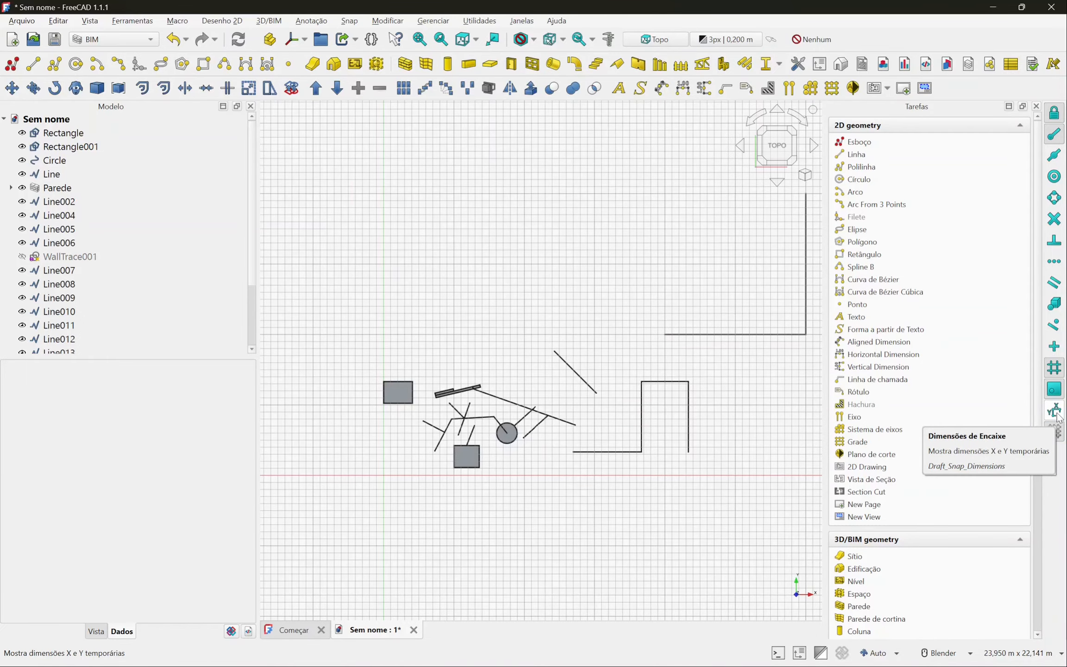
scroll(648, 408, down, 3)
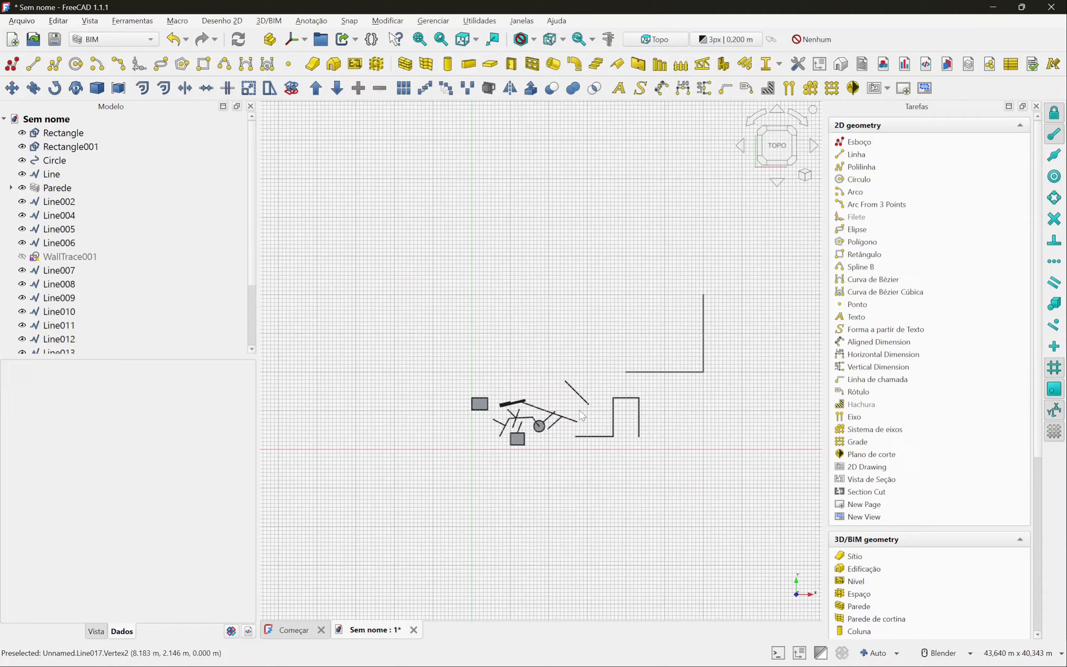
scroll(684, 400, up, 3)
scroll(445, 338, down, 2)
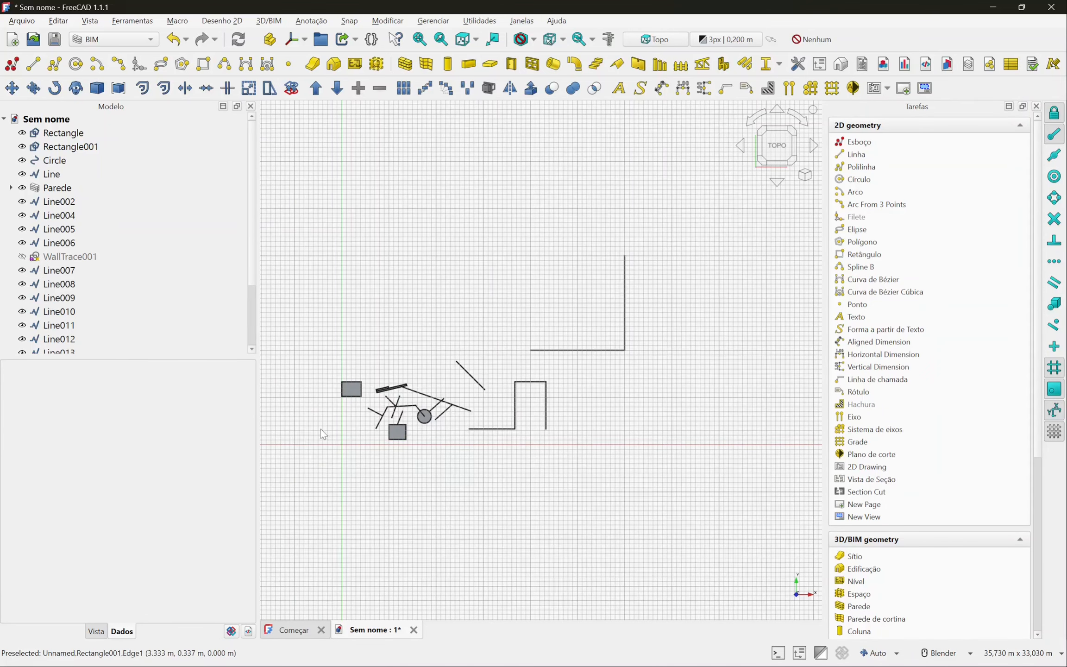
scroll(323, 433, up, 4)
- Move the leftmost rectangle by its lower-left corner to a free spot above the wall, using the temporary dimensions
click(390, 345)
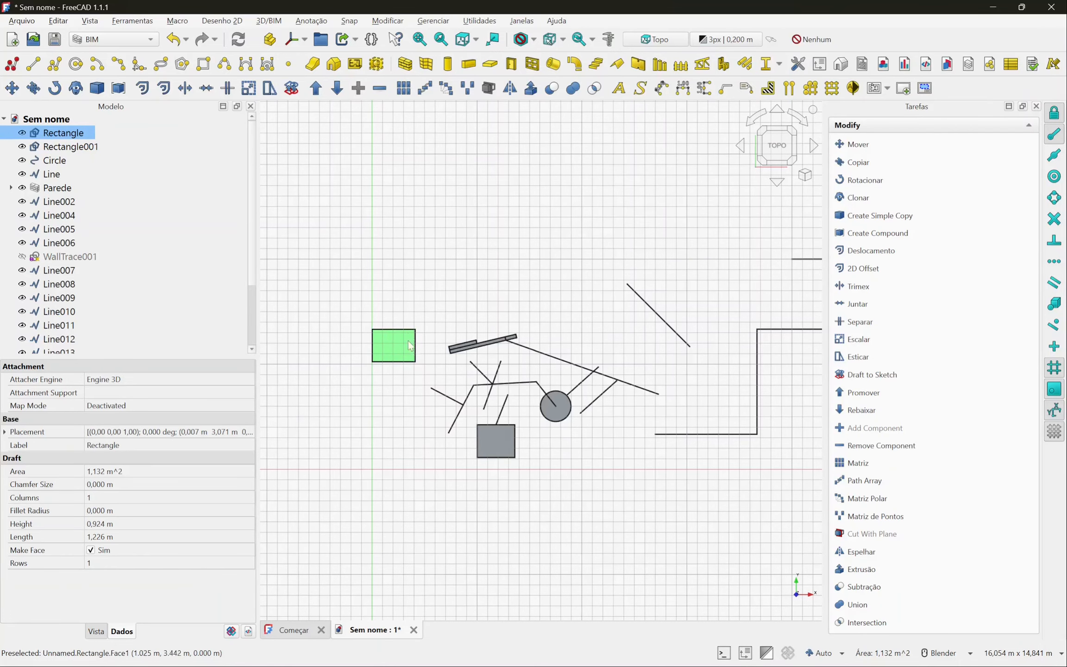
click(25, 90)
click(374, 361)
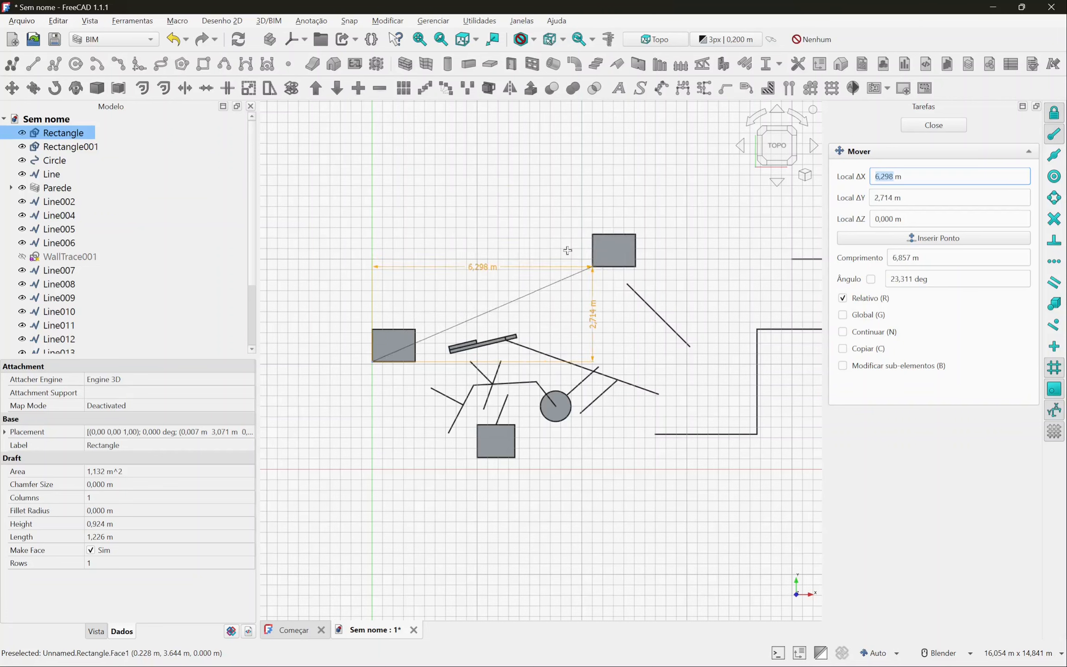
click(510, 238)
click(584, 278)
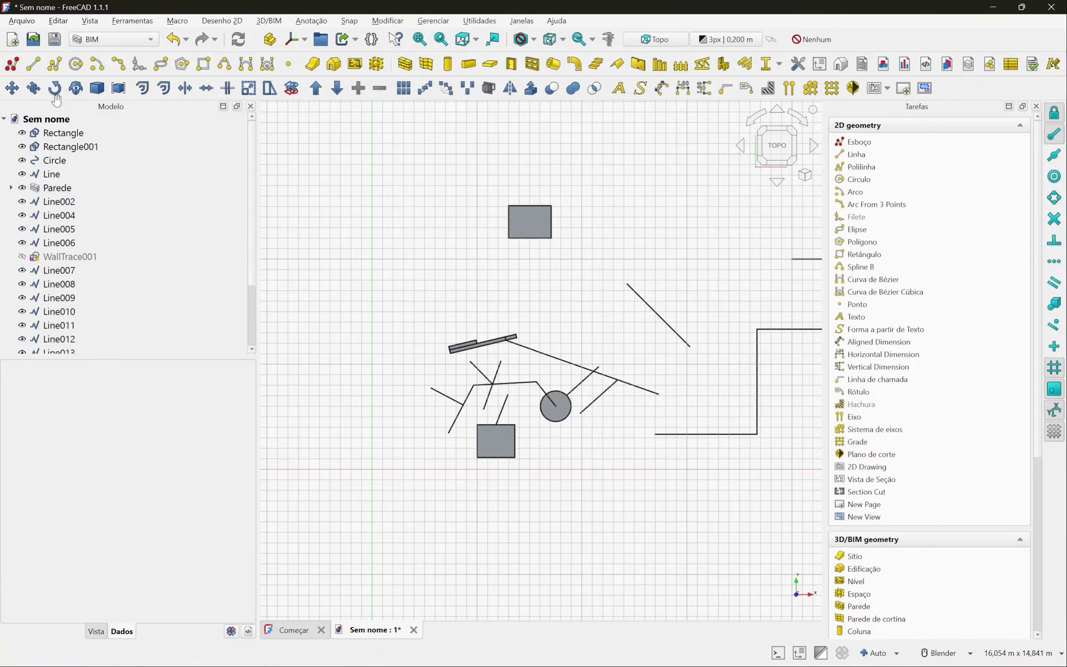
- Check the length of the three-sided outline's top segment by previewing a line between its two endpoints
scroll(598, 380, down, 3)
scroll(805, 397, up, 4)
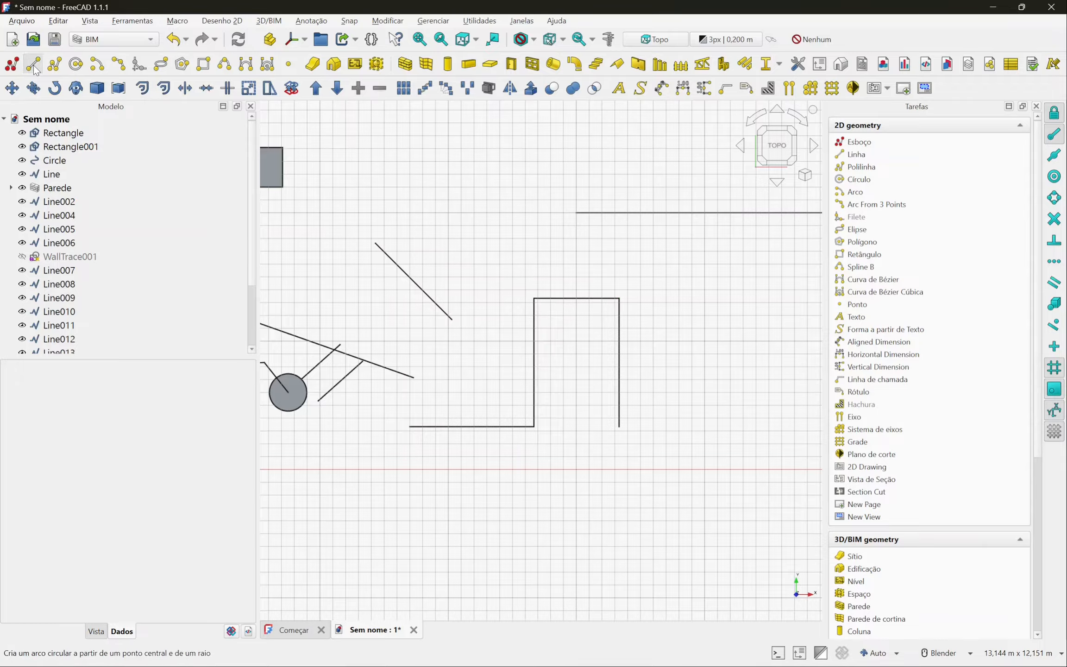
click(33, 64)
click(535, 299)
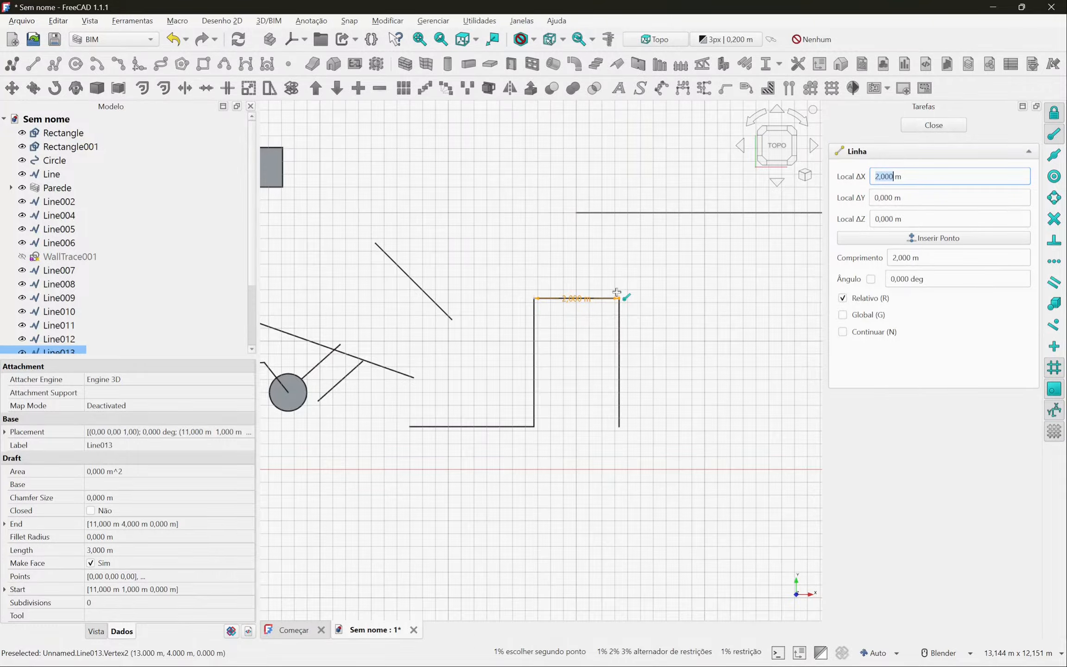
click(617, 292)
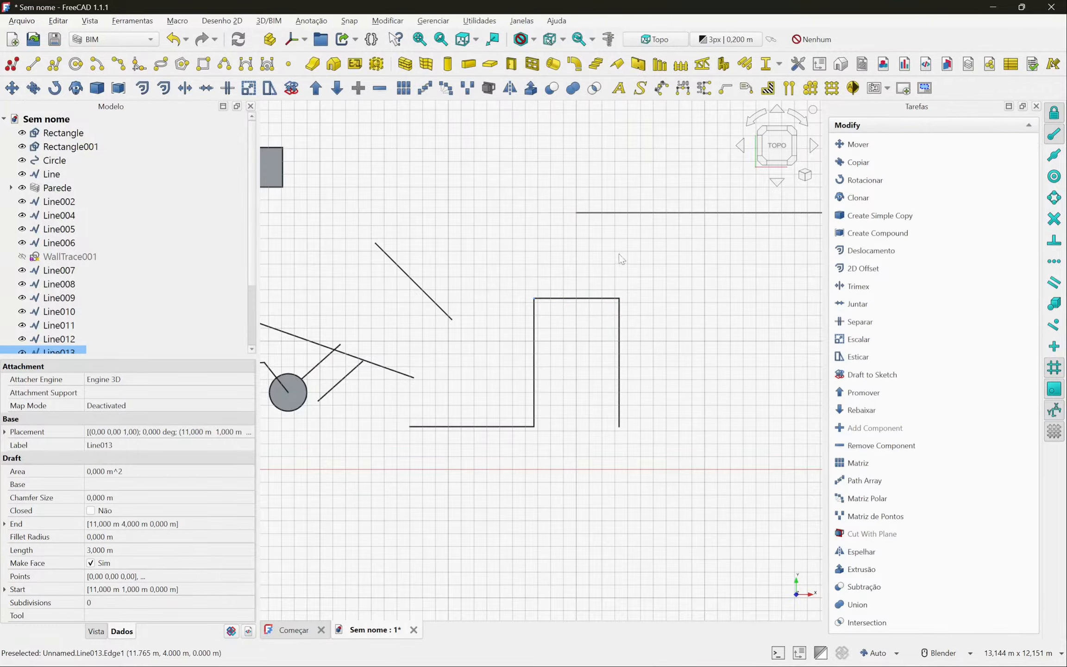
scroll(475, 279, down, 2)
scroll(573, 376, down, 2)
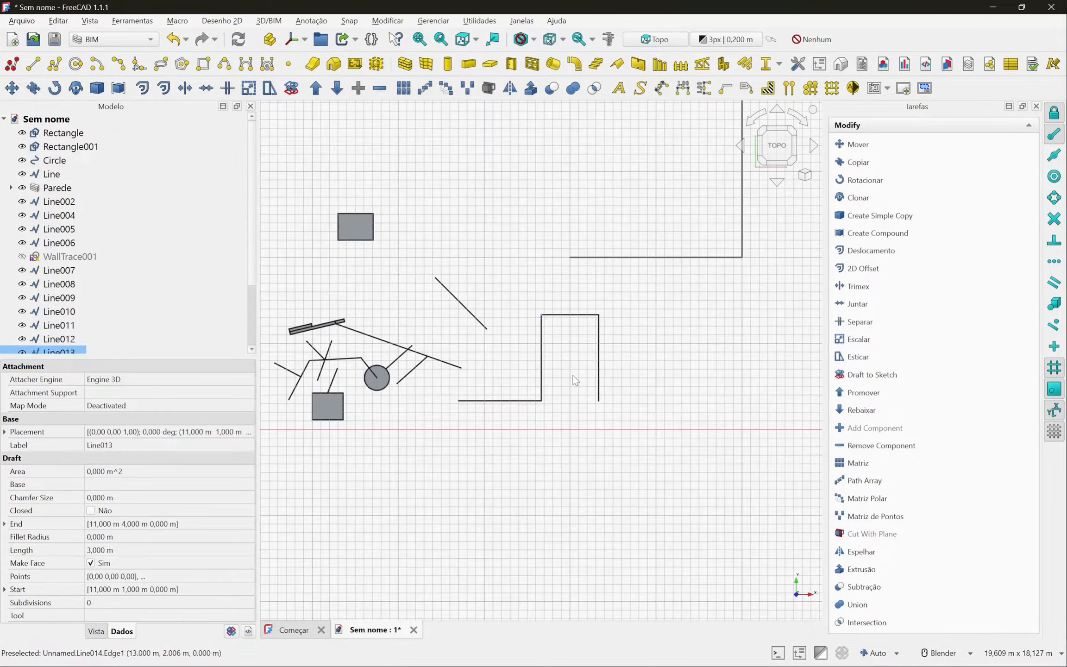